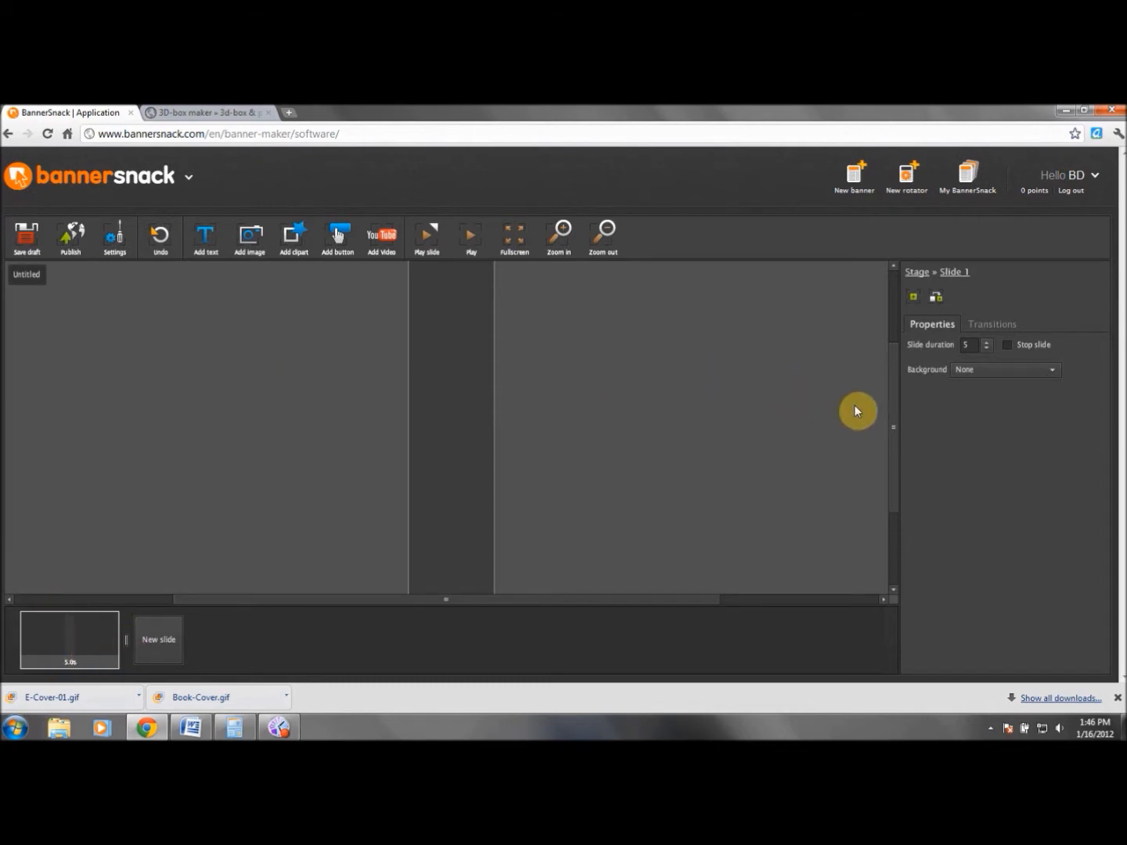
# Give the slide a solid grey colour background
pyautogui.click(1061, 371)
pyautogui.click(1018, 384)
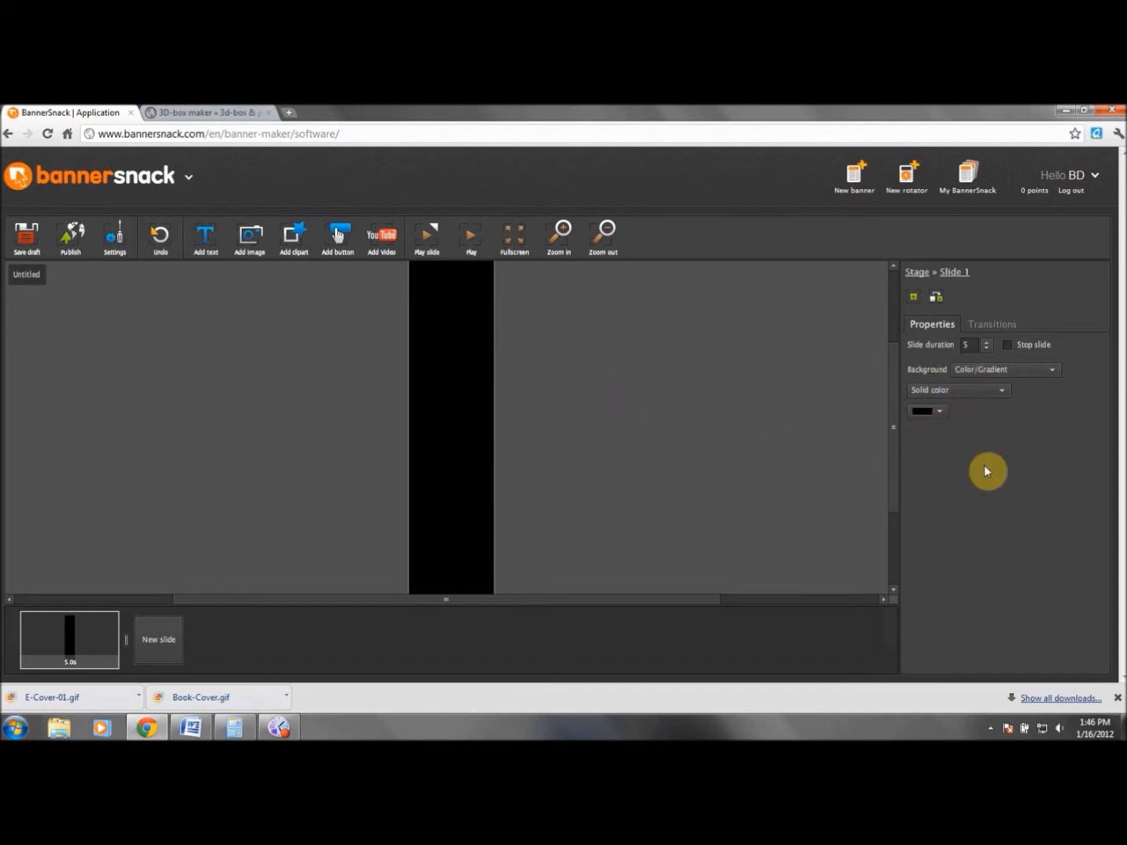
pyautogui.click(941, 410)
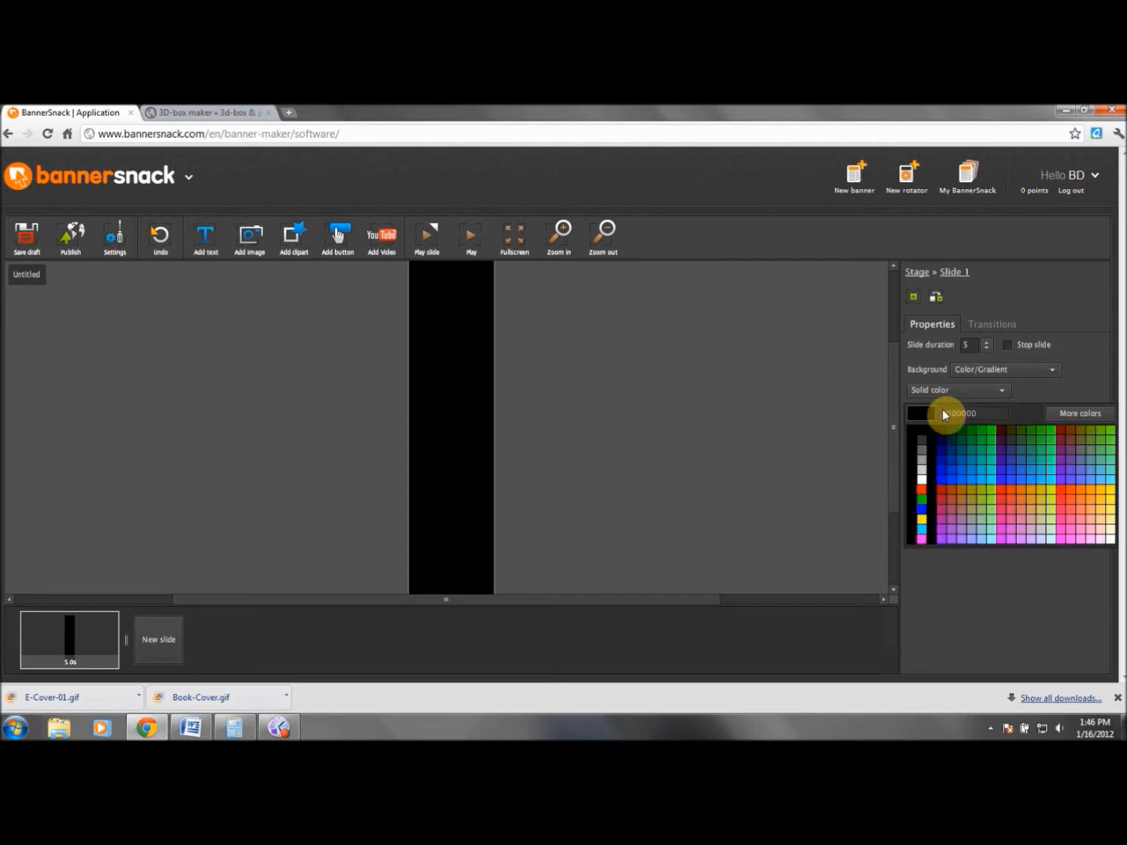
pyautogui.click(923, 469)
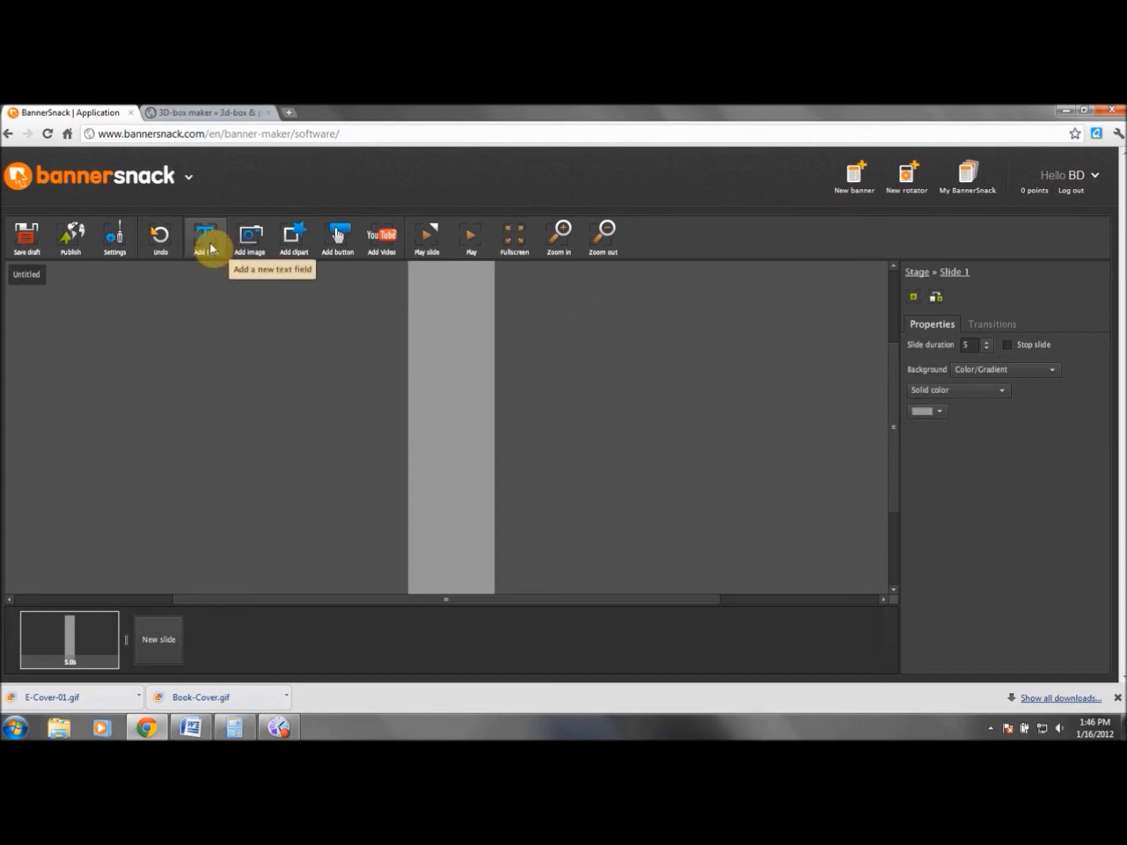
# Add the cartoon man image as an object and place it in the middle of the spine banner at about X 15, Y 227
pyautogui.click(250, 239)
pyautogui.click(465, 370)
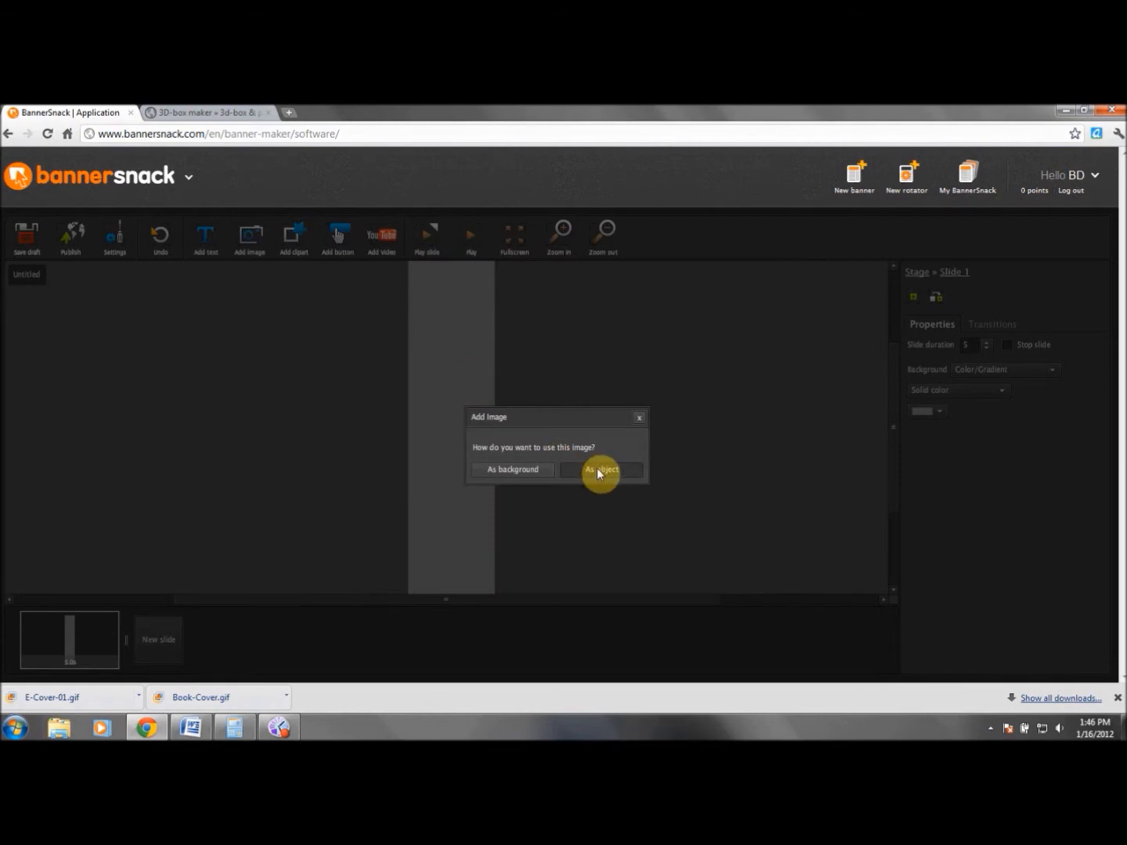
pyautogui.click(599, 470)
pyautogui.moveTo(466, 428); pyautogui.dragTo(450, 406)
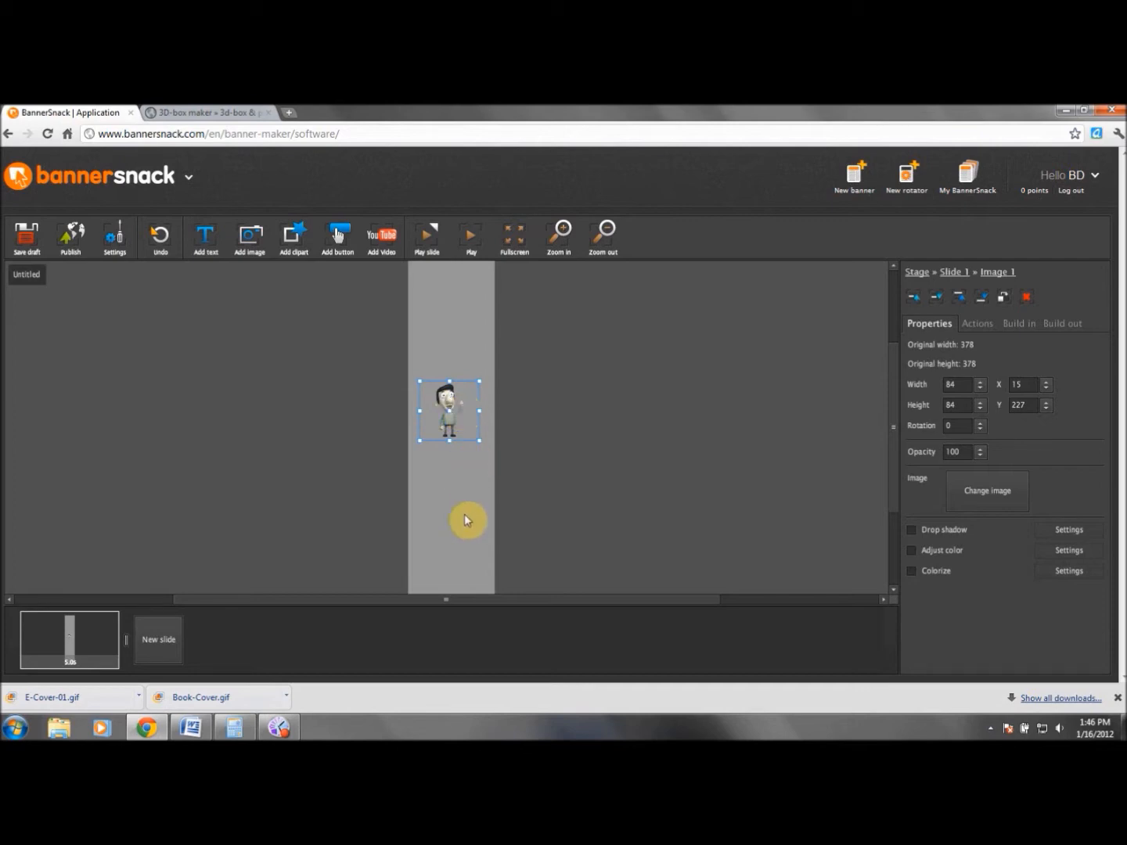
pyautogui.click(978, 324)
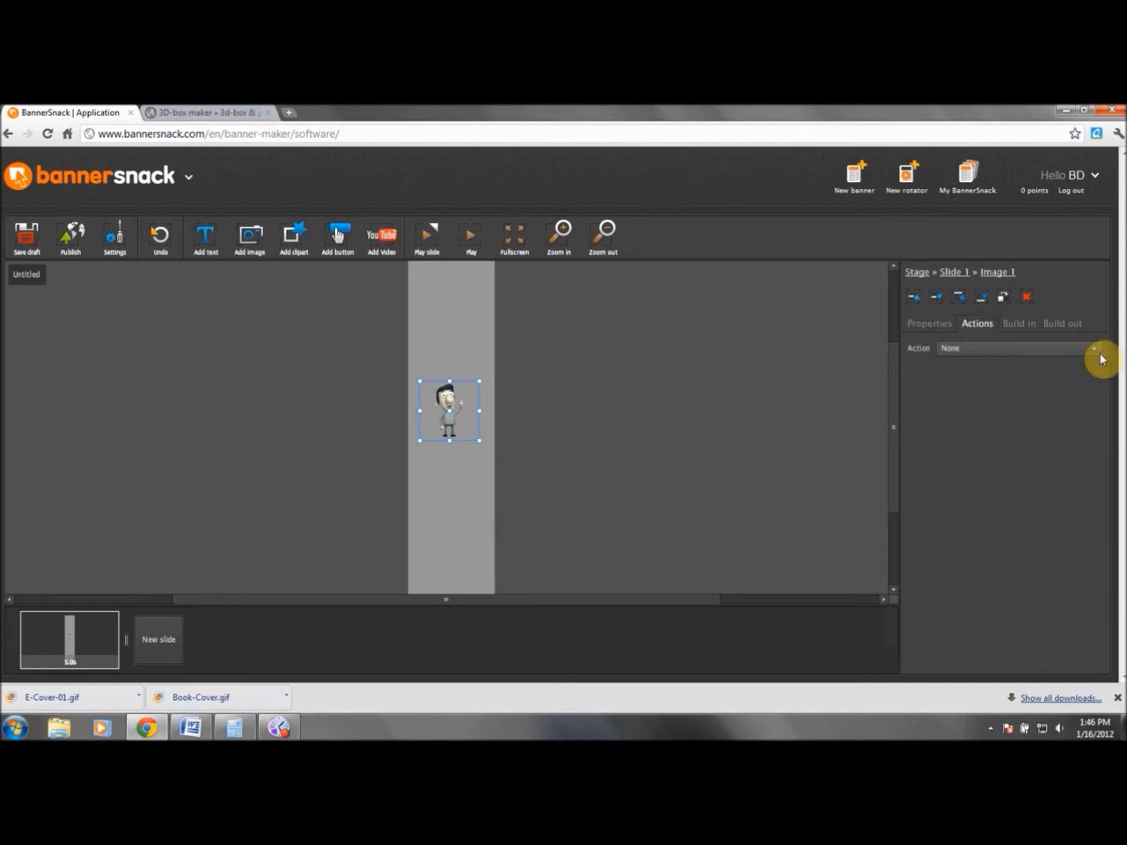
pyautogui.click(1022, 323)
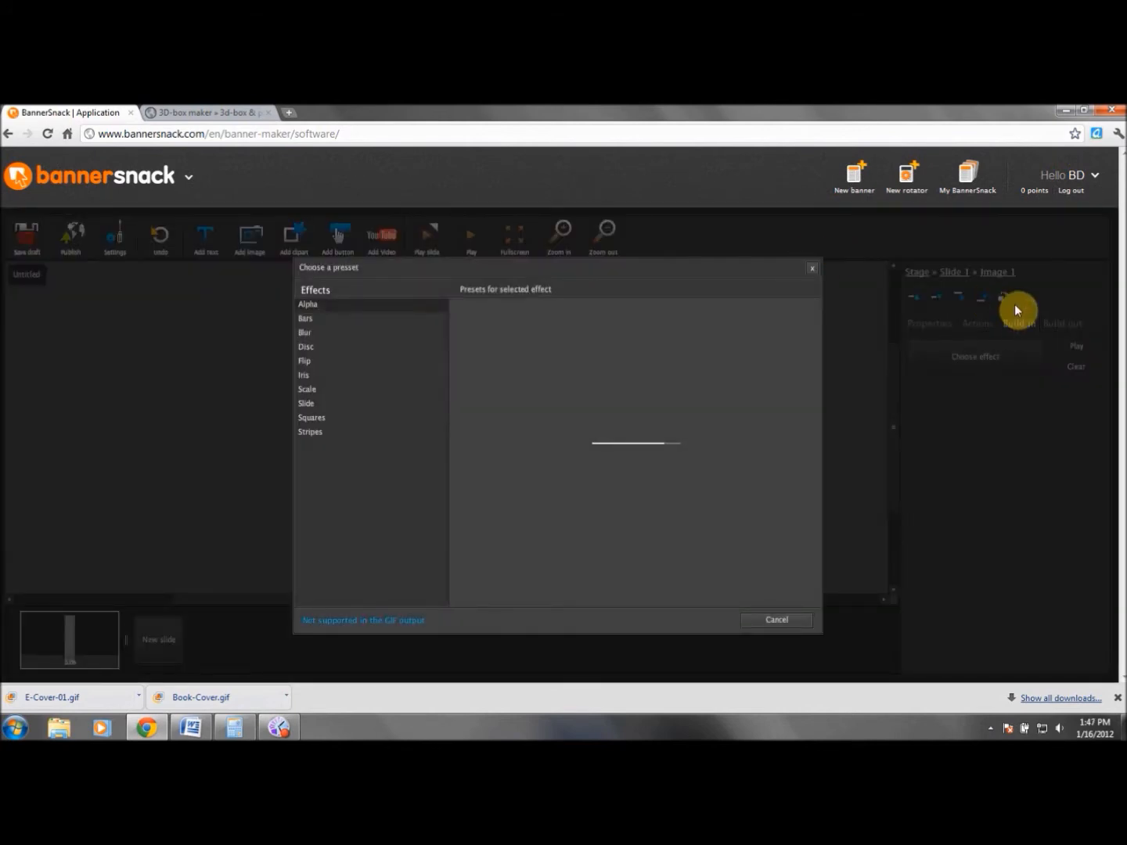
pyautogui.click(808, 269)
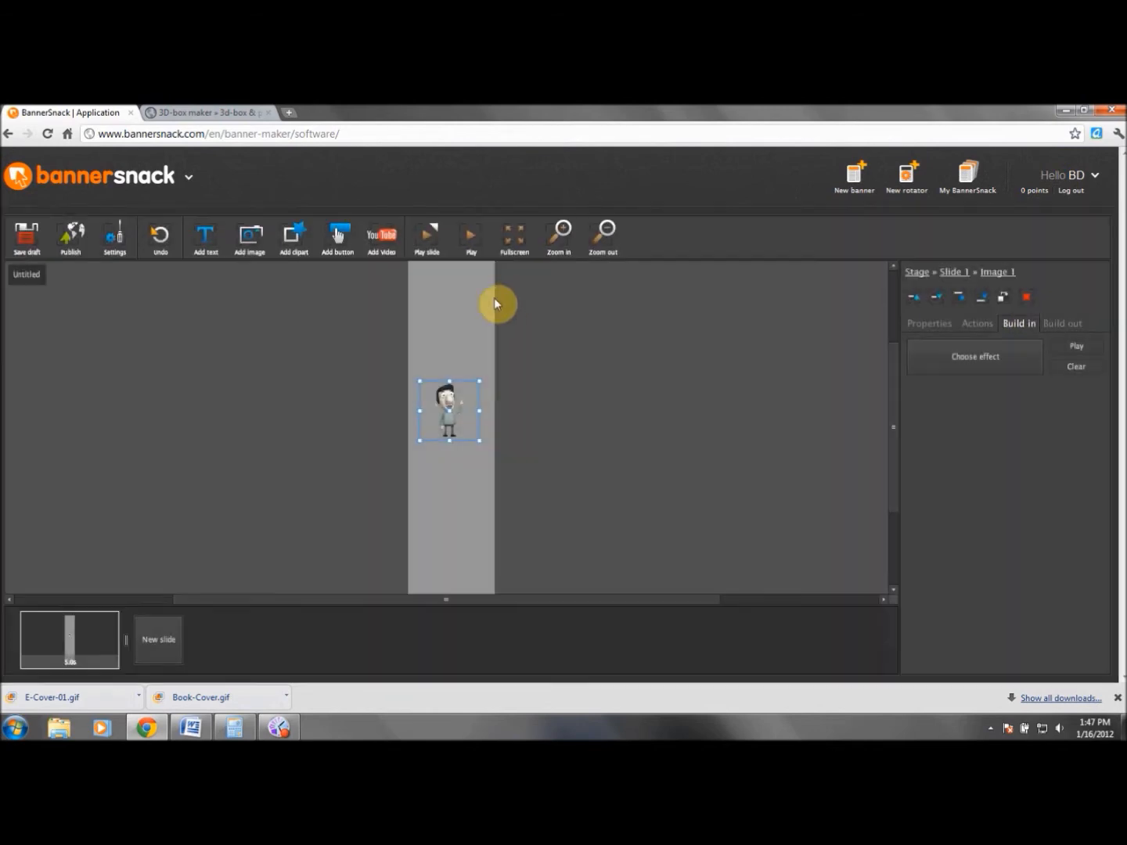
pyautogui.click(437, 309)
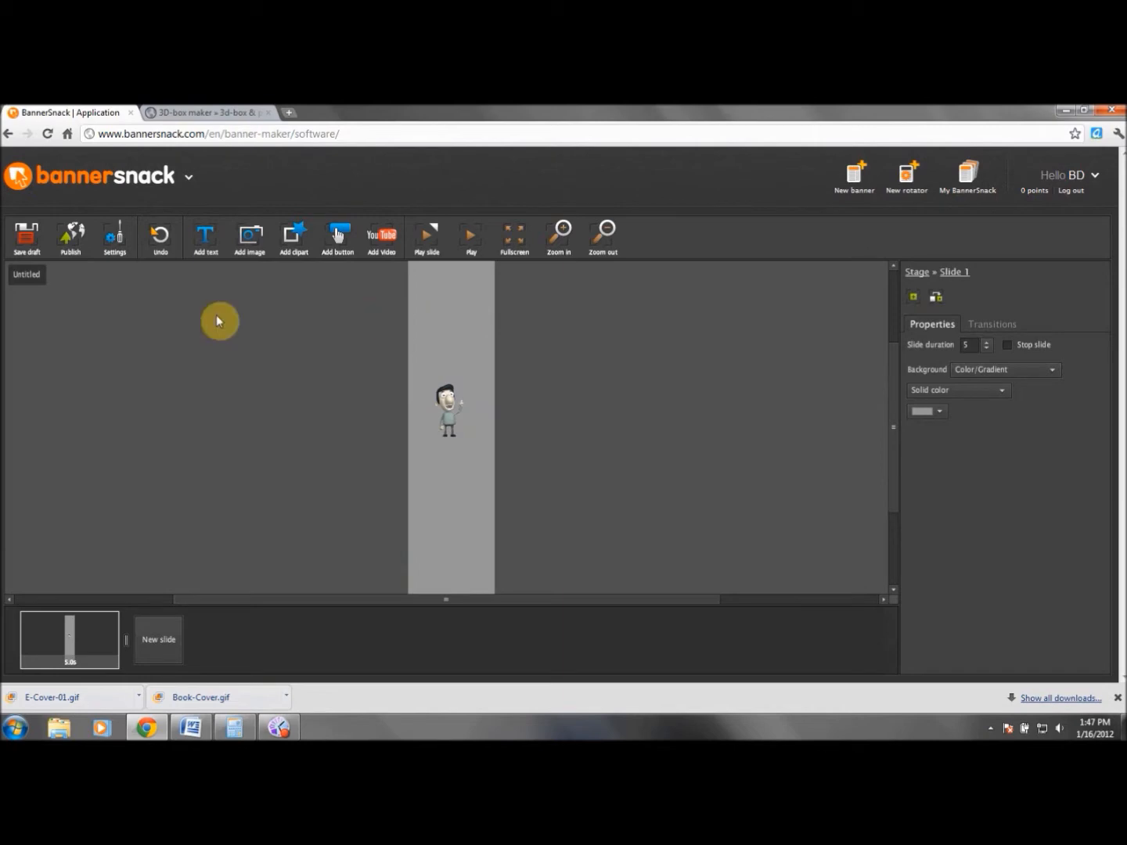
# Publish the banner under the name E-Cover_Side
pyautogui.click(71, 247)
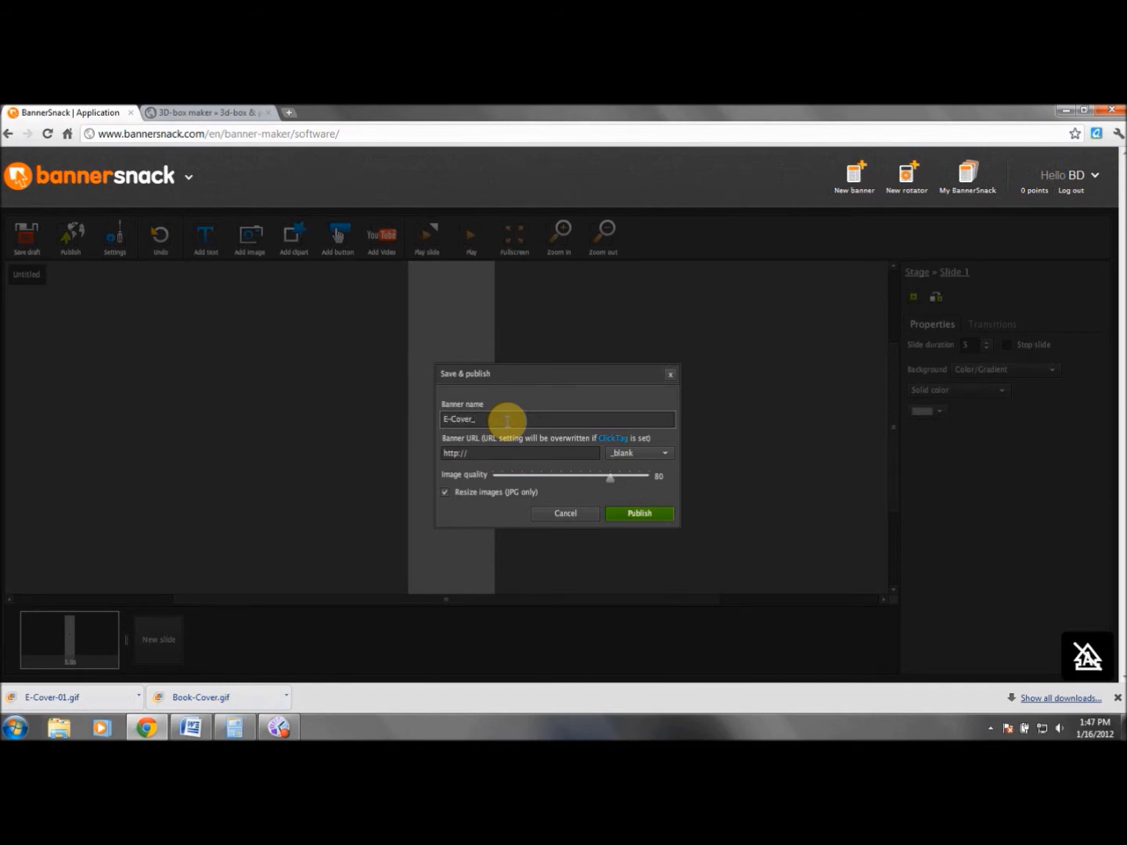
pyautogui.write('E-Cover_Side')
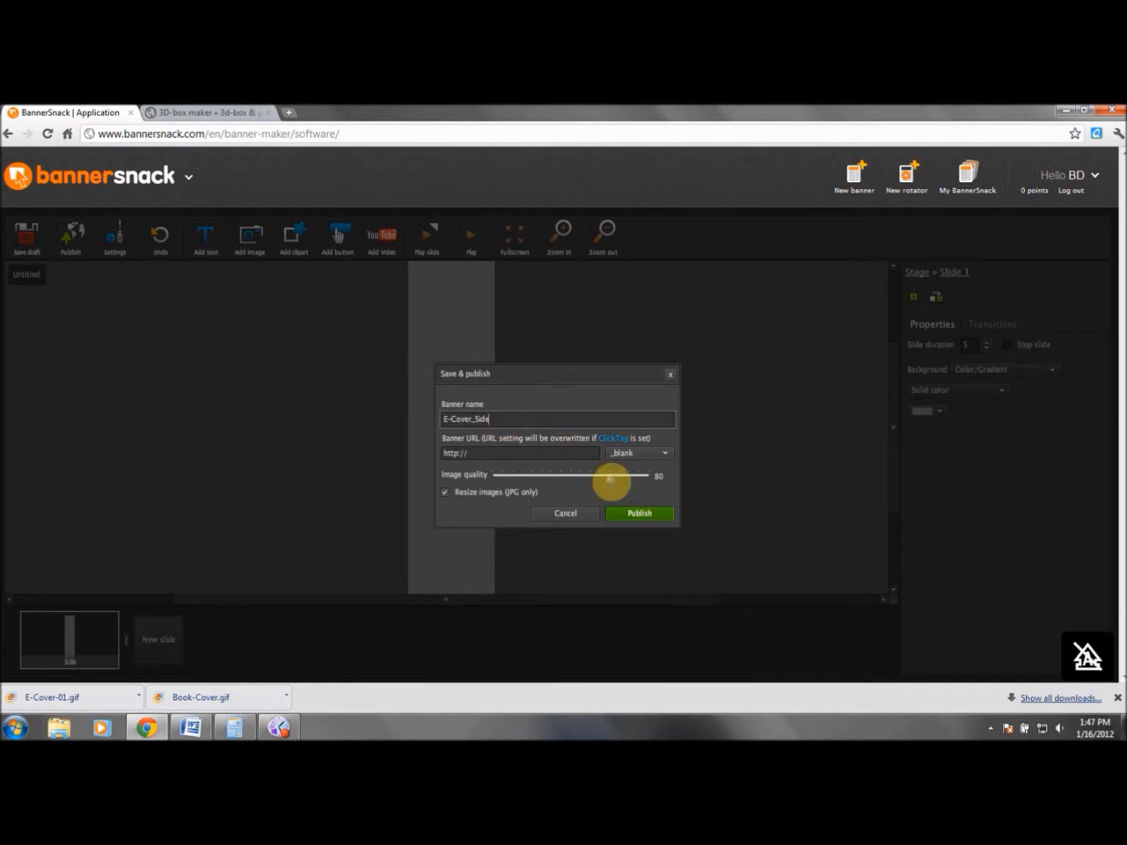
pyautogui.click(636, 515)
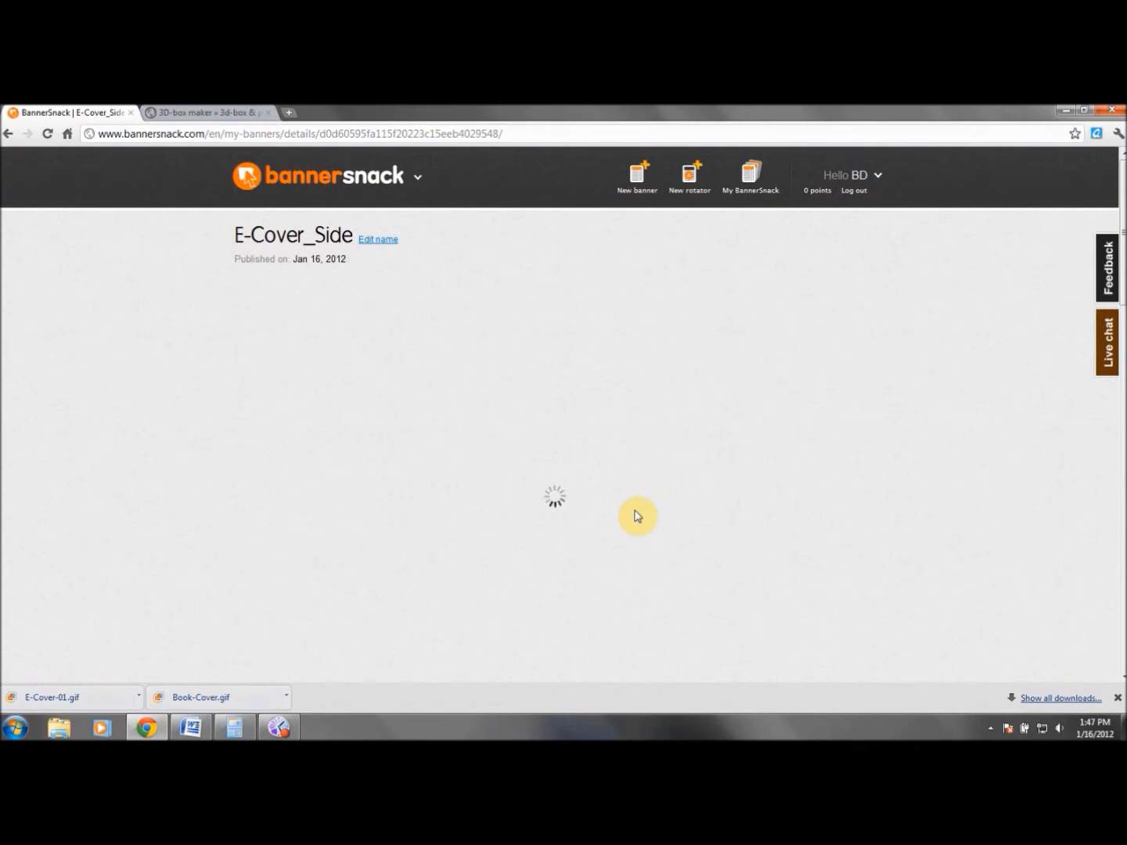
# Switch to the Word document to look at the sample 3D book covers, and return to the published banner in the browser
pyautogui.click(194, 730)
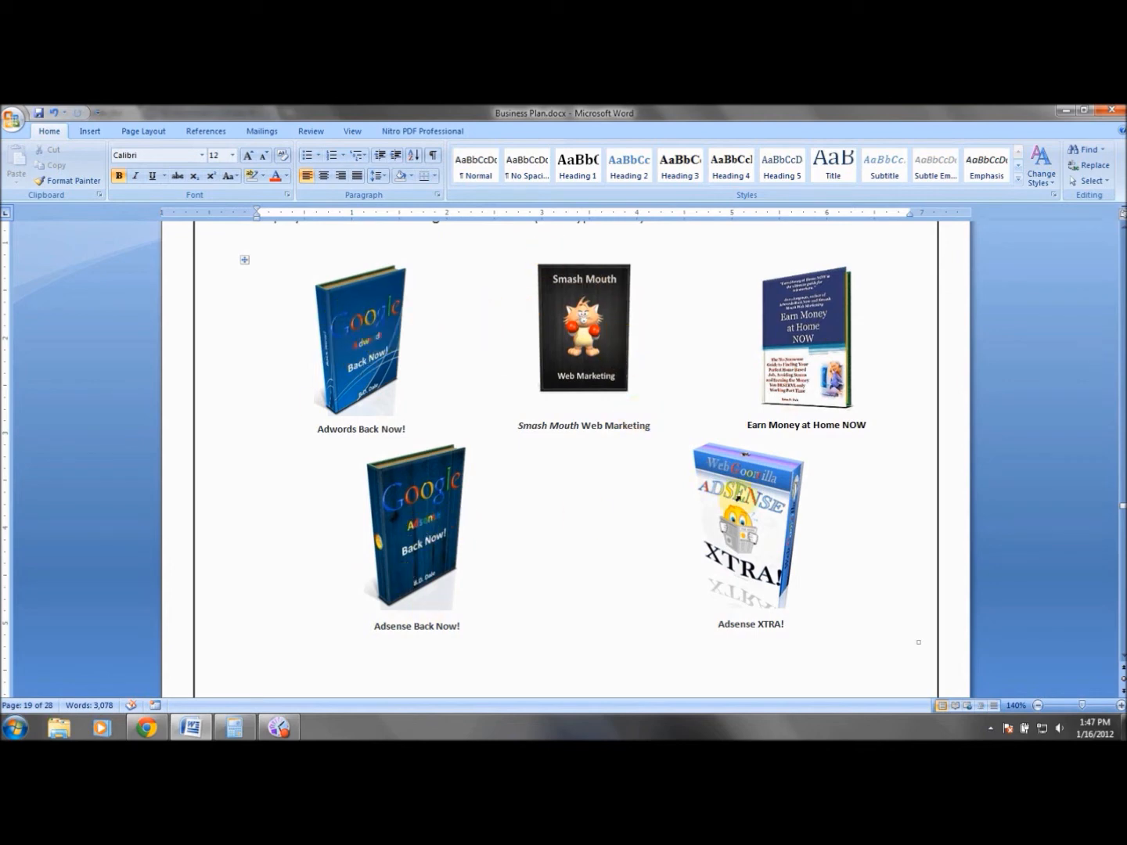
pyautogui.click(145, 730)
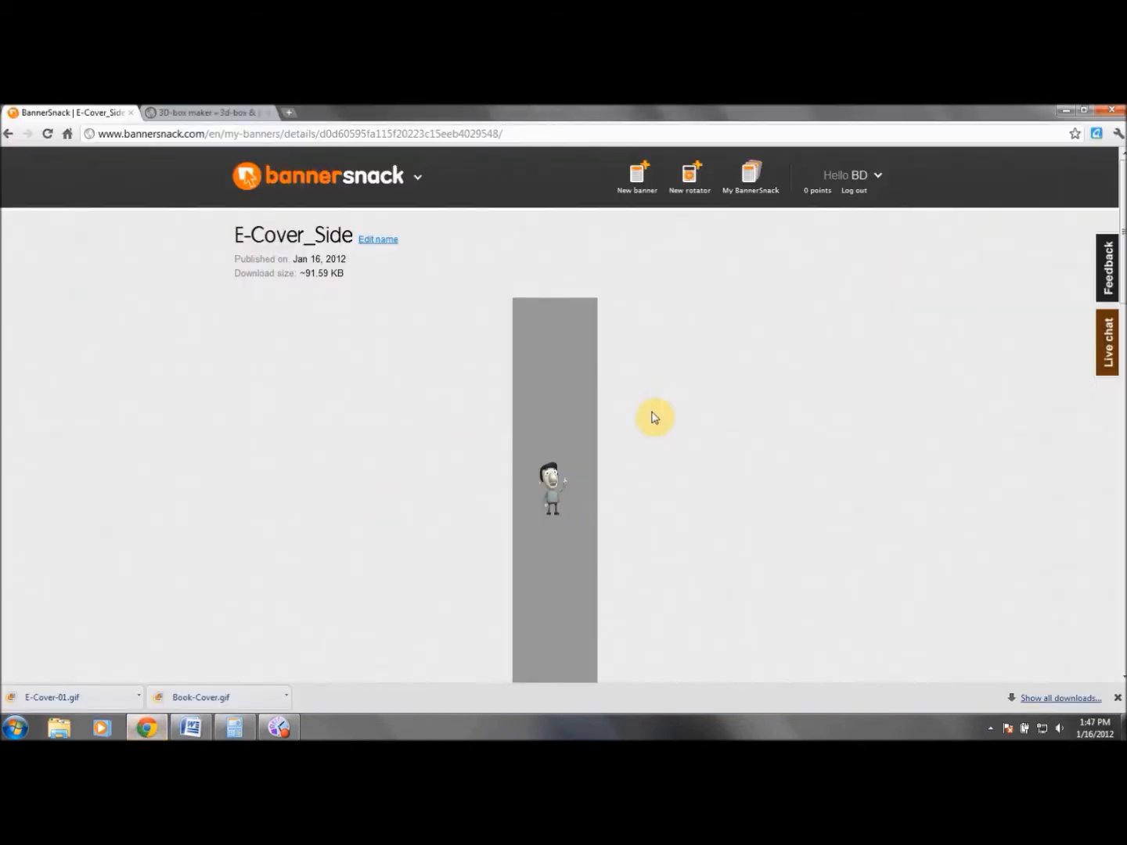
# Download the published E-Cover_Side banner as a GIF
pyautogui.moveTo(1114, 201); pyautogui.dragTo(1112, 310)
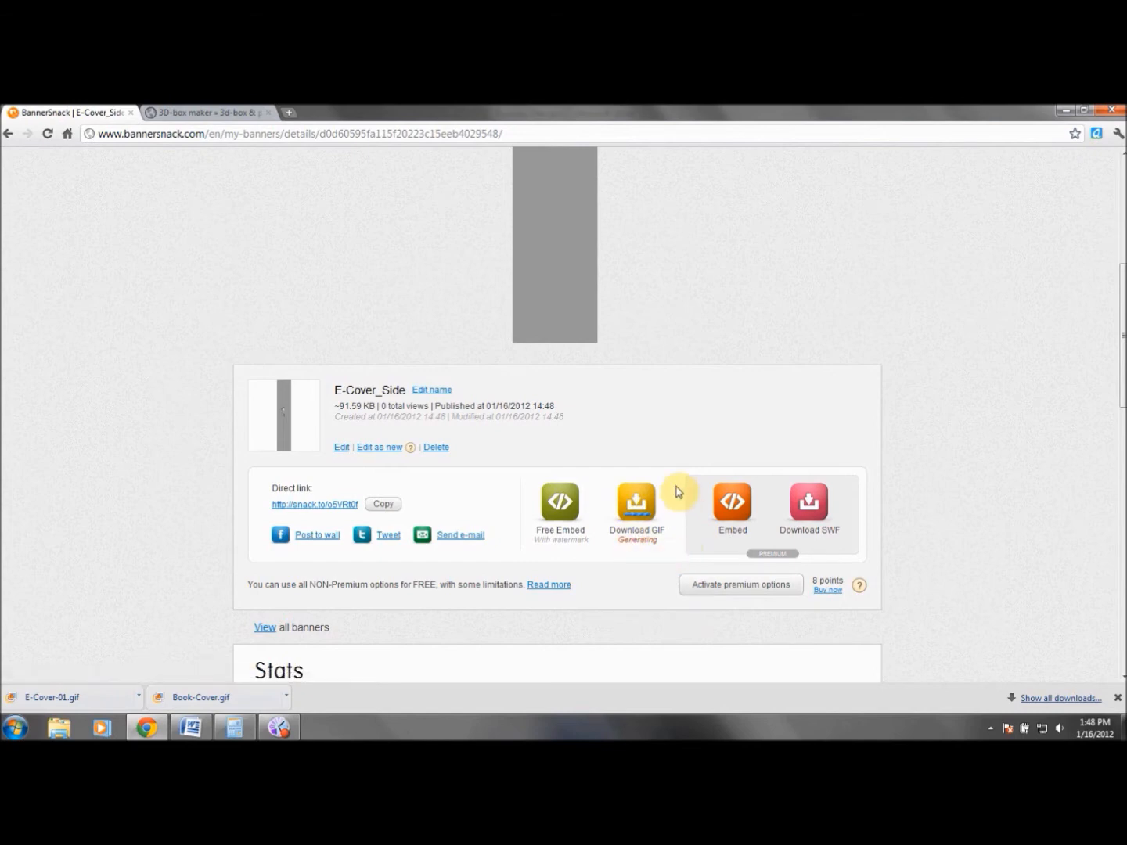
pyautogui.click(635, 501)
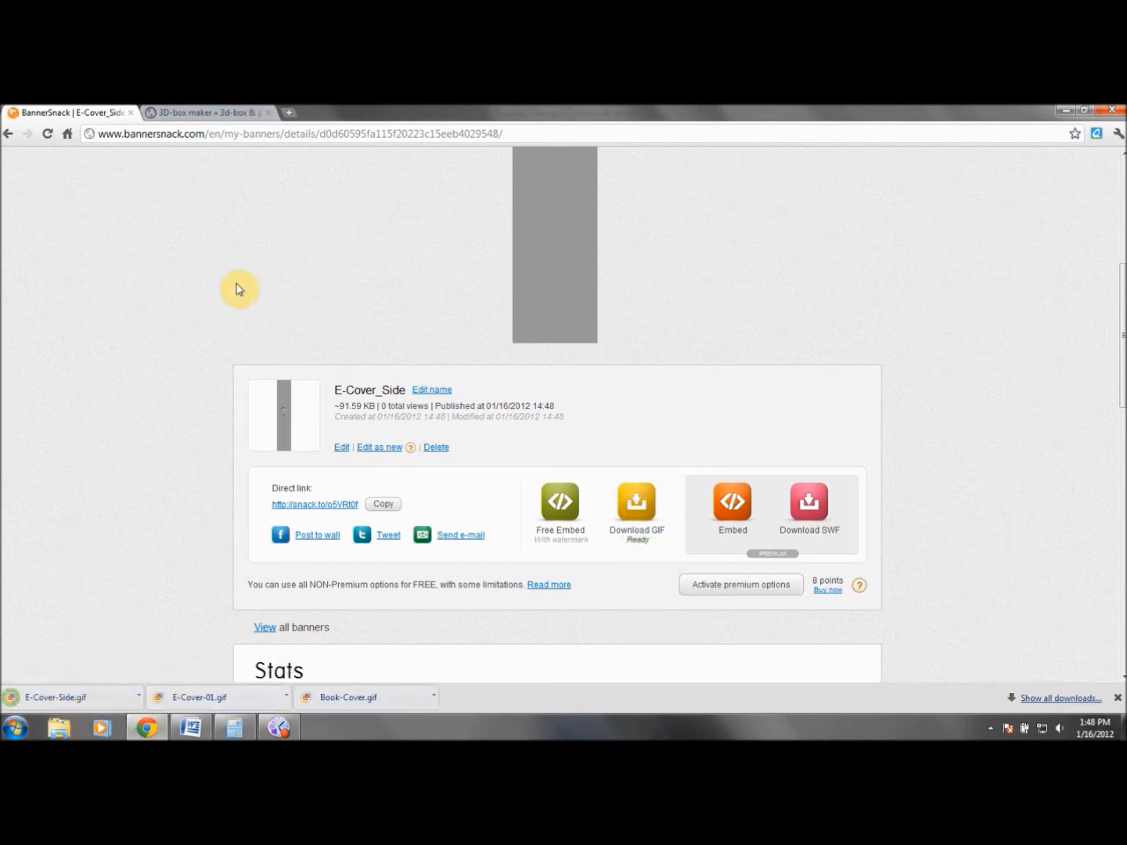
# Switch to the 3D-box maker page and, while choosing a cover file, open E-Cover-01.gif in Microsoft Office Picture Manager
pyautogui.click(208, 112)
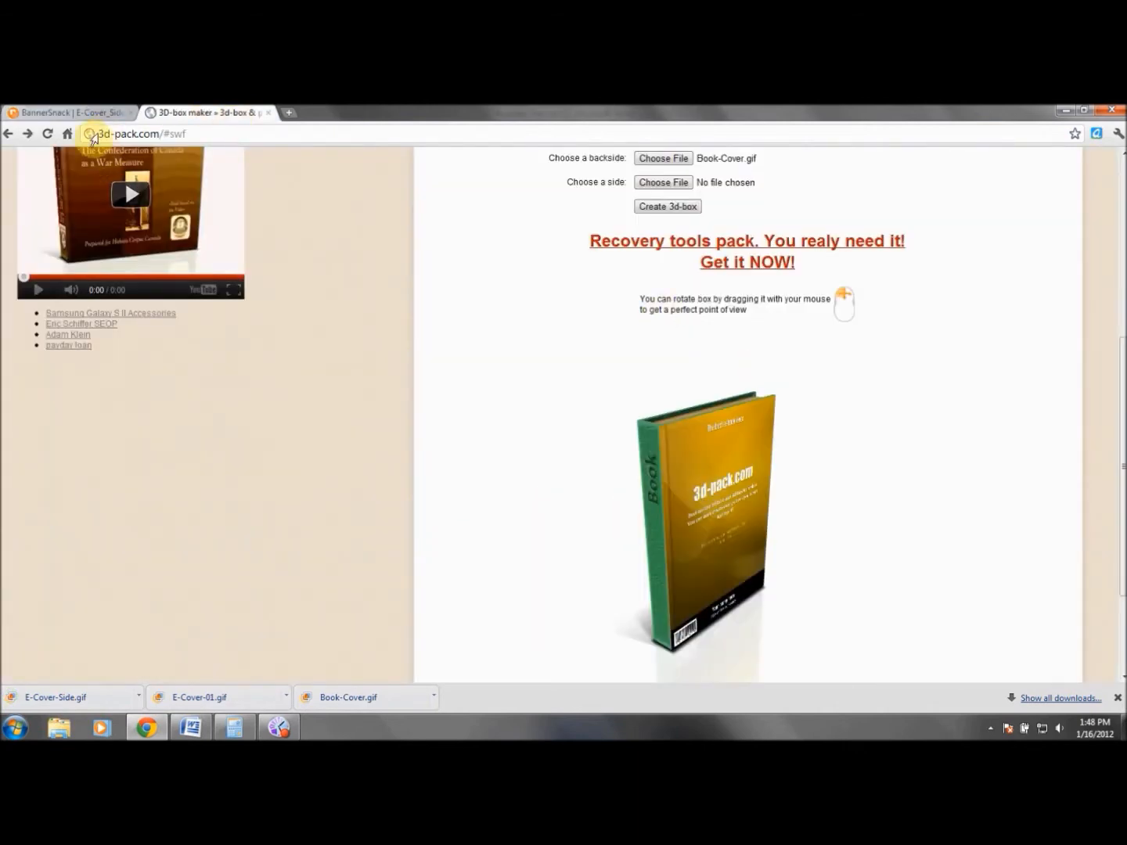
pyautogui.moveTo(99, 134); pyautogui.dragTo(166, 137)
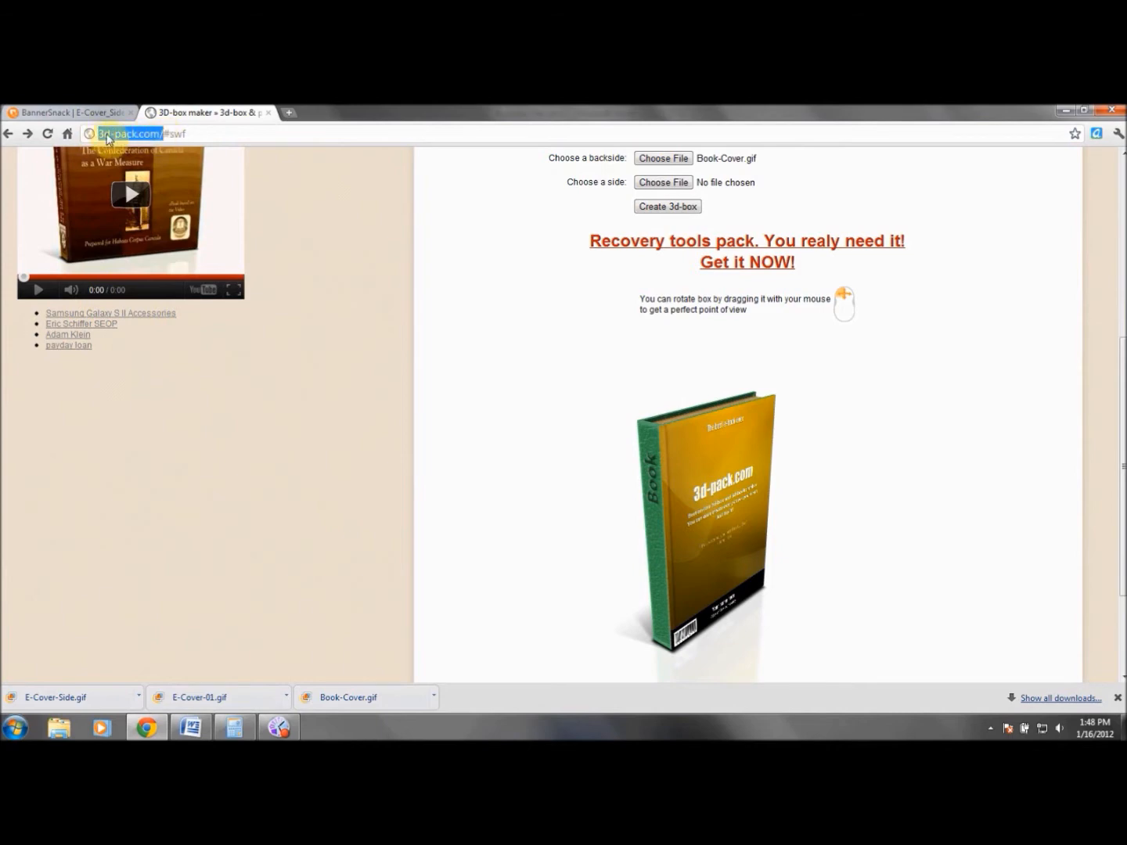
pyautogui.scroll(4, 1119, 362)
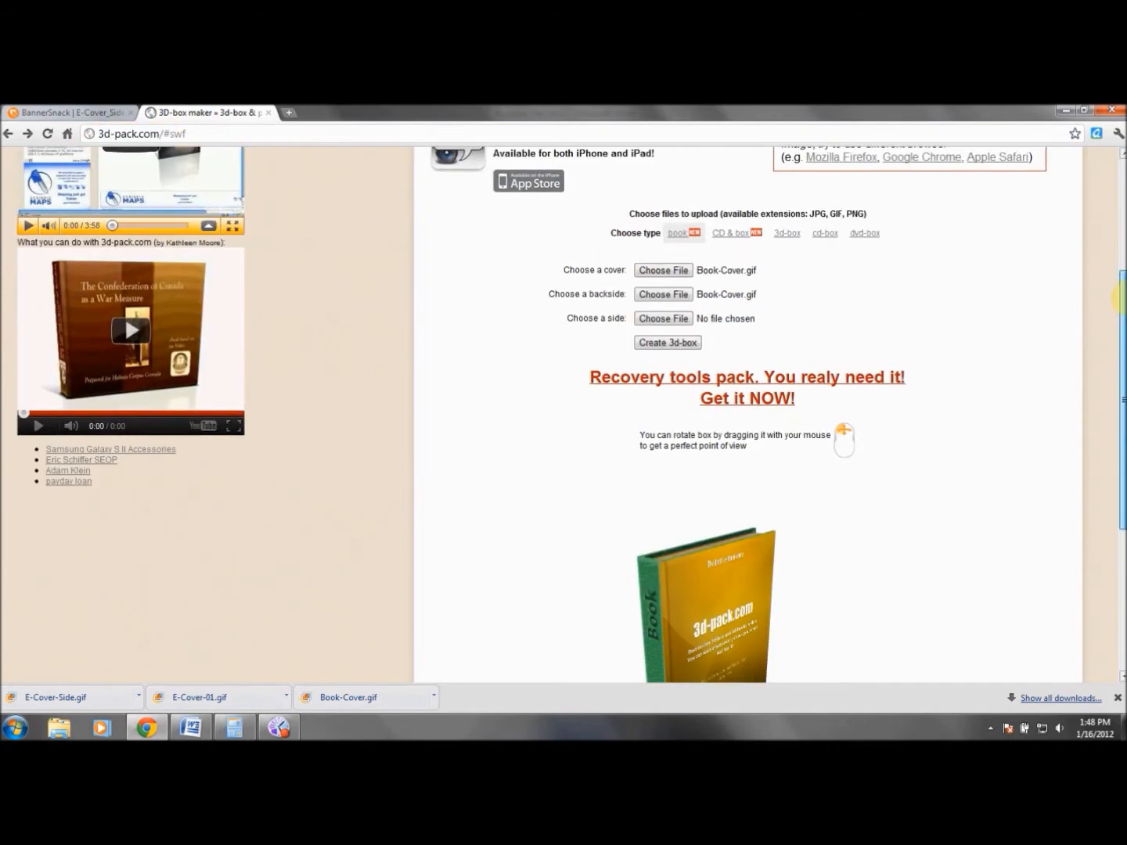
pyautogui.click(672, 271)
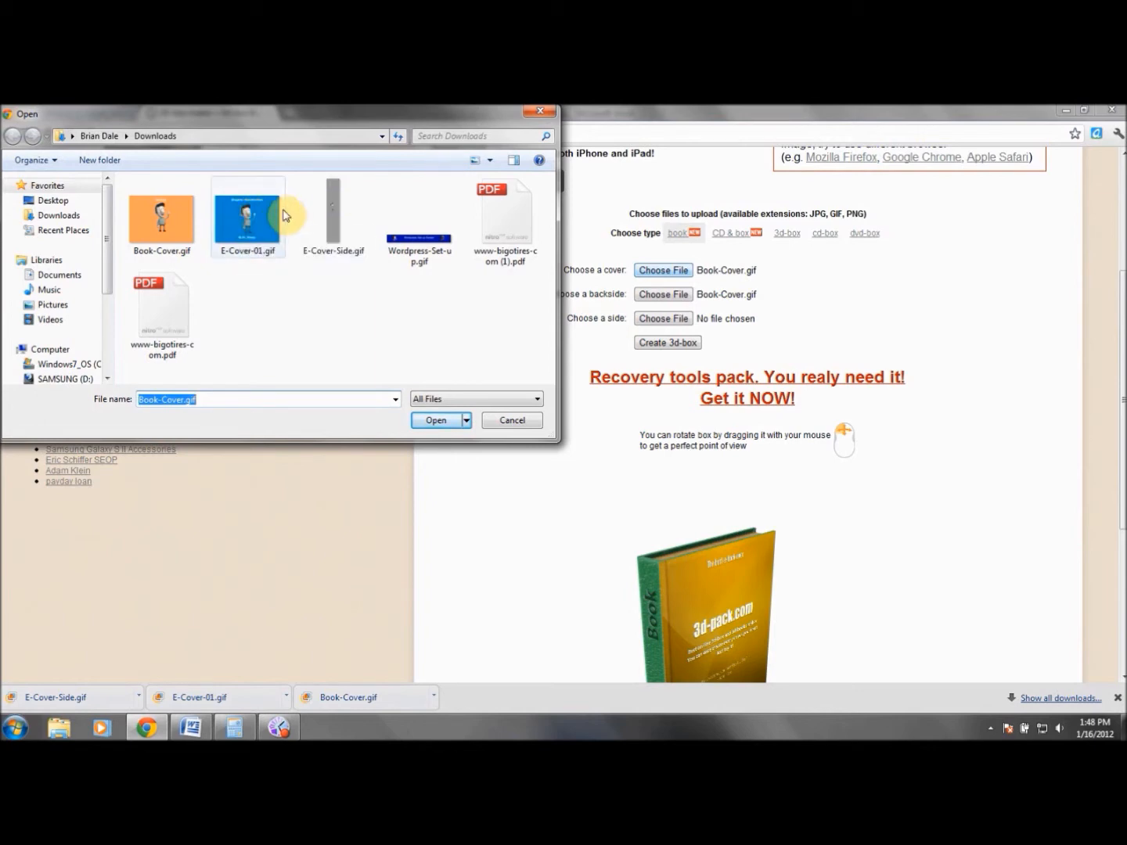
pyautogui.rightClick(251, 223)
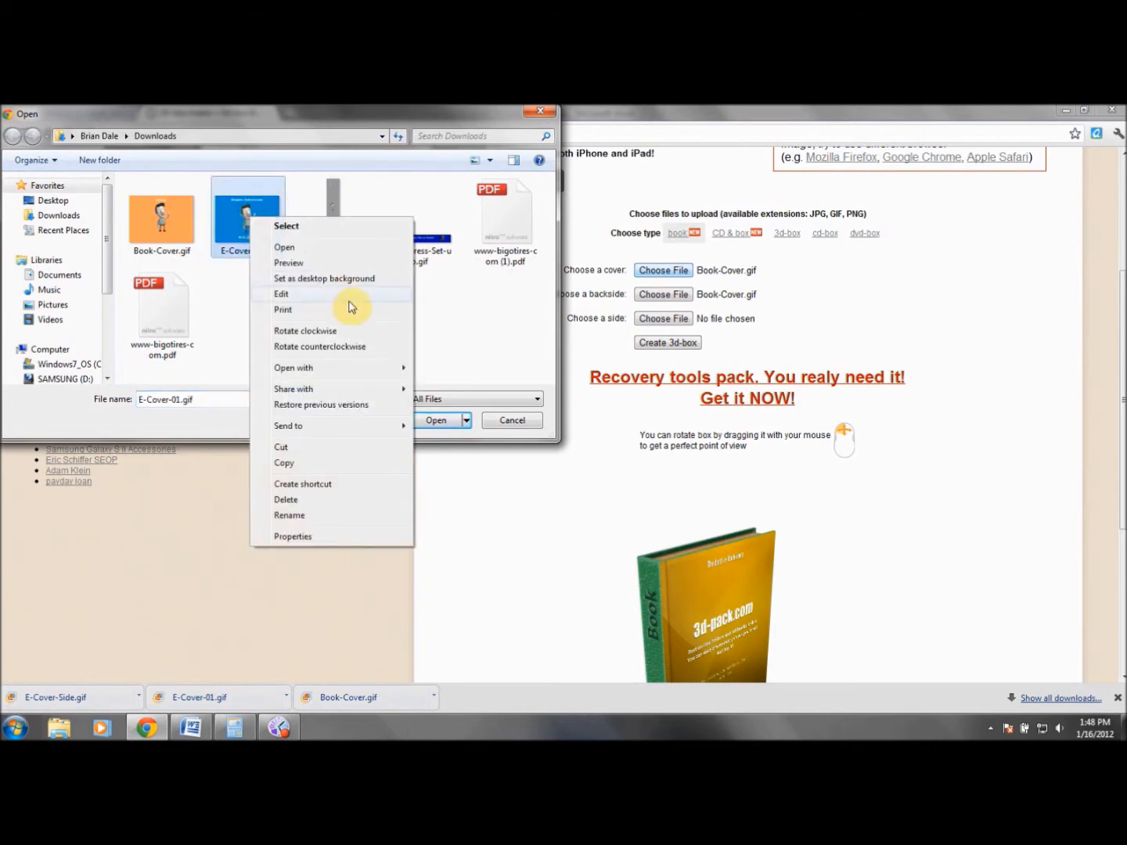
pyautogui.moveTo(387, 368)
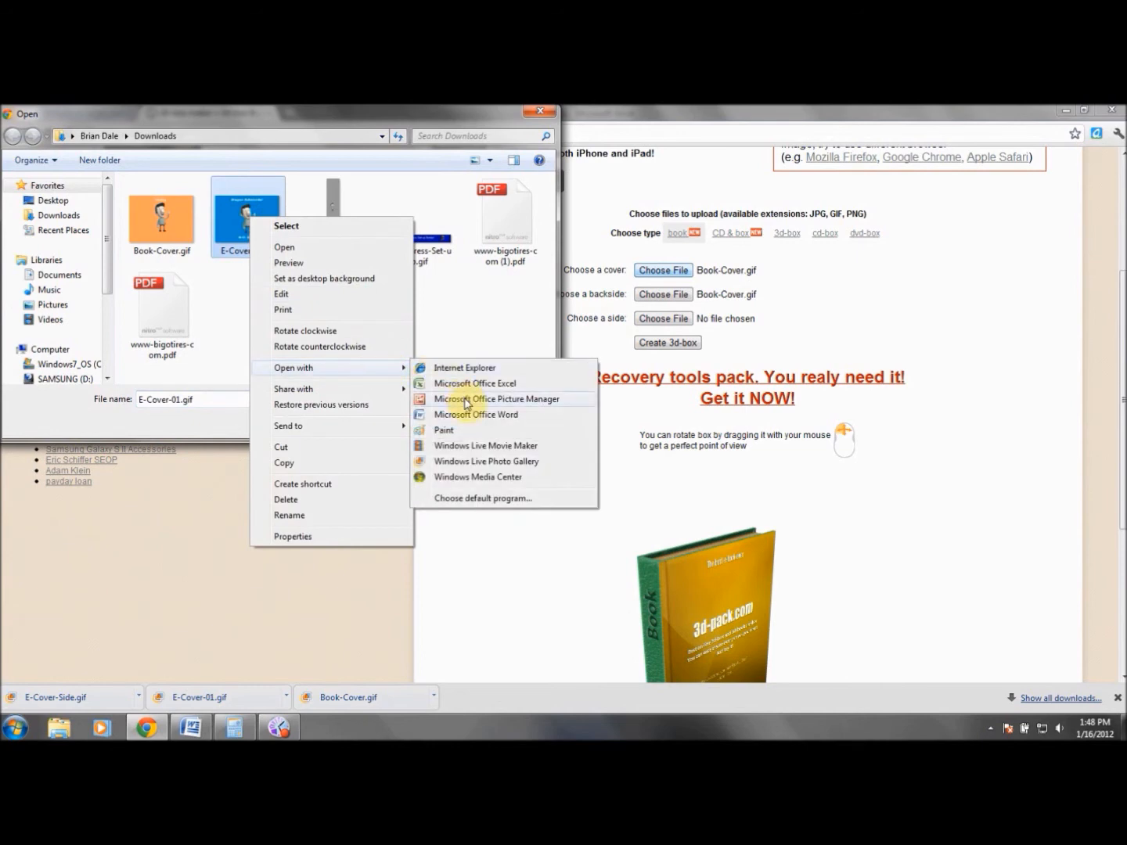
pyautogui.click(465, 398)
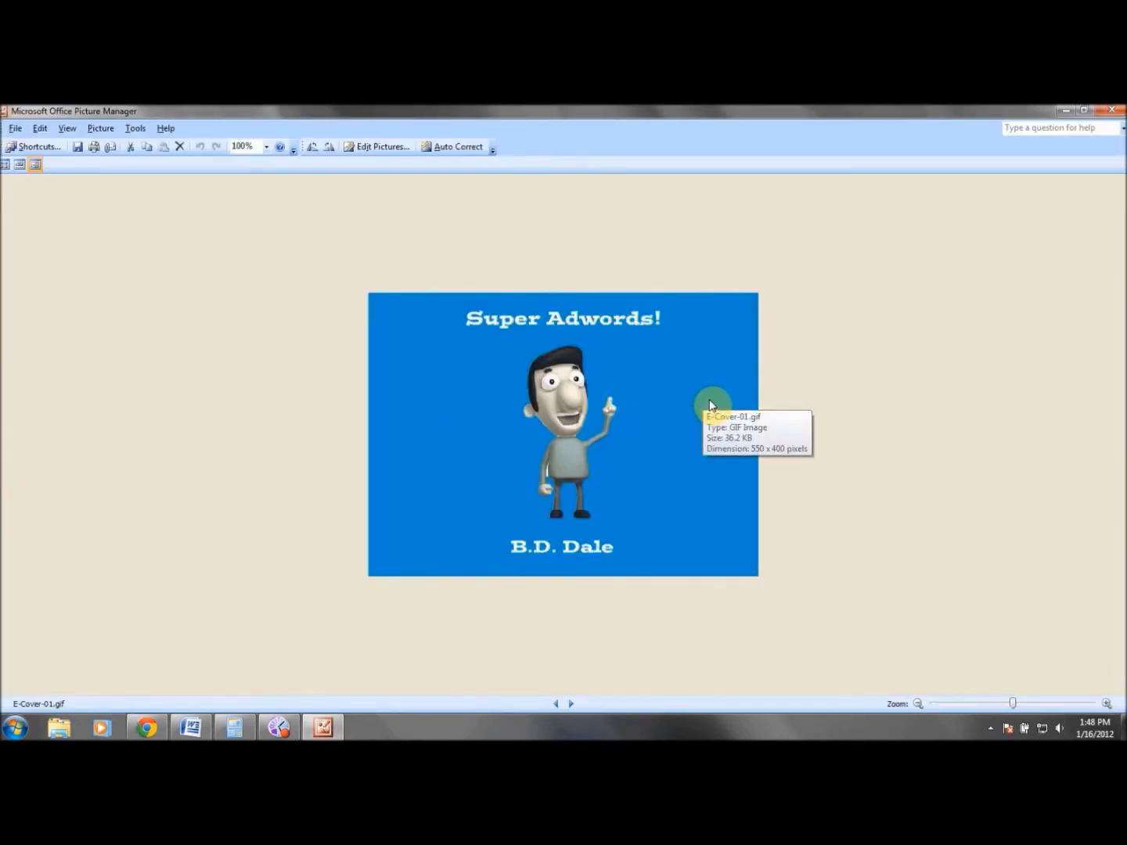
# Crop E-Cover-01.gif by about 47 pixels on the right and 52 pixels on the left, and save the picture
pyautogui.click(382, 146)
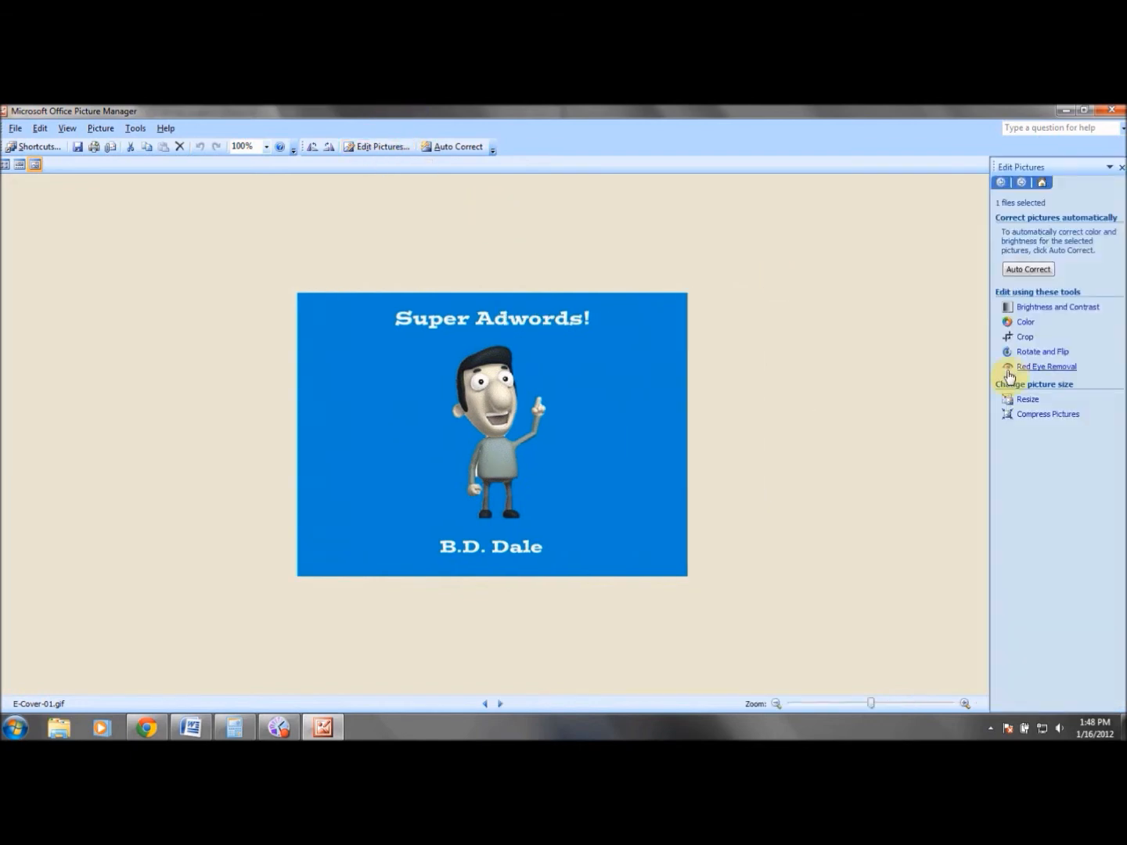
pyautogui.click(1025, 337)
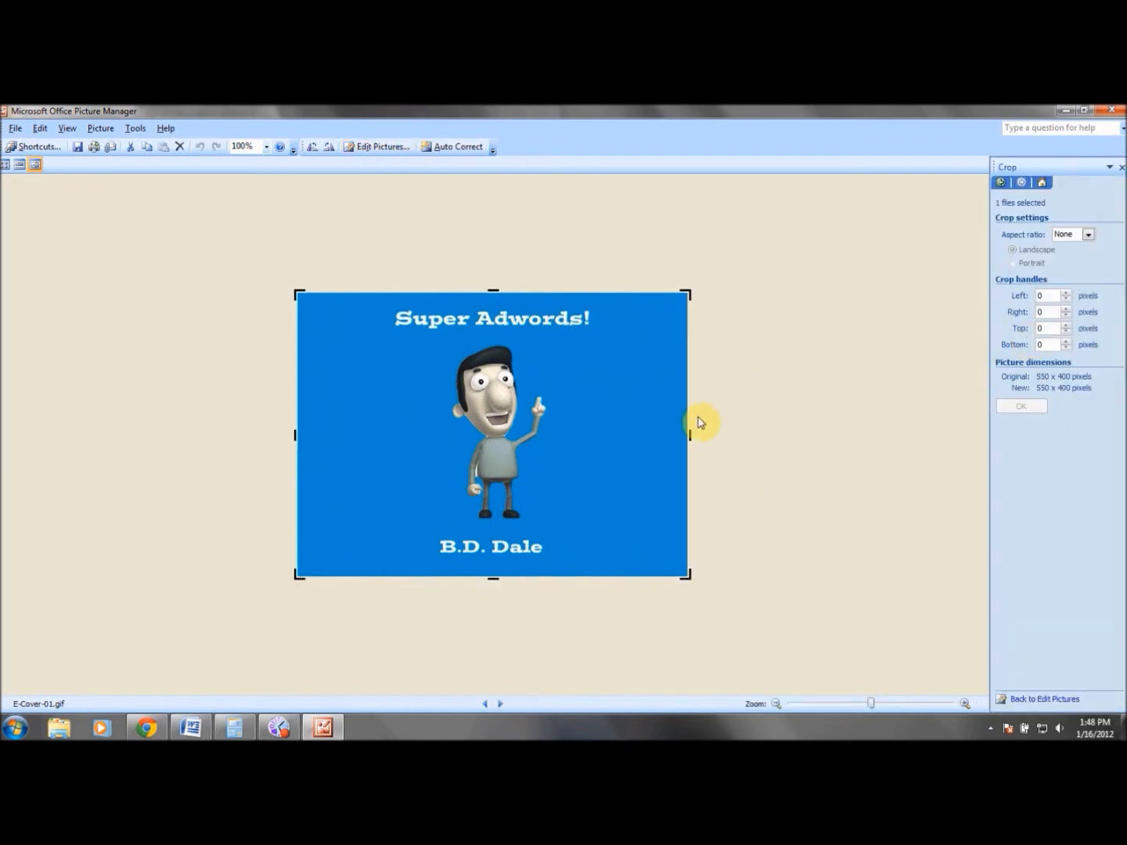
pyautogui.moveTo(693, 434); pyautogui.dragTo(659, 435)
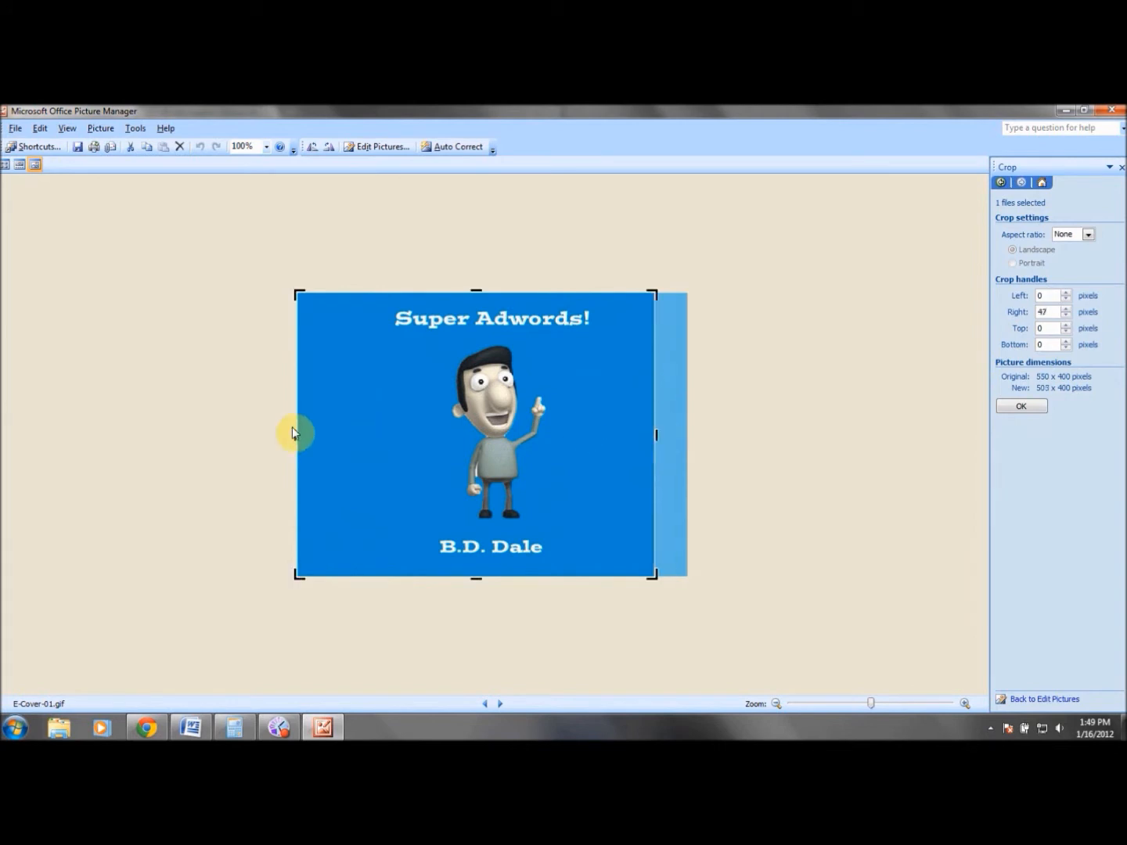
pyautogui.moveTo(294, 435); pyautogui.dragTo(333, 435)
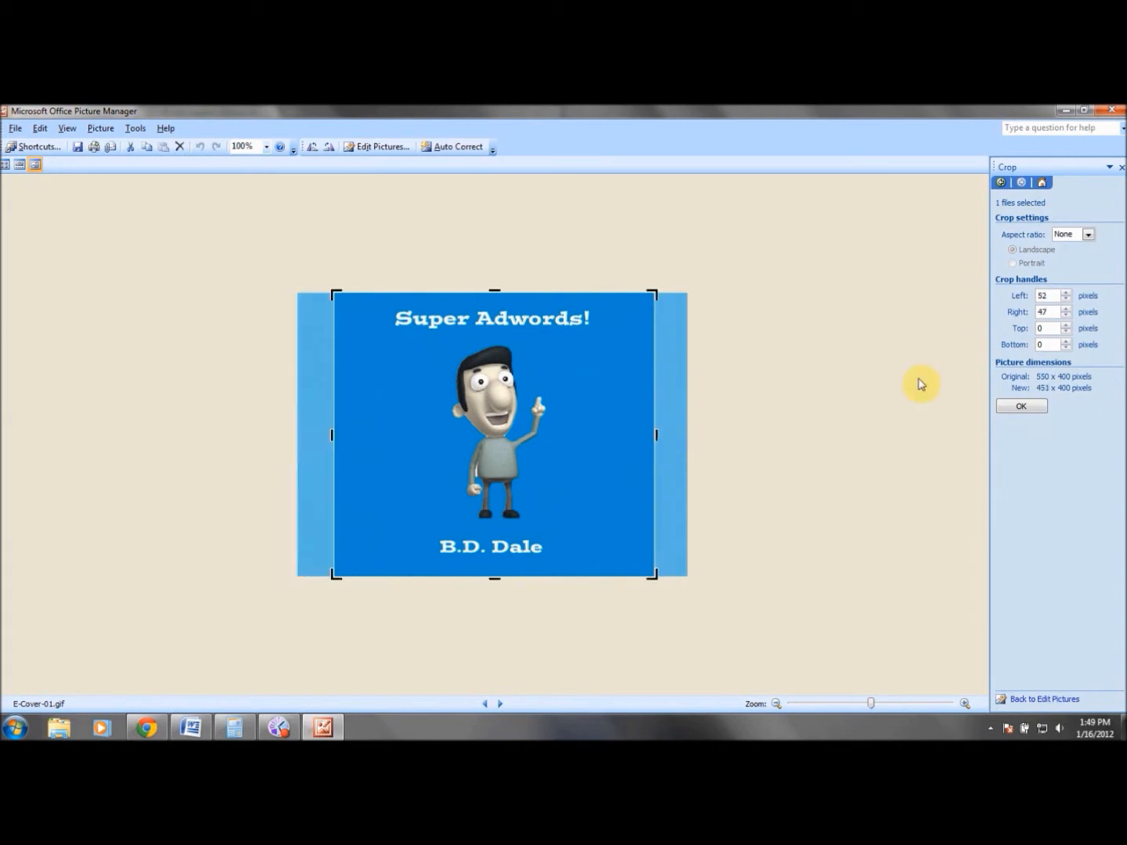
pyautogui.click(1022, 407)
pyautogui.moveTo(437, 356); pyautogui.dragTo(317, 203)
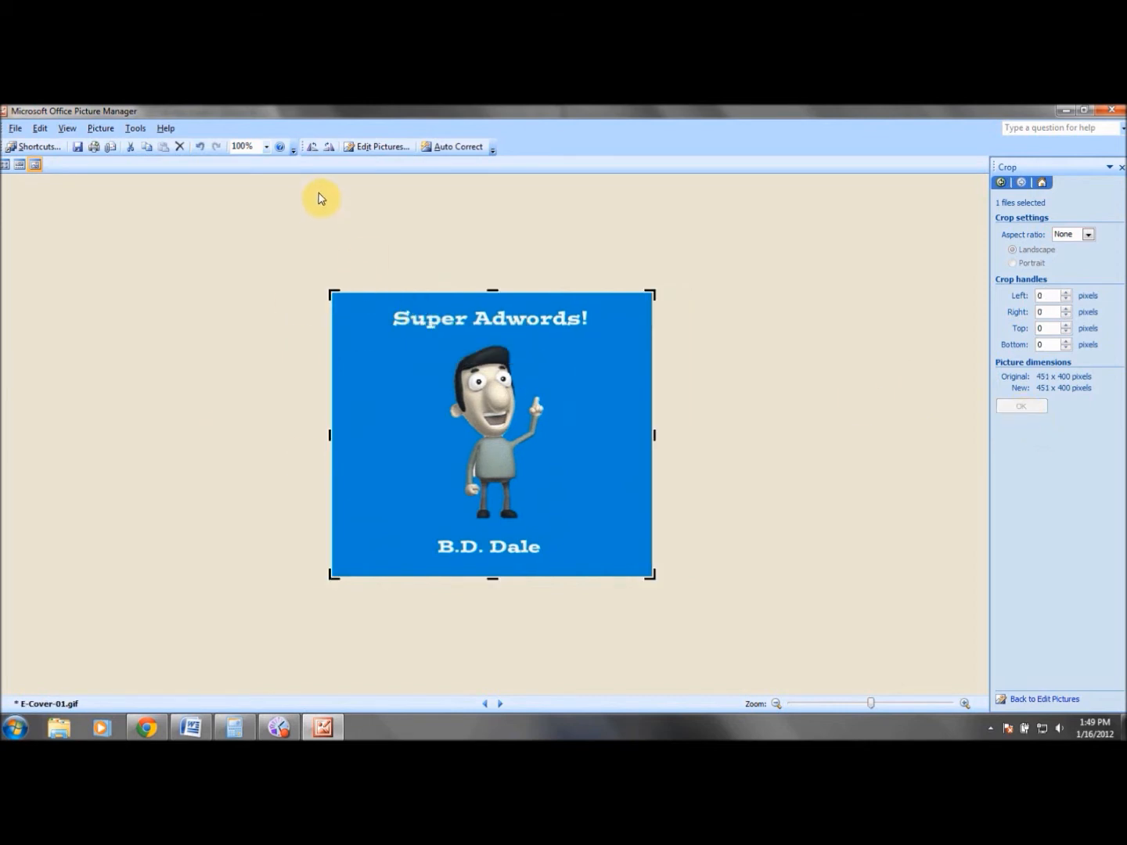
pyautogui.click(78, 146)
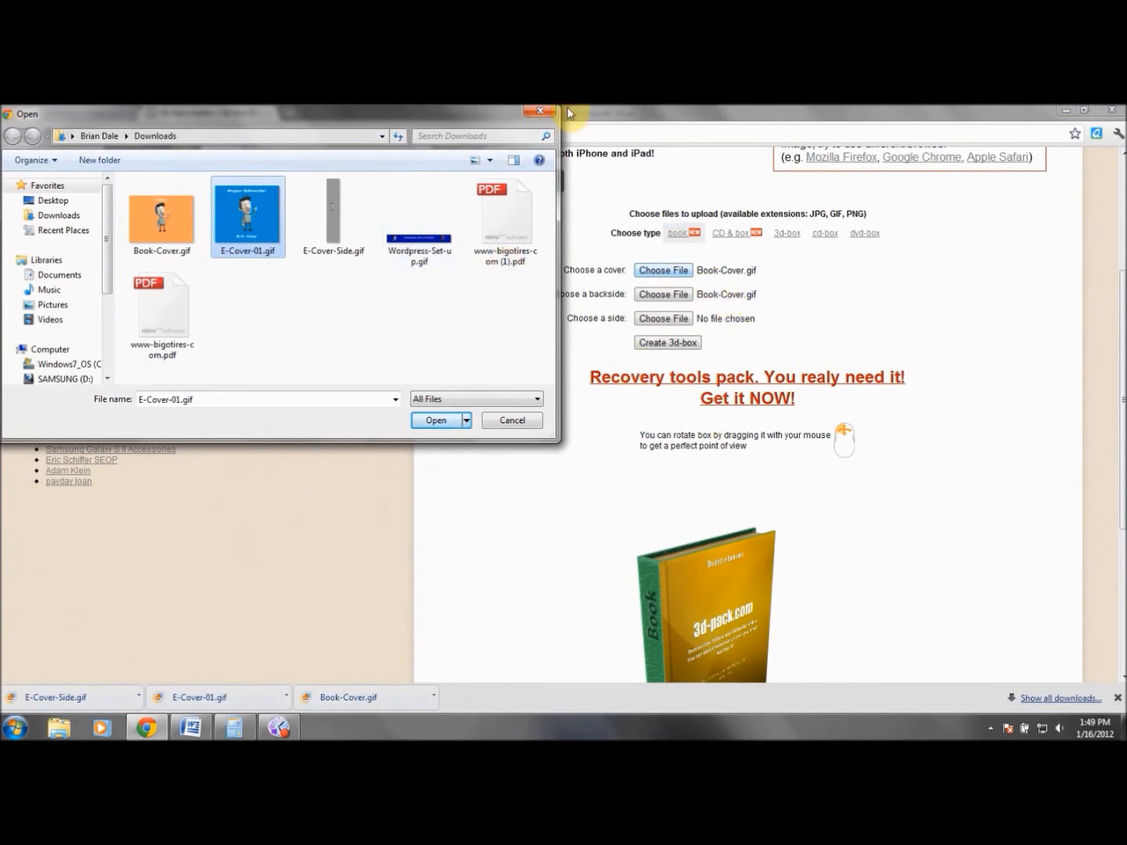
# Choose E-Cover-01.gif as both the cover and the backside file in the 3D-box maker
pyautogui.click(542, 111)
pyautogui.click(662, 269)
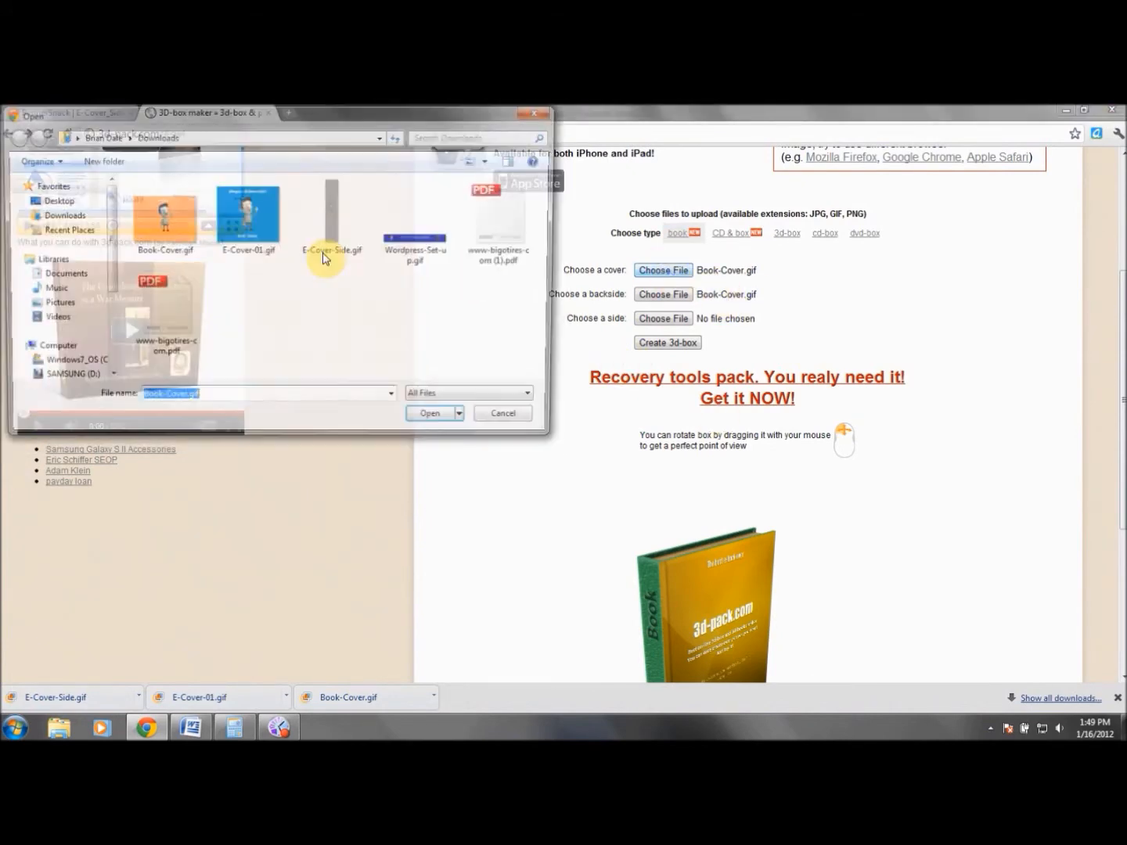
pyautogui.doubleClick(264, 221)
pyautogui.click(661, 294)
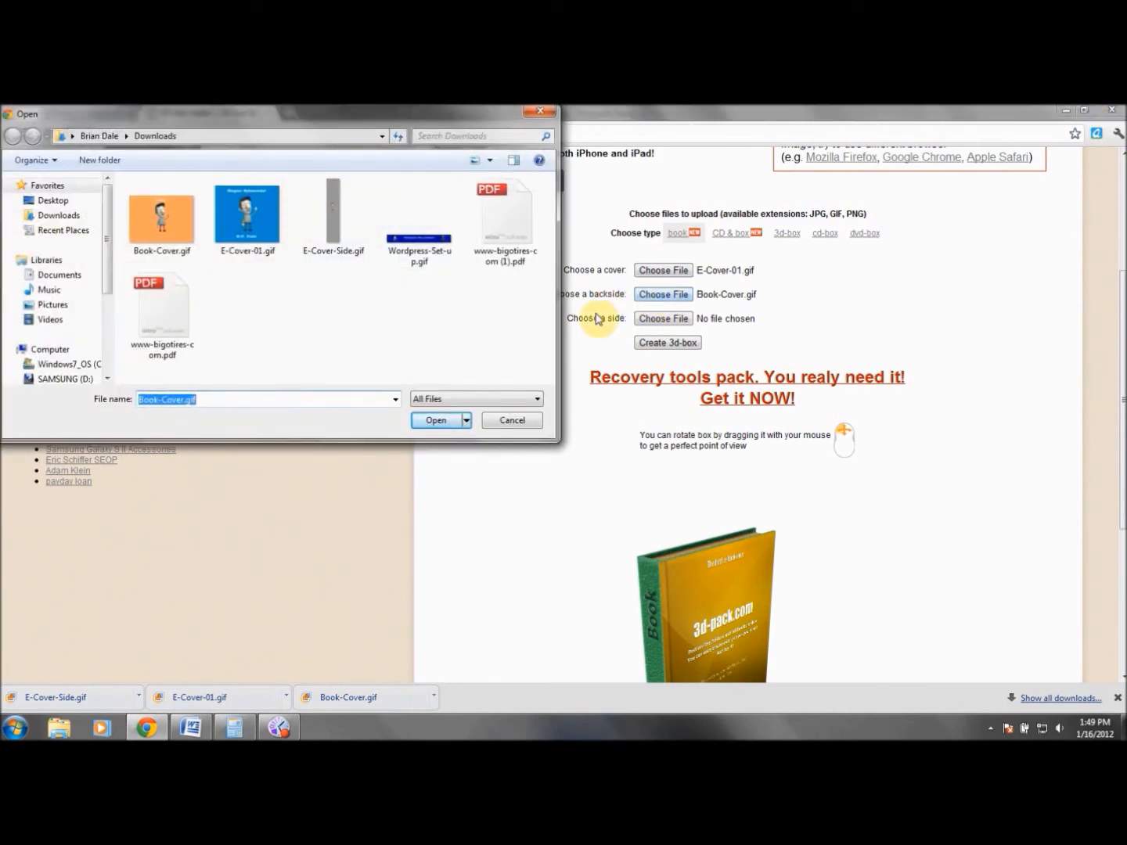
pyautogui.click(260, 218)
pyautogui.doubleClick(259, 215)
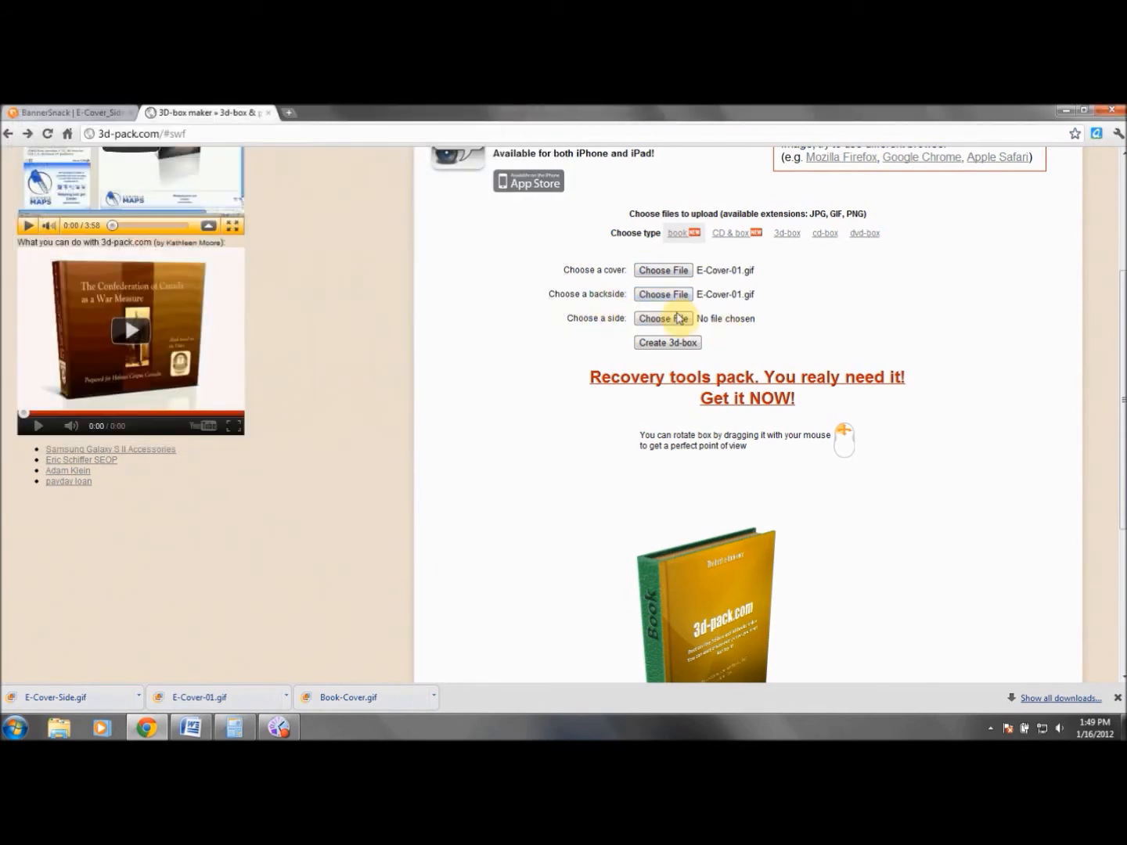
# Choose E-Cover-Side.gif as the side file and select book as the 3D type
pyautogui.click(694, 318)
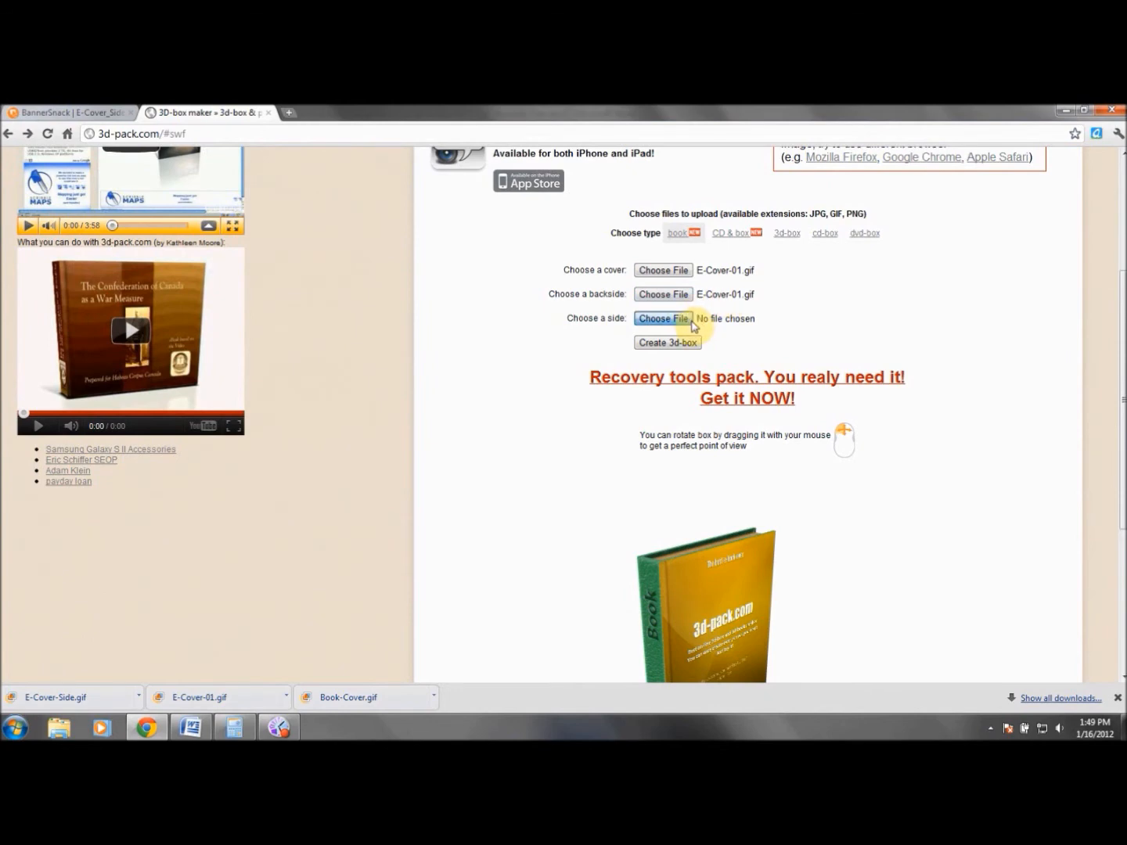
pyautogui.doubleClick(334, 207)
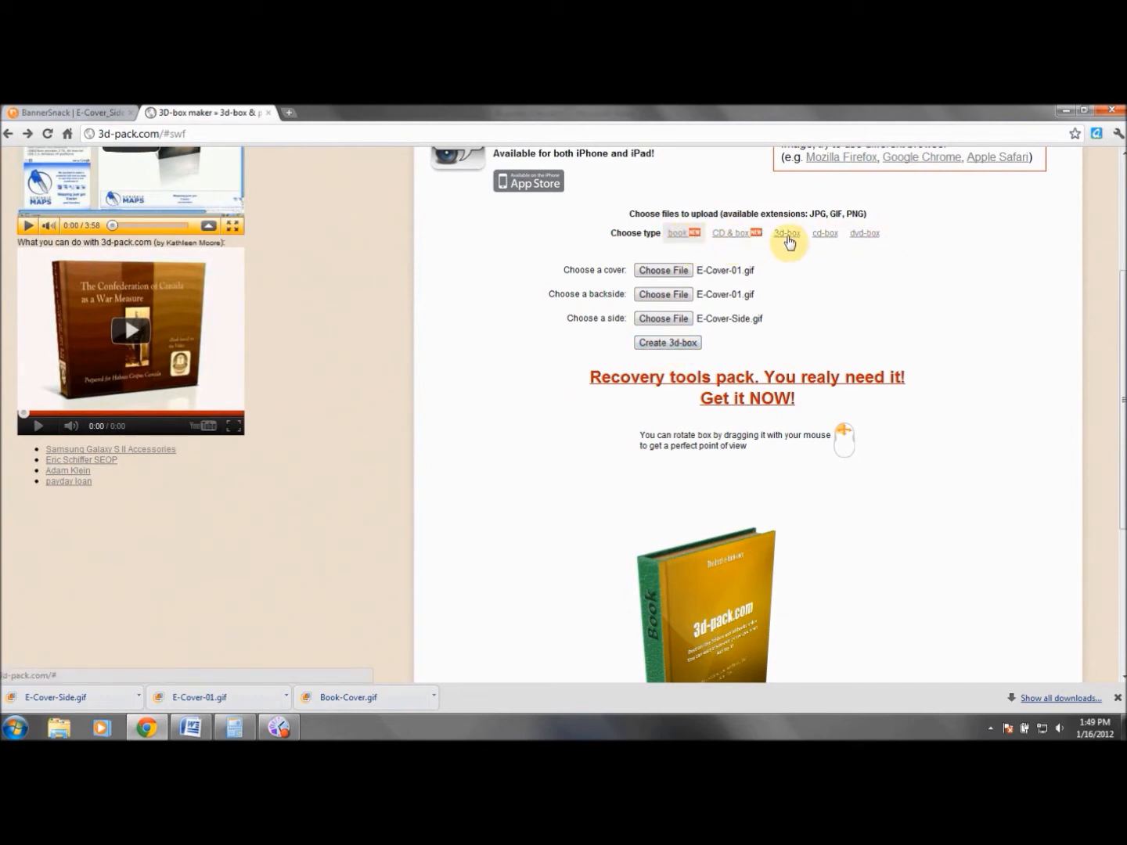
pyautogui.click(681, 235)
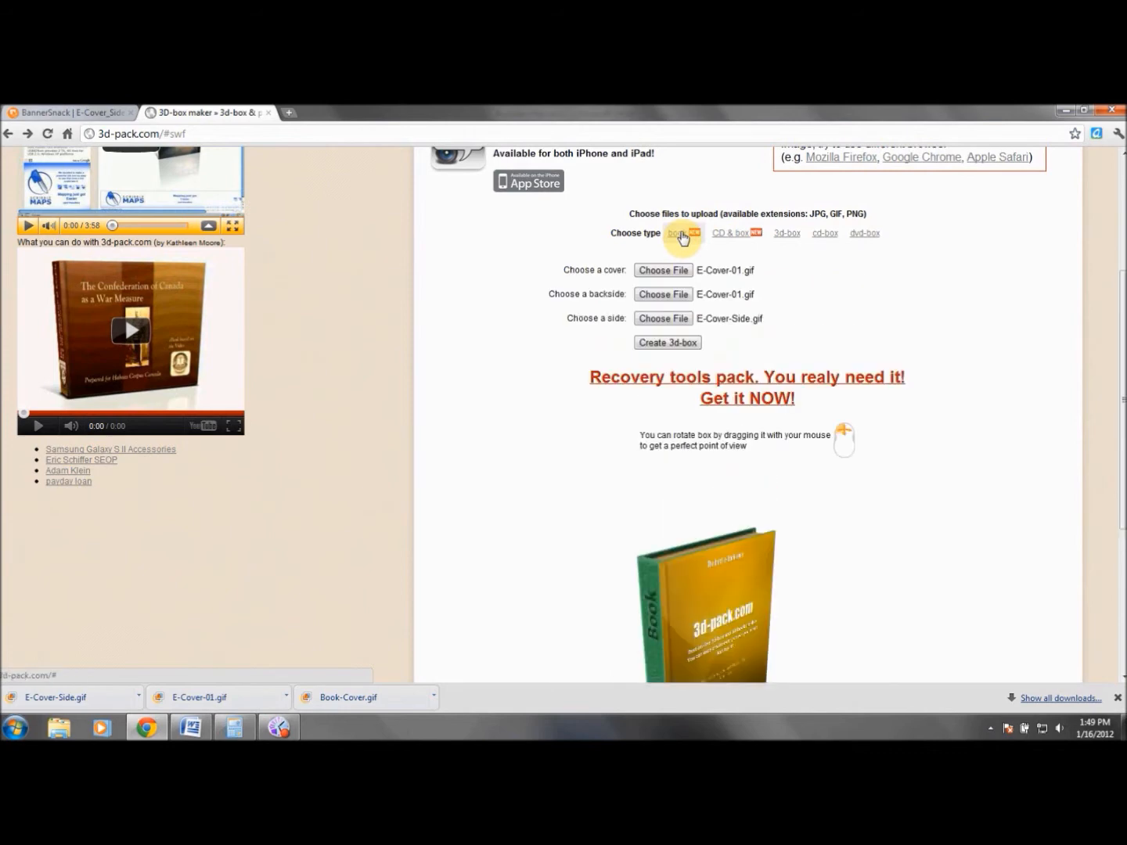
# Create the 3D book from the chosen files and rotate it slightly, keeping the spine on the left and showing more of the front cover
pyautogui.click(685, 344)
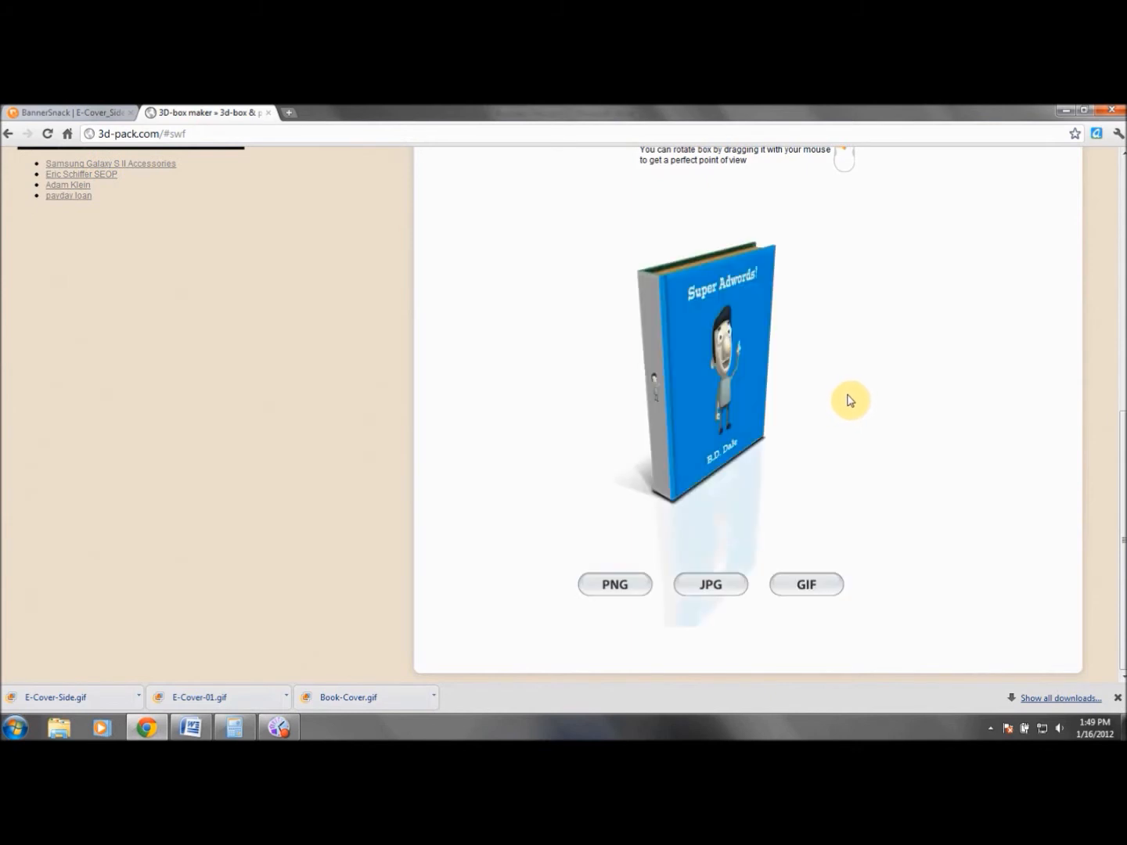
pyautogui.moveTo(1122, 500); pyautogui.dragTo(1120, 461)
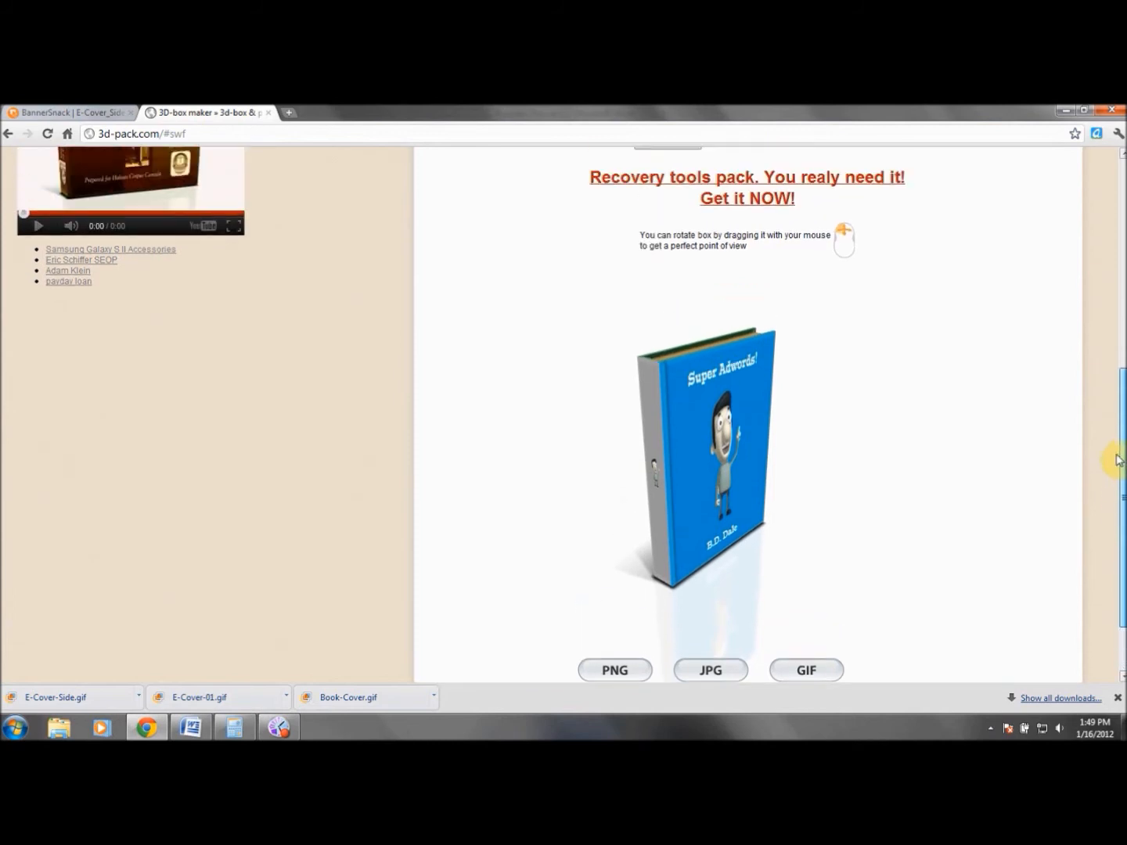
pyautogui.moveTo(764, 419); pyautogui.dragTo(725, 392)
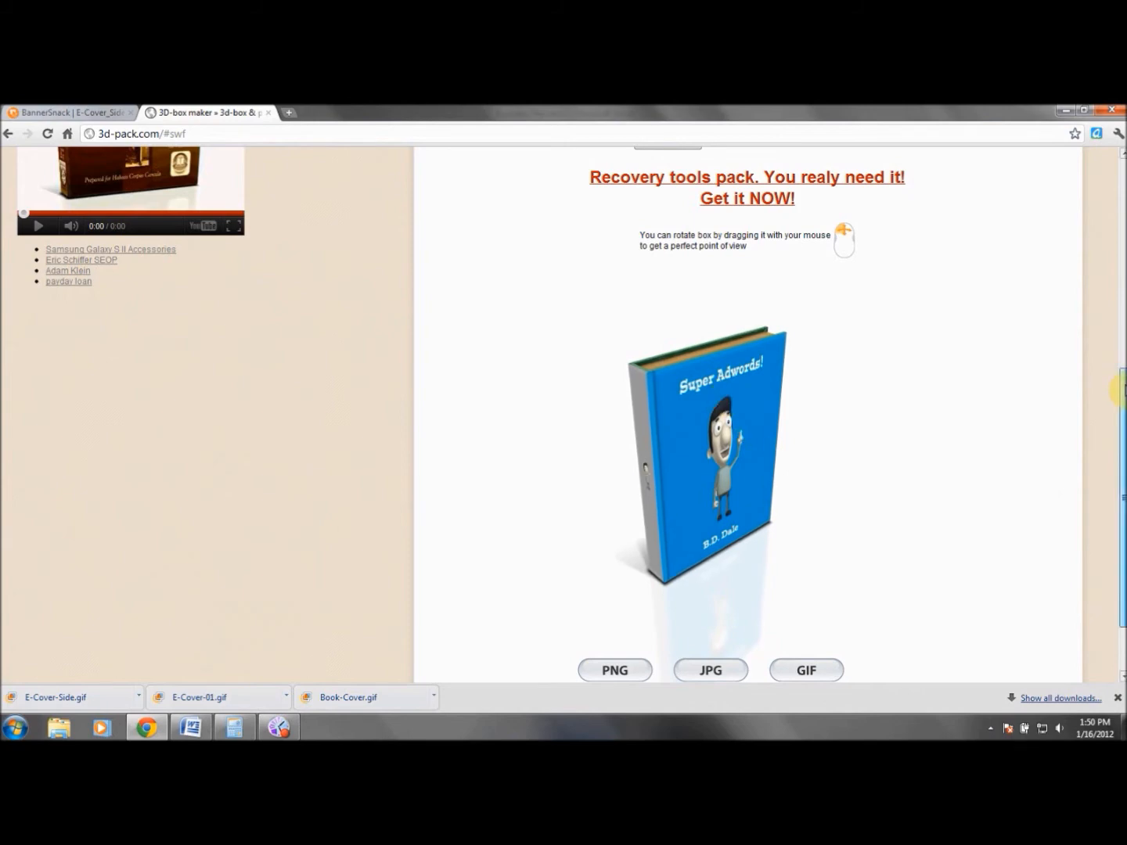
pyautogui.scroll(3, 1121, 390)
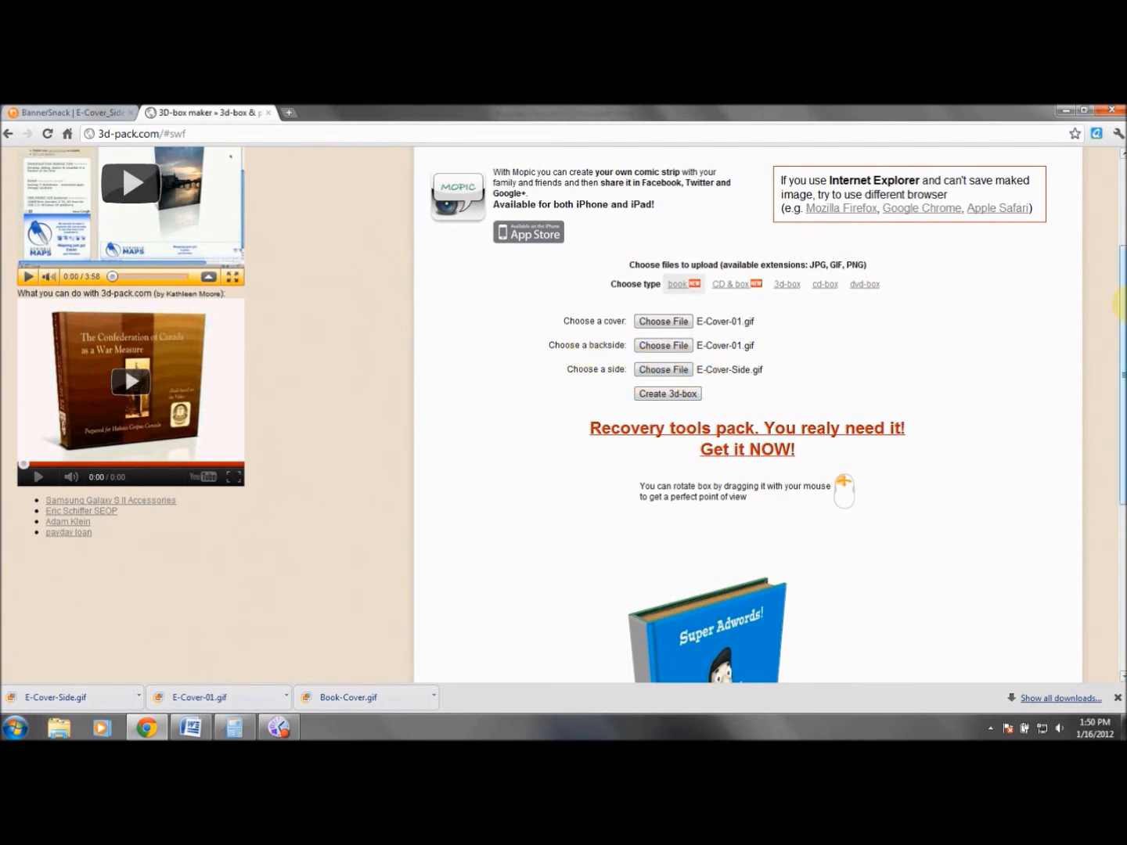
pyautogui.moveTo(1122, 324); pyautogui.dragTo(1121, 471)
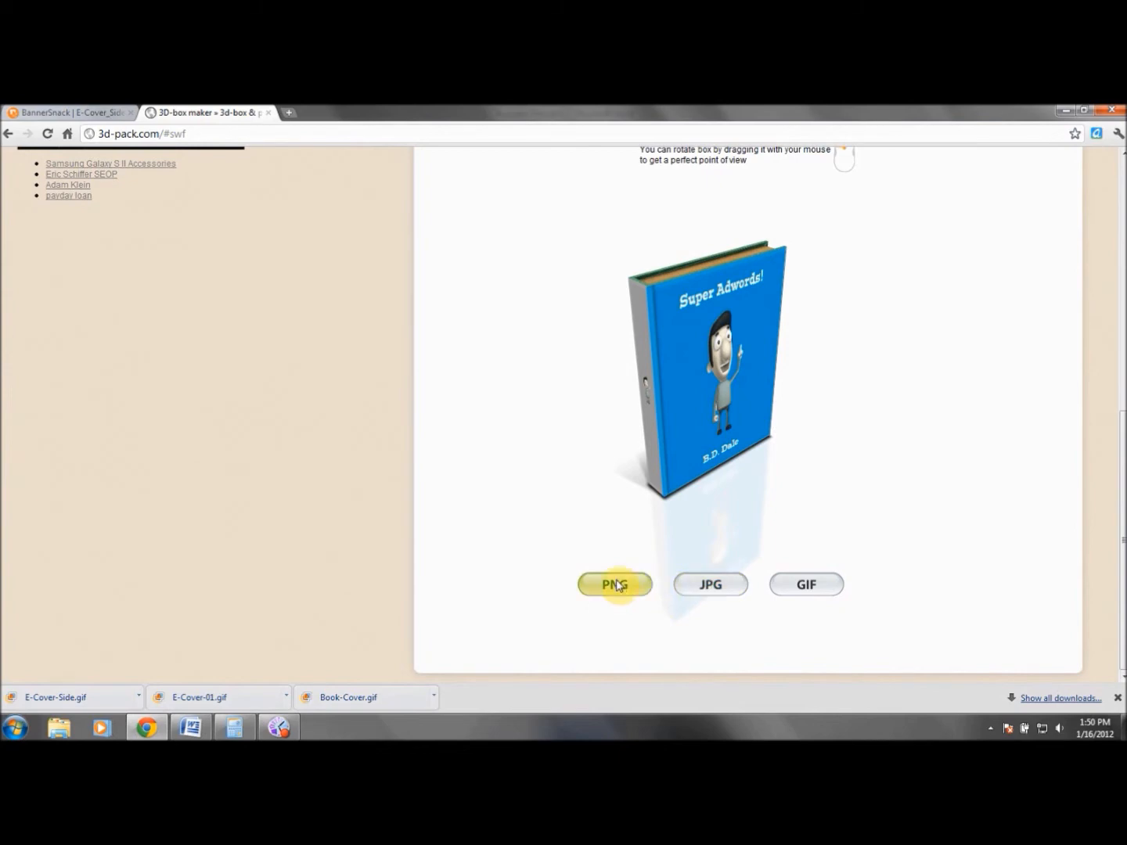
# Export the book view as a JPG image and save it in the Downloads folder as E-Cover_Left_Facing
pyautogui.click(735, 609)
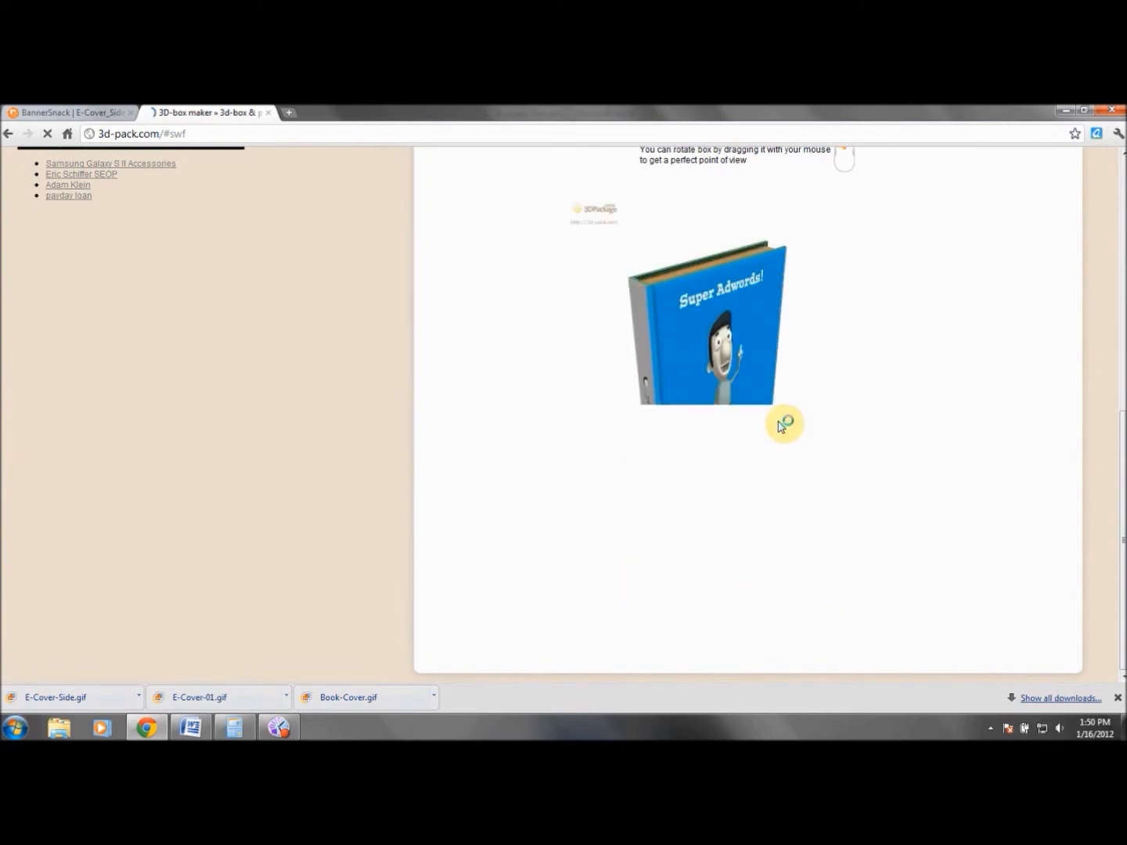
pyautogui.rightClick(723, 316)
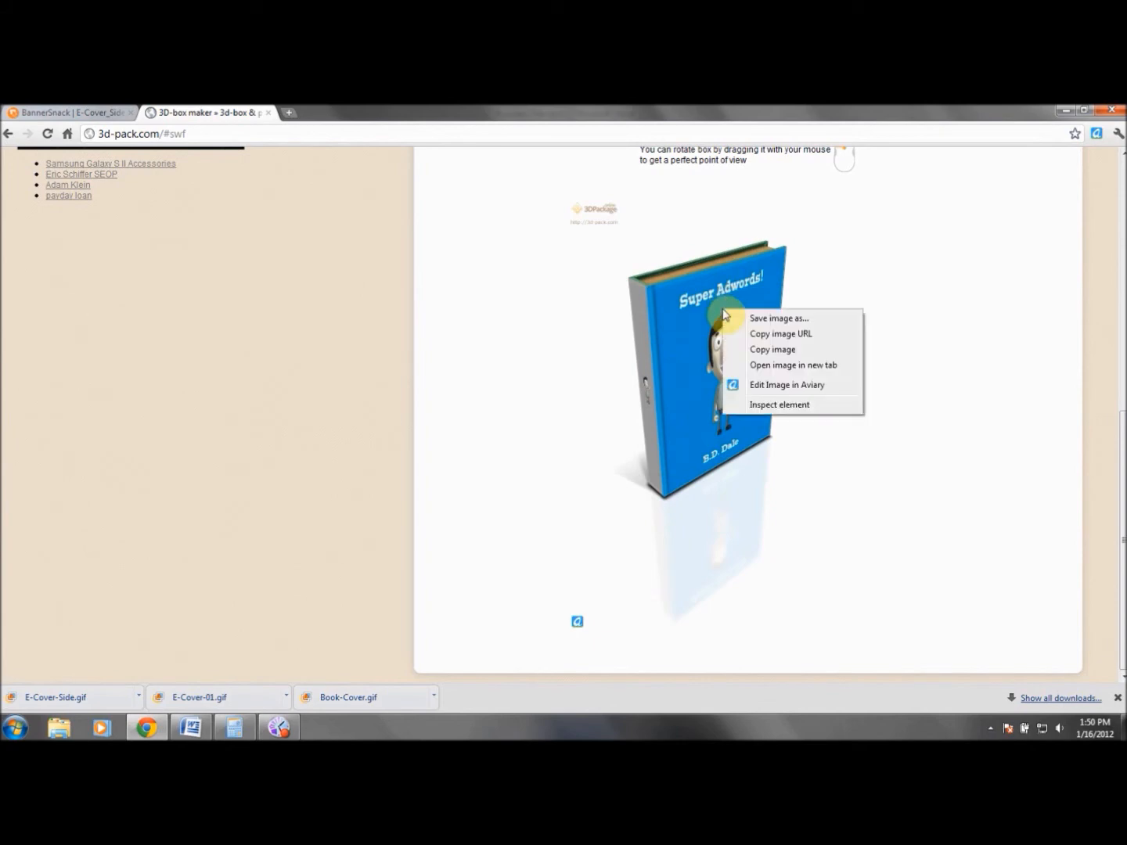
pyautogui.click(778, 318)
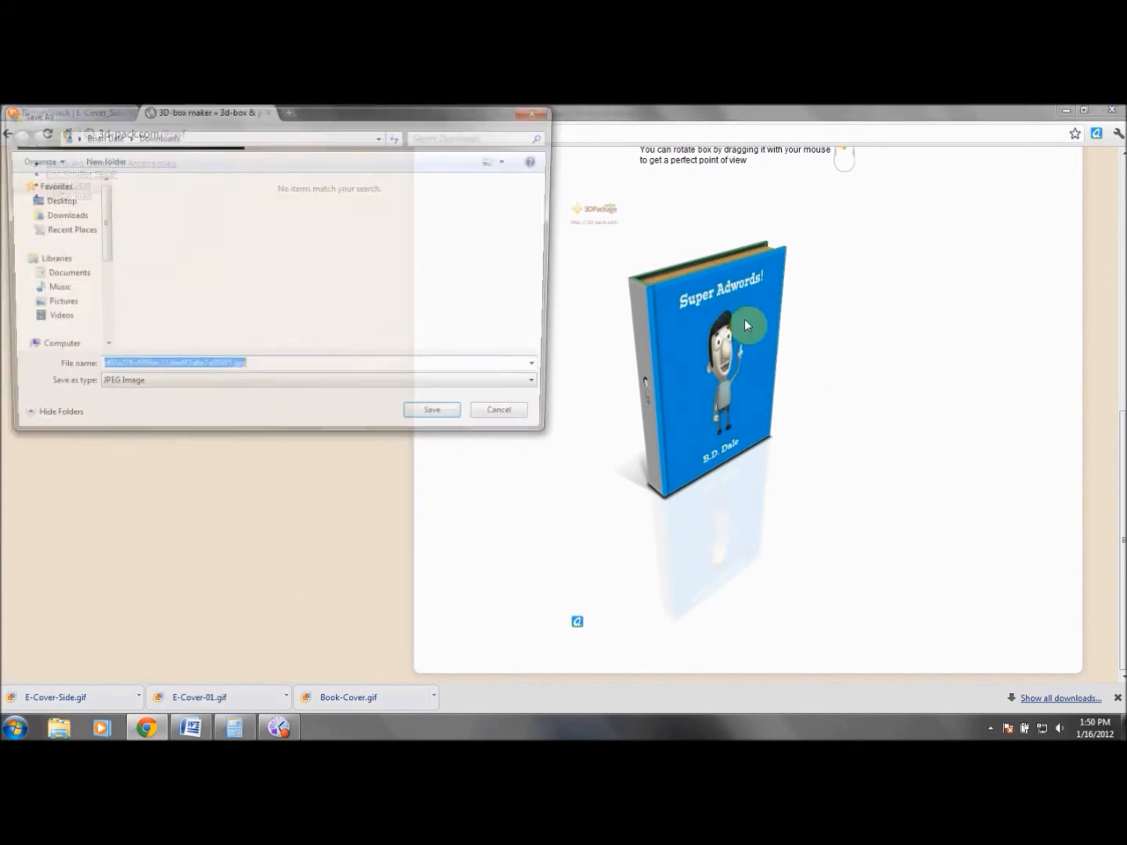
pyautogui.click(62, 215)
pyautogui.doubleClick(243, 370)
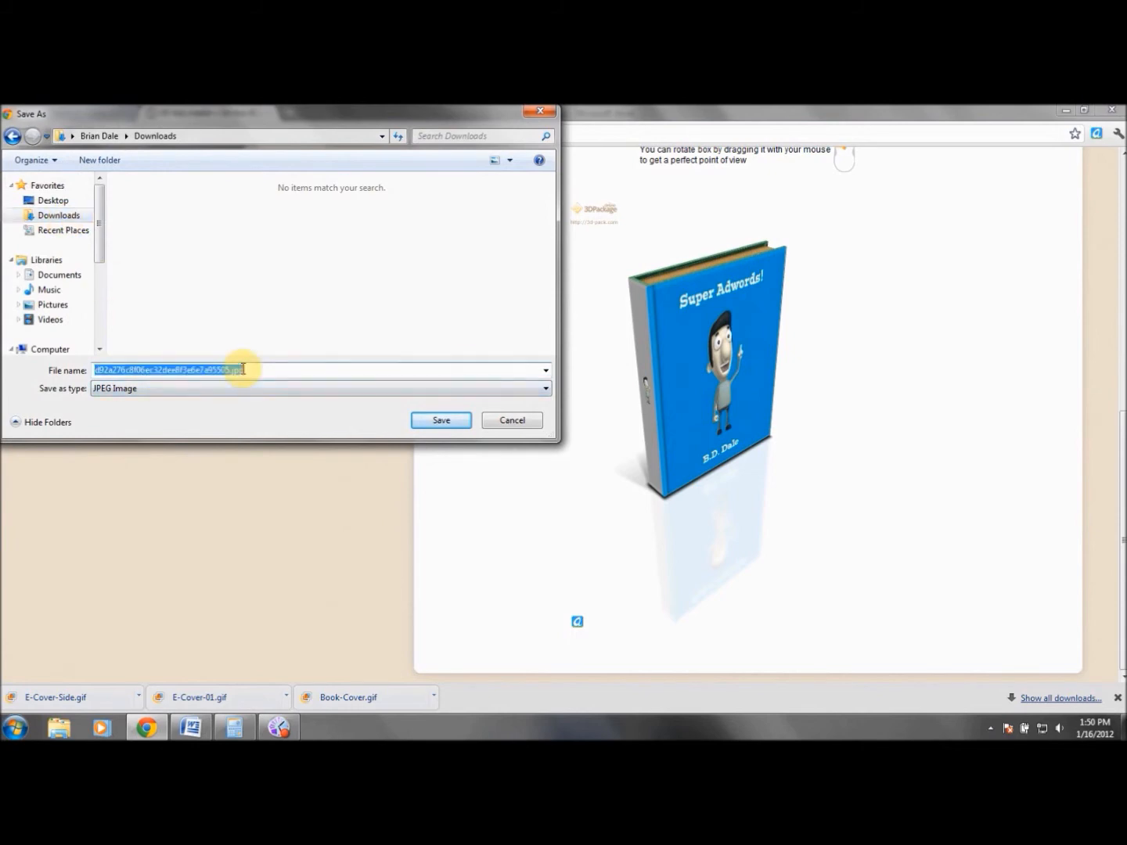
pyautogui.press('BackSpace')
pyautogui.write('E-')
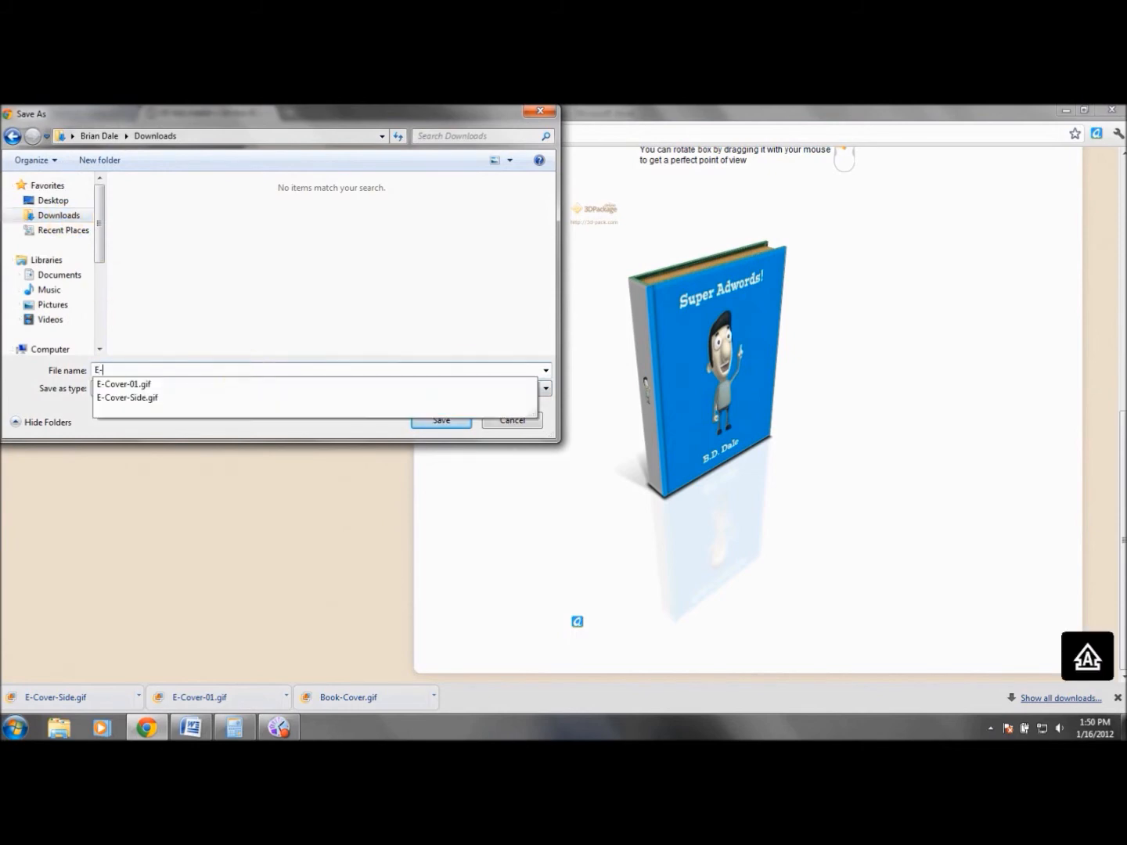
pyautogui.write('Cover_')
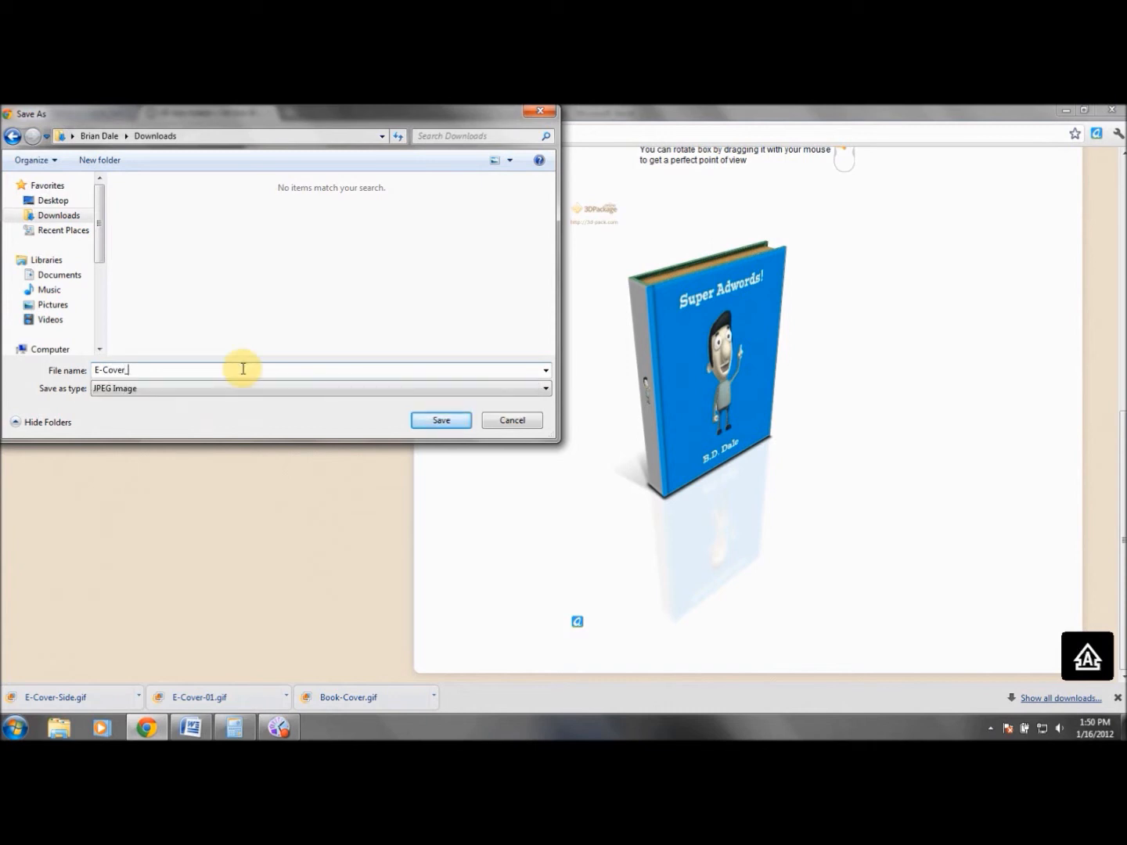
pyautogui.write('Left_Facing')
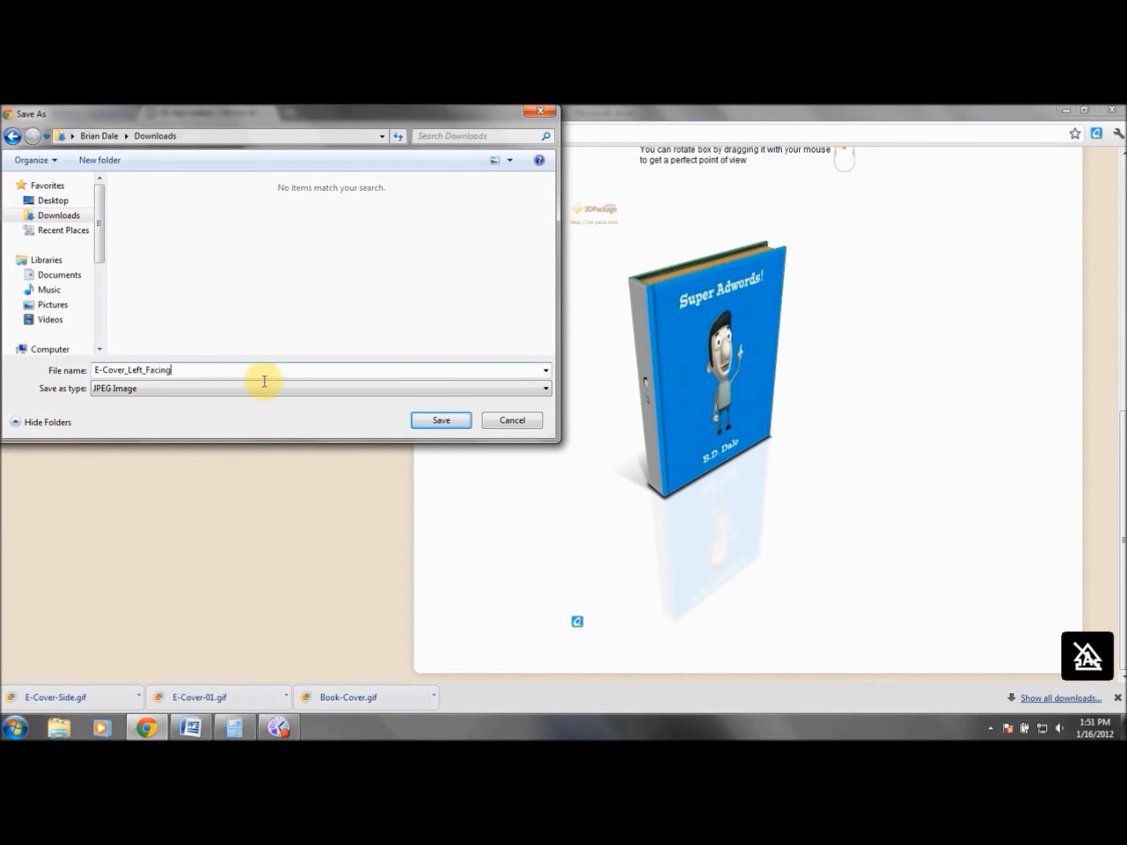
pyautogui.click(447, 421)
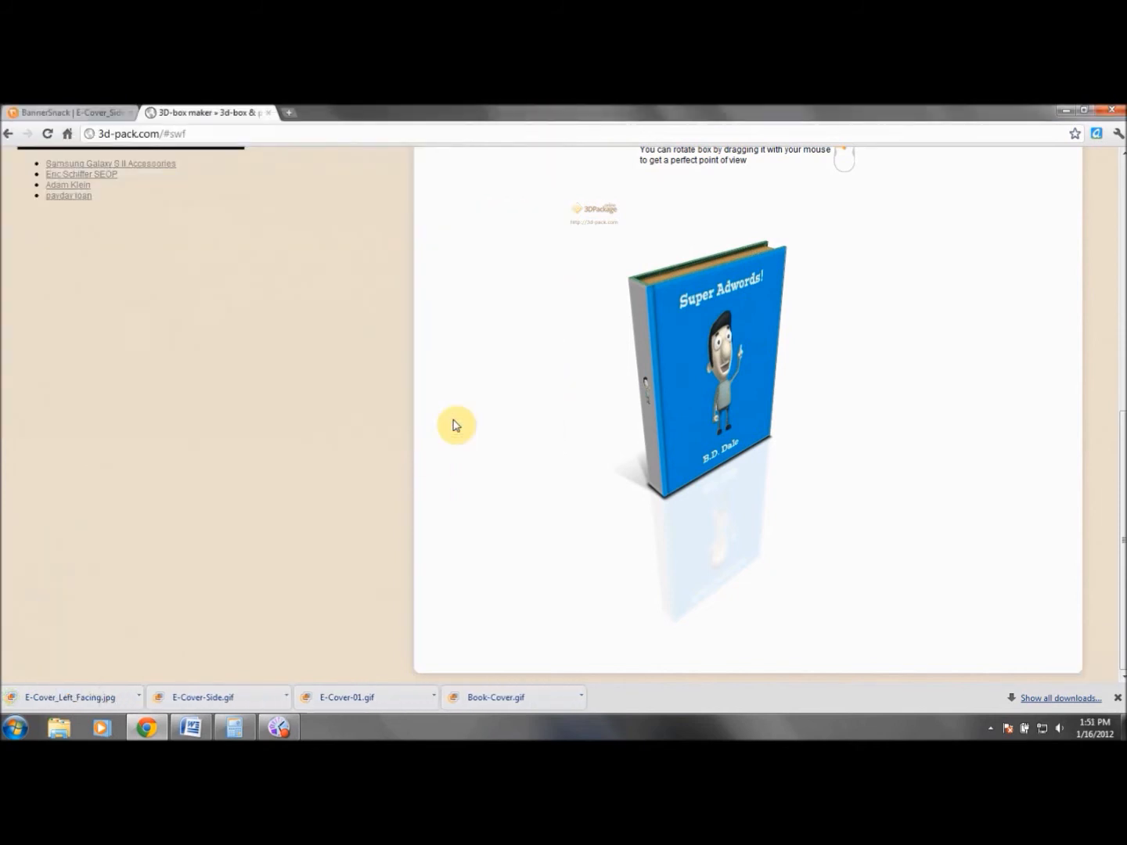
# Go back from the exported image and create the 3D book again from the same cover, backside and side files
pyautogui.click(9, 138)
pyautogui.moveTo(1121, 468); pyautogui.dragTo(1122, 394)
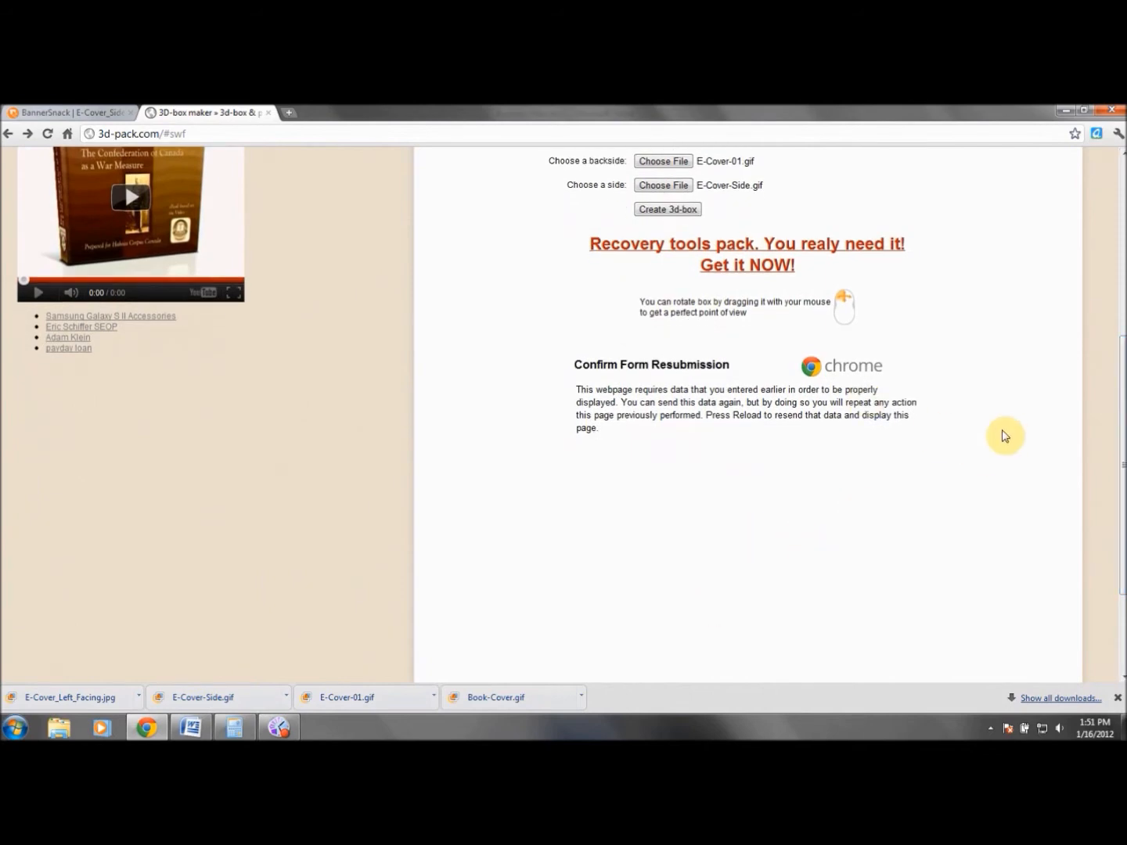
pyautogui.click(666, 211)
pyautogui.scroll(-2, 833, 315)
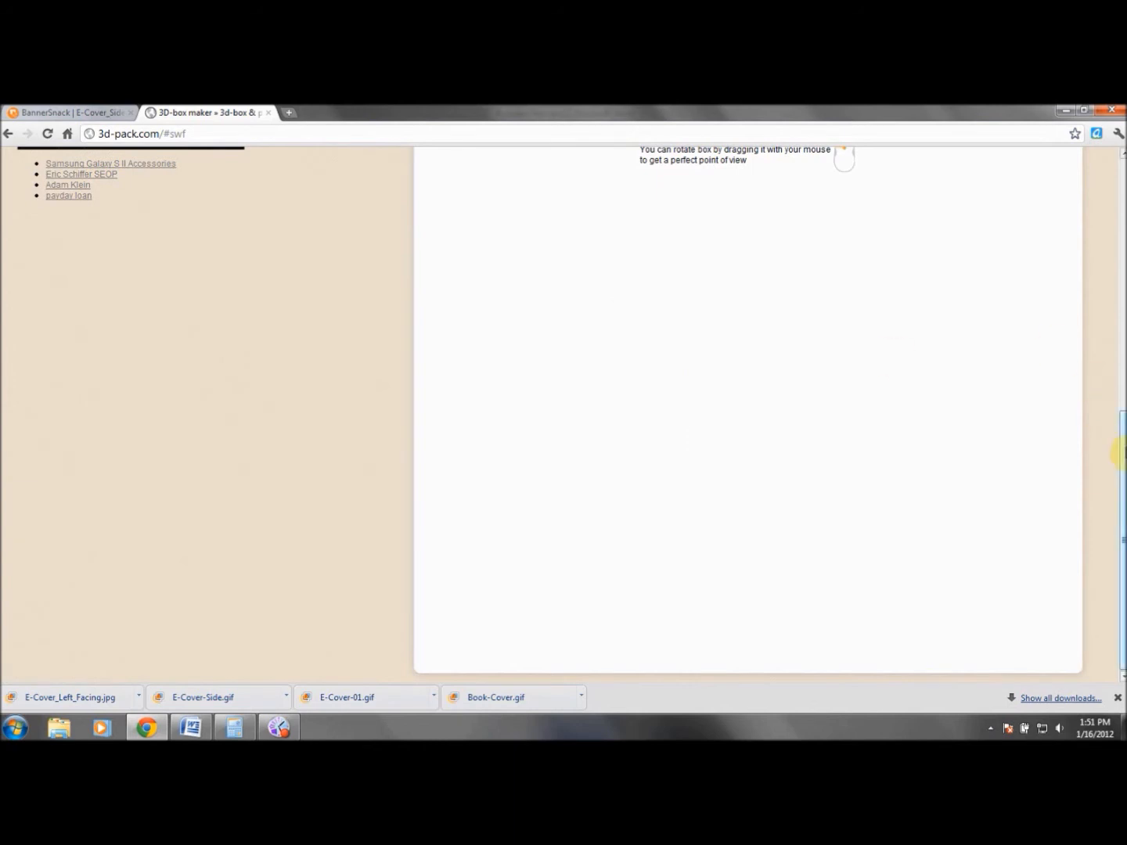
pyautogui.scroll(1, 1121, 416)
pyautogui.moveTo(1121, 416); pyautogui.dragTo(1121, 428)
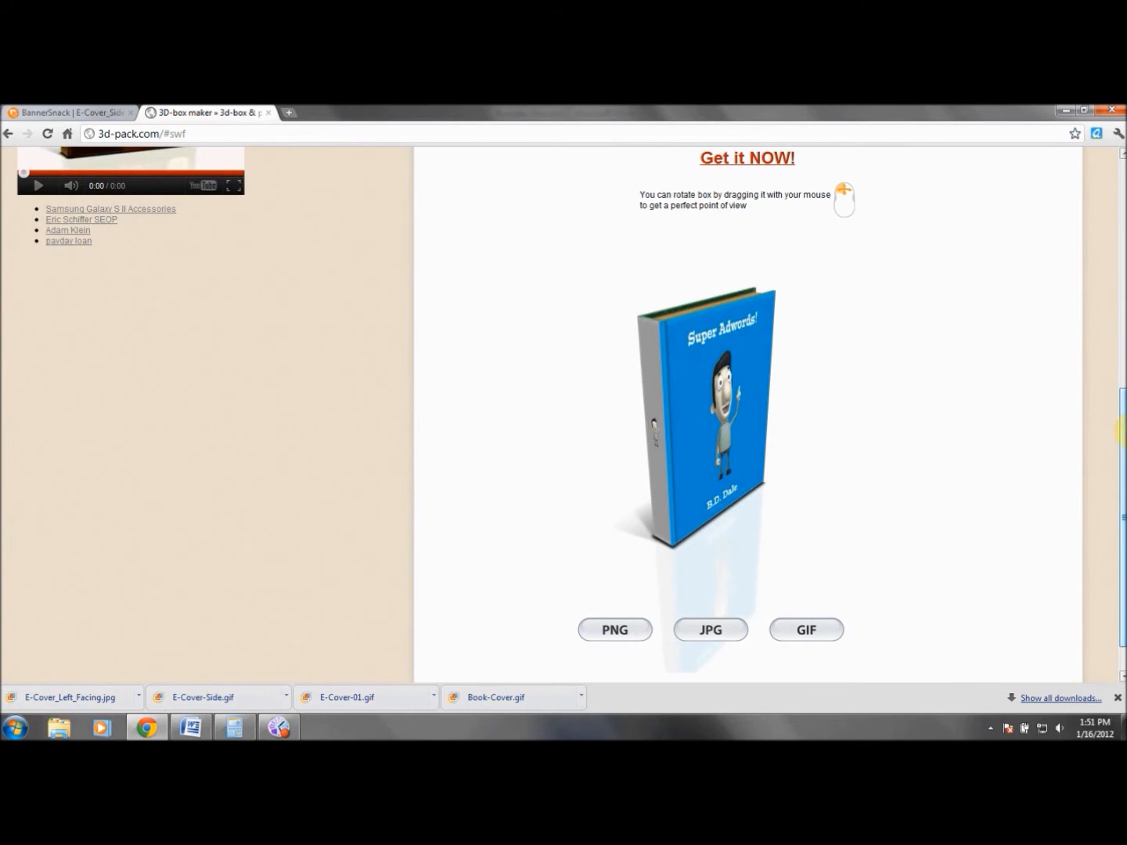
pyautogui.moveTo(1121, 434); pyautogui.dragTo(1121, 399)
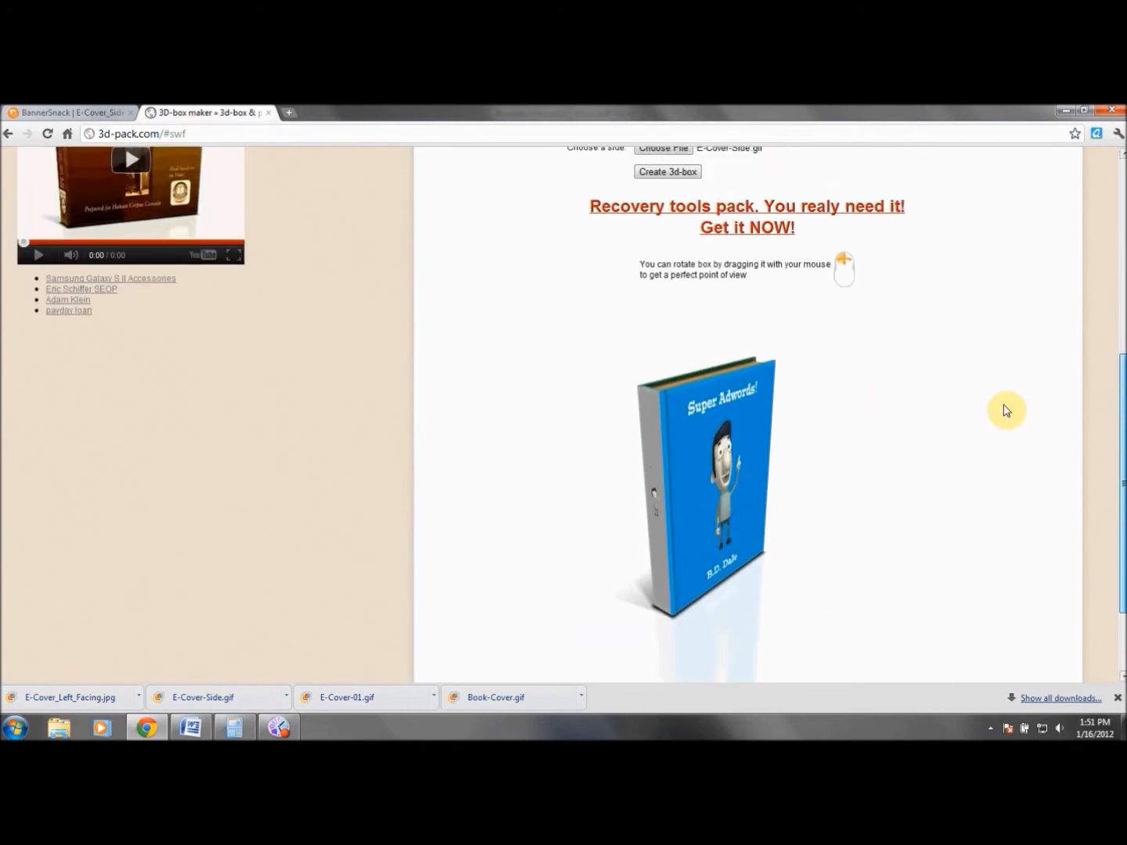
# Rotate the 3D book the other way until its page edges show on the right side of the cover
pyautogui.moveTo(742, 431); pyautogui.dragTo(709, 417)
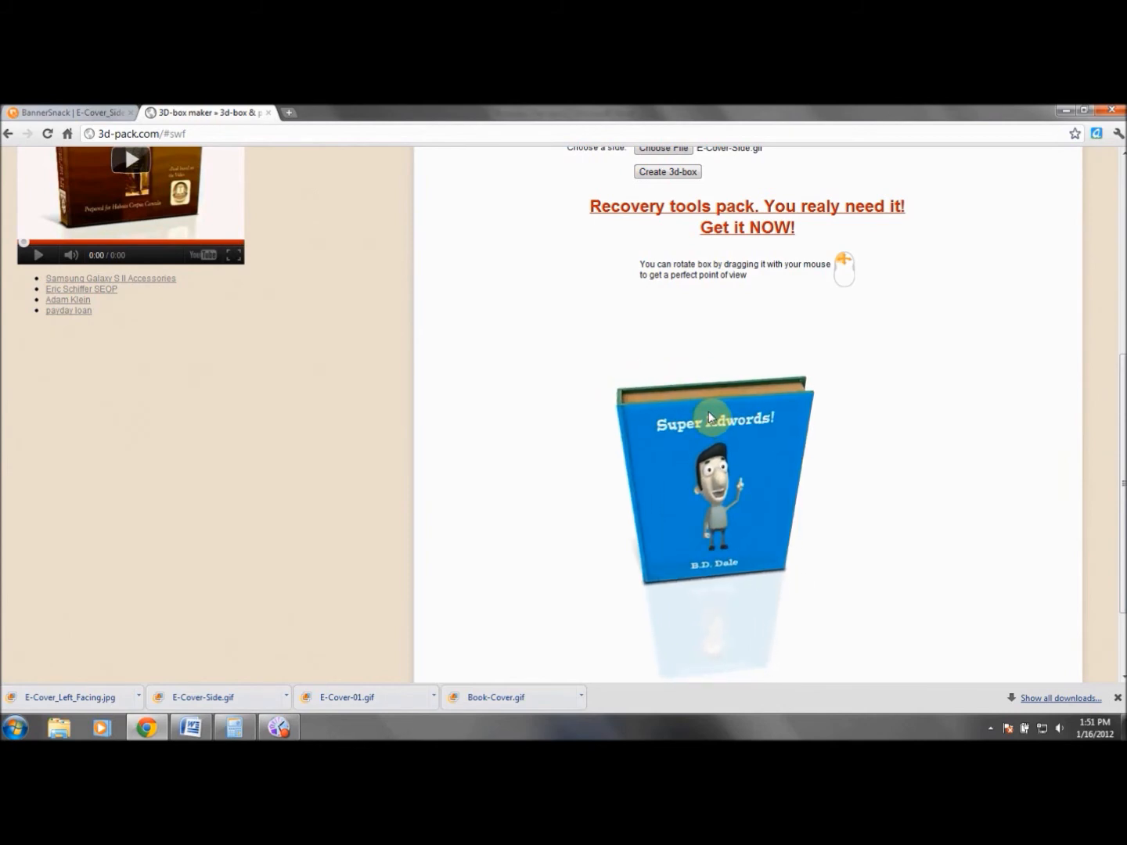
pyautogui.moveTo(709, 416); pyautogui.dragTo(640, 399)
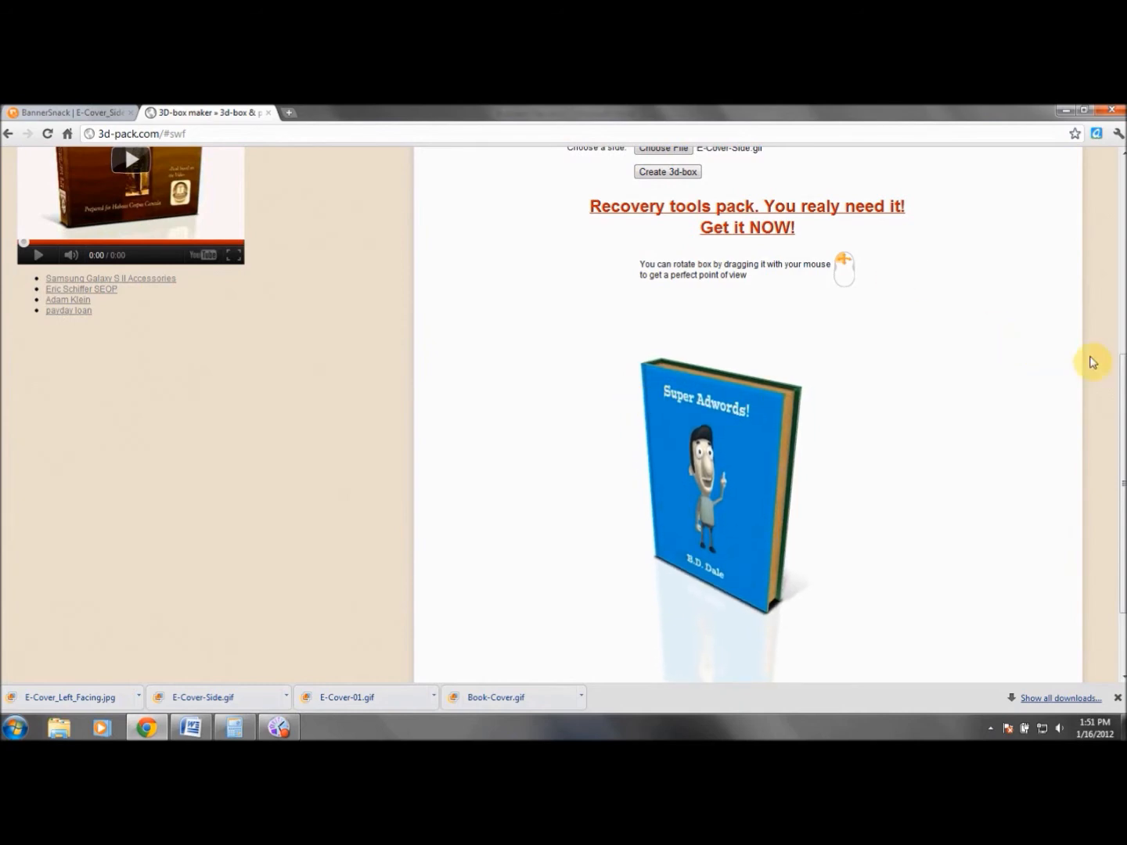
pyautogui.moveTo(1121, 404); pyautogui.dragTo(1121, 470)
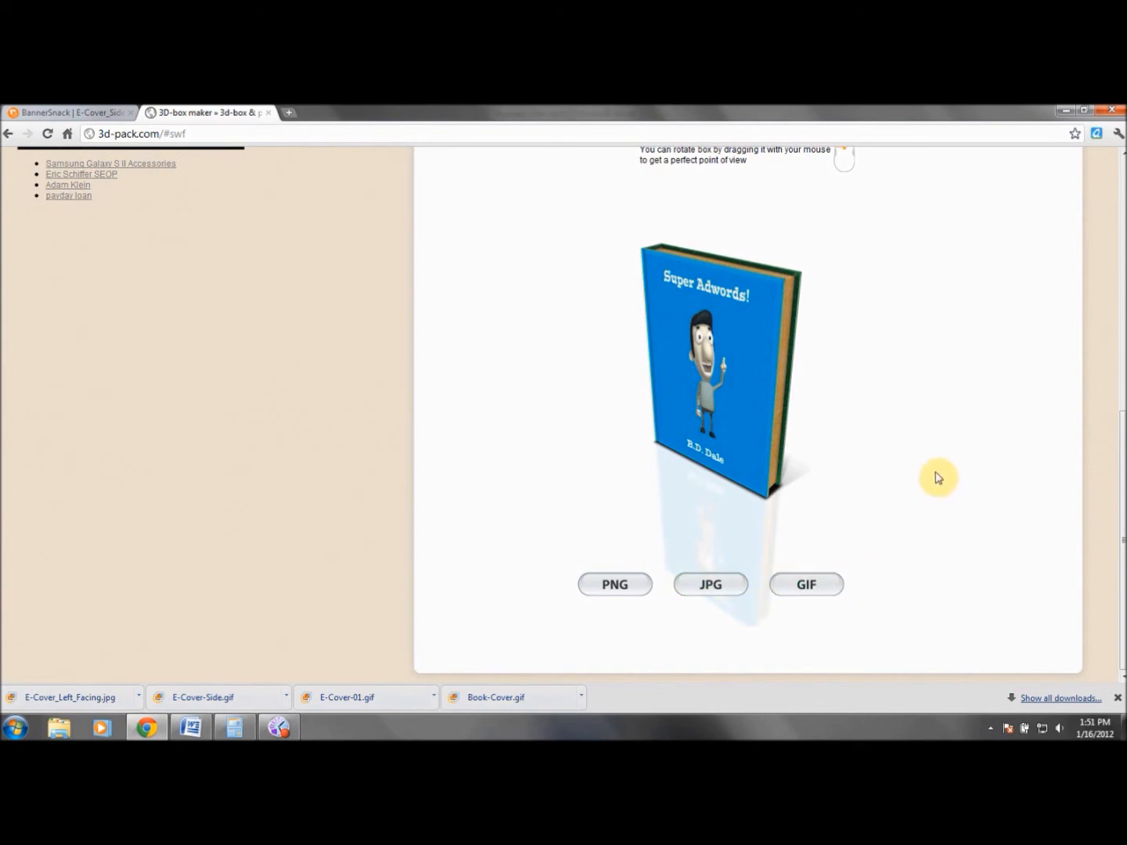
# Export the rotated book view as a JPG image and save it in the Downloads folder as E-Cover_Right_Facing
pyautogui.rightClick(751, 337)
pyautogui.click(784, 340)
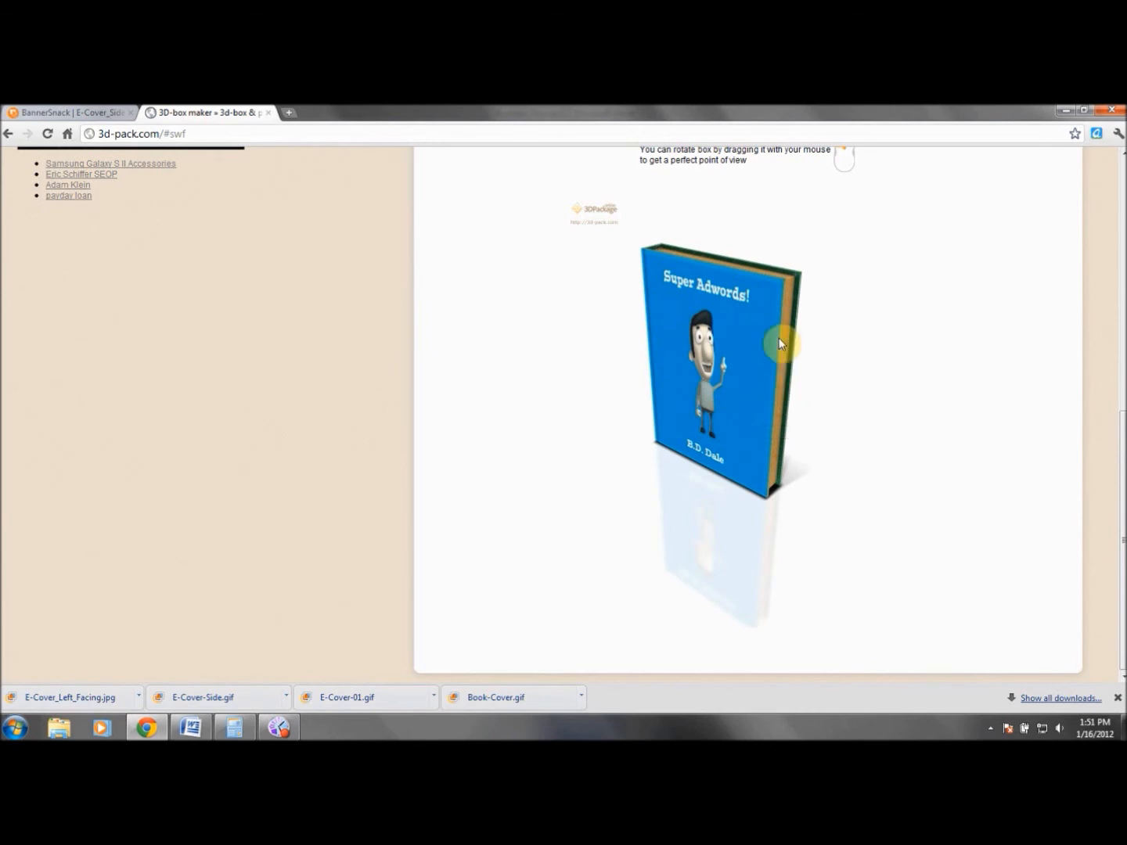
pyautogui.press('BackSpace')
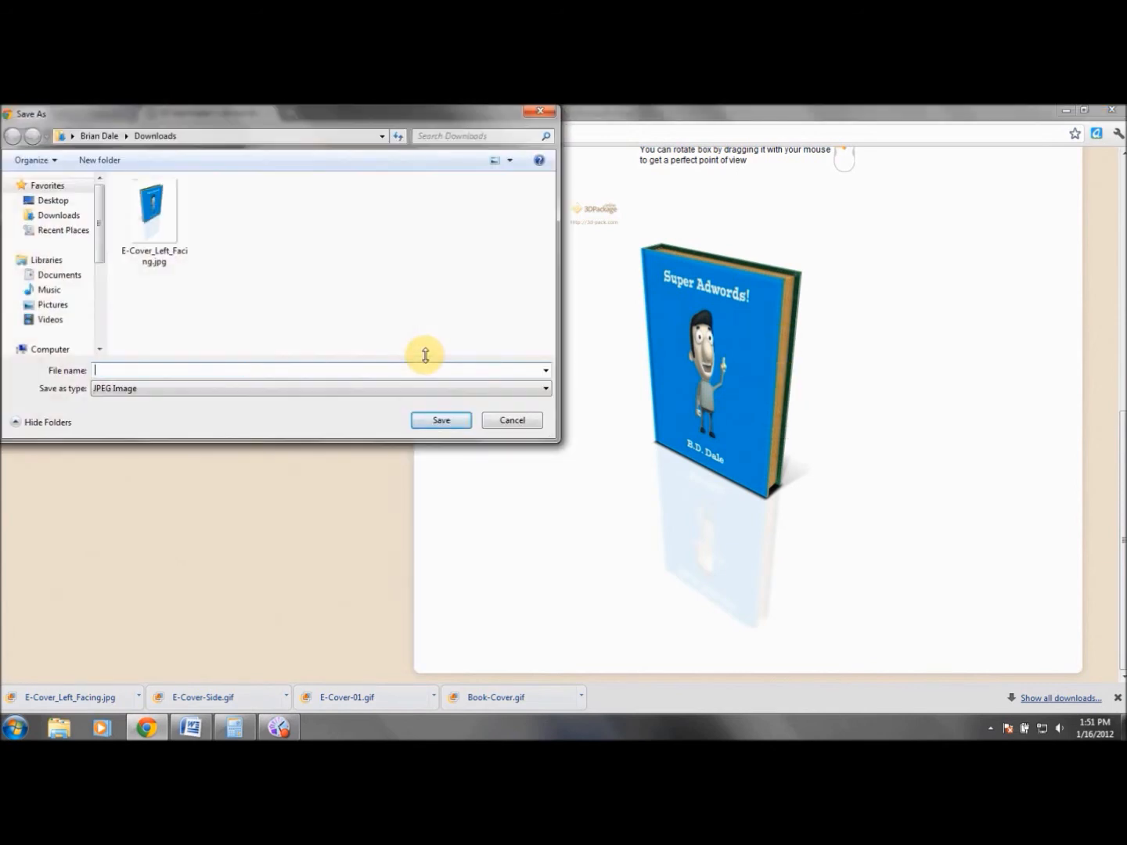
pyautogui.write('E-')
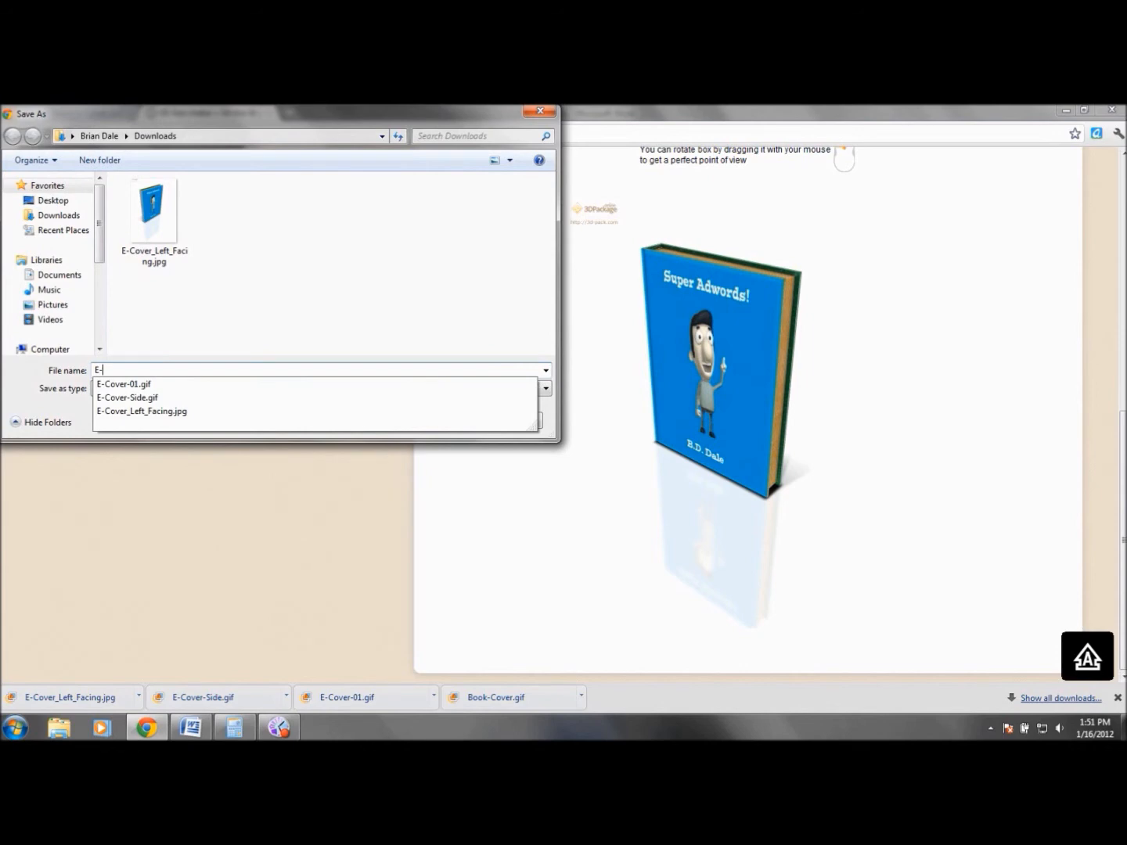
pyautogui.write('Cover_')
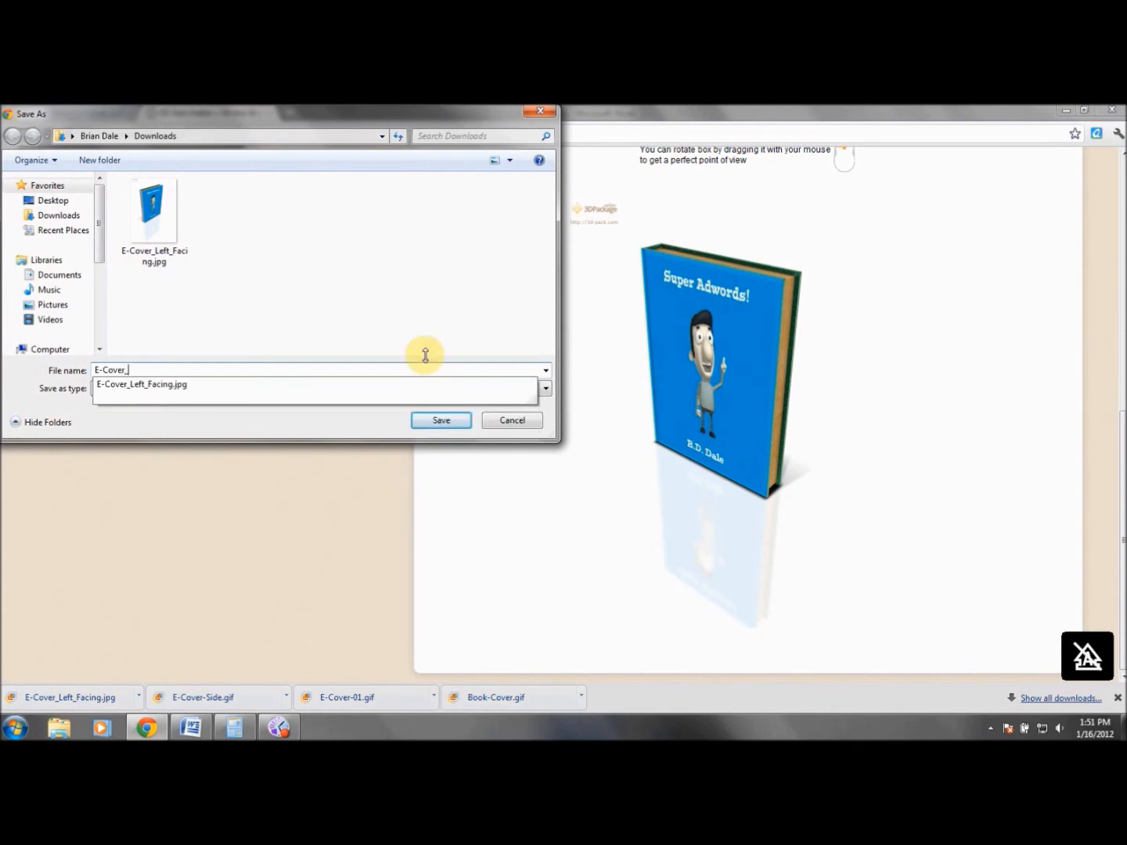
pyautogui.write('Right_Facing')
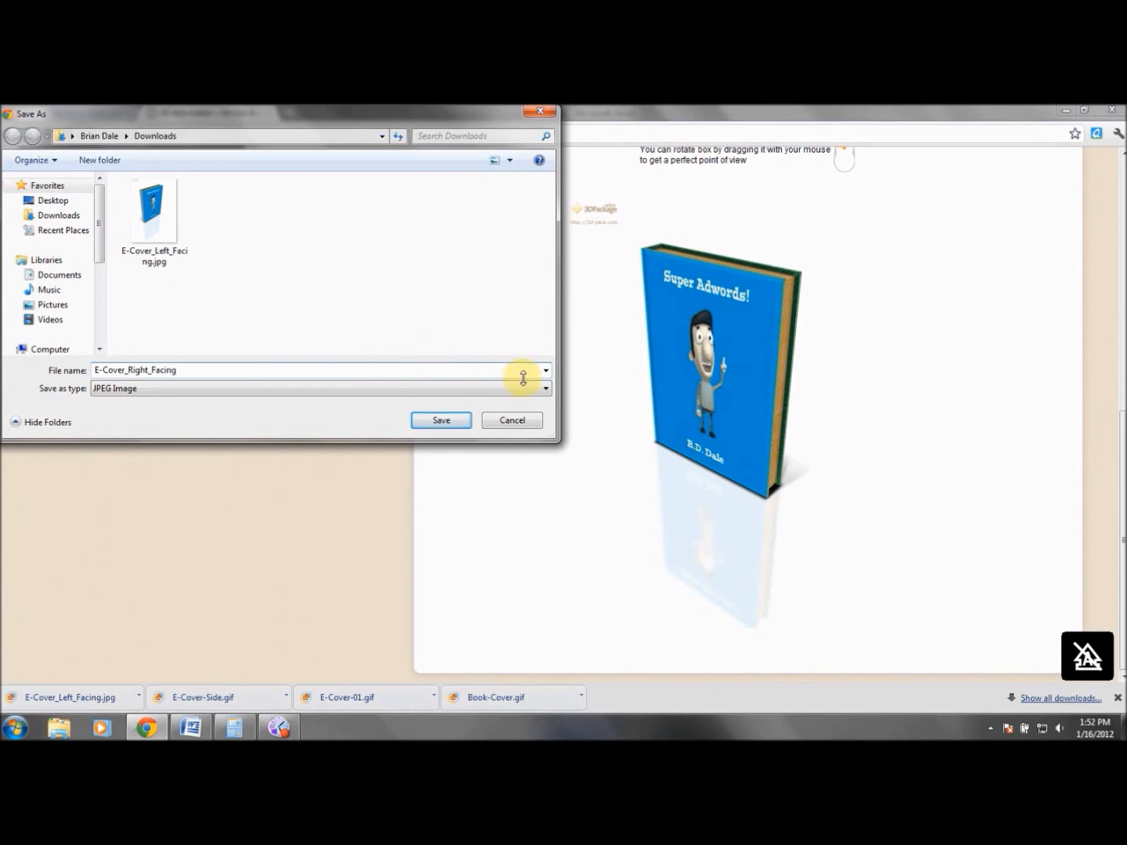
pyautogui.click(437, 426)
# Go back from the right-facing image and generate the 3D book once more with the same three files
pyautogui.click(6, 133)
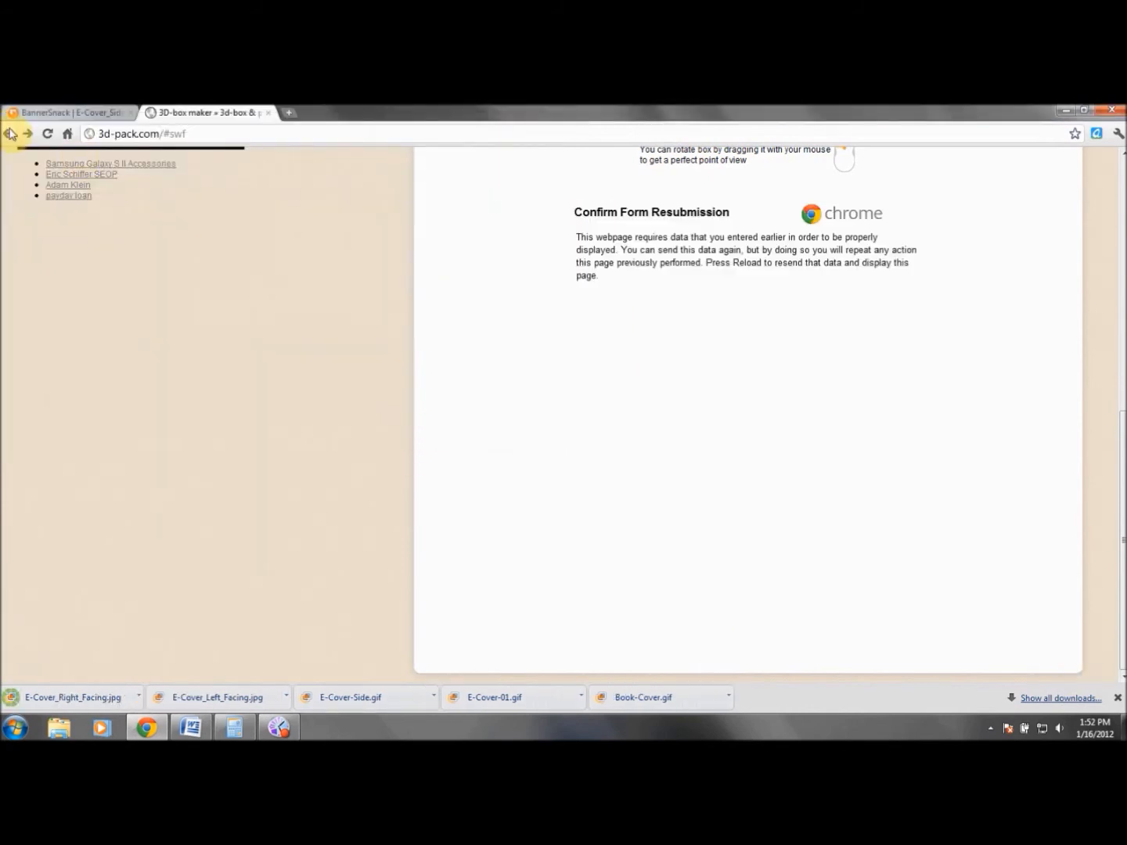
pyautogui.moveTo(1123, 415); pyautogui.dragTo(1123, 274)
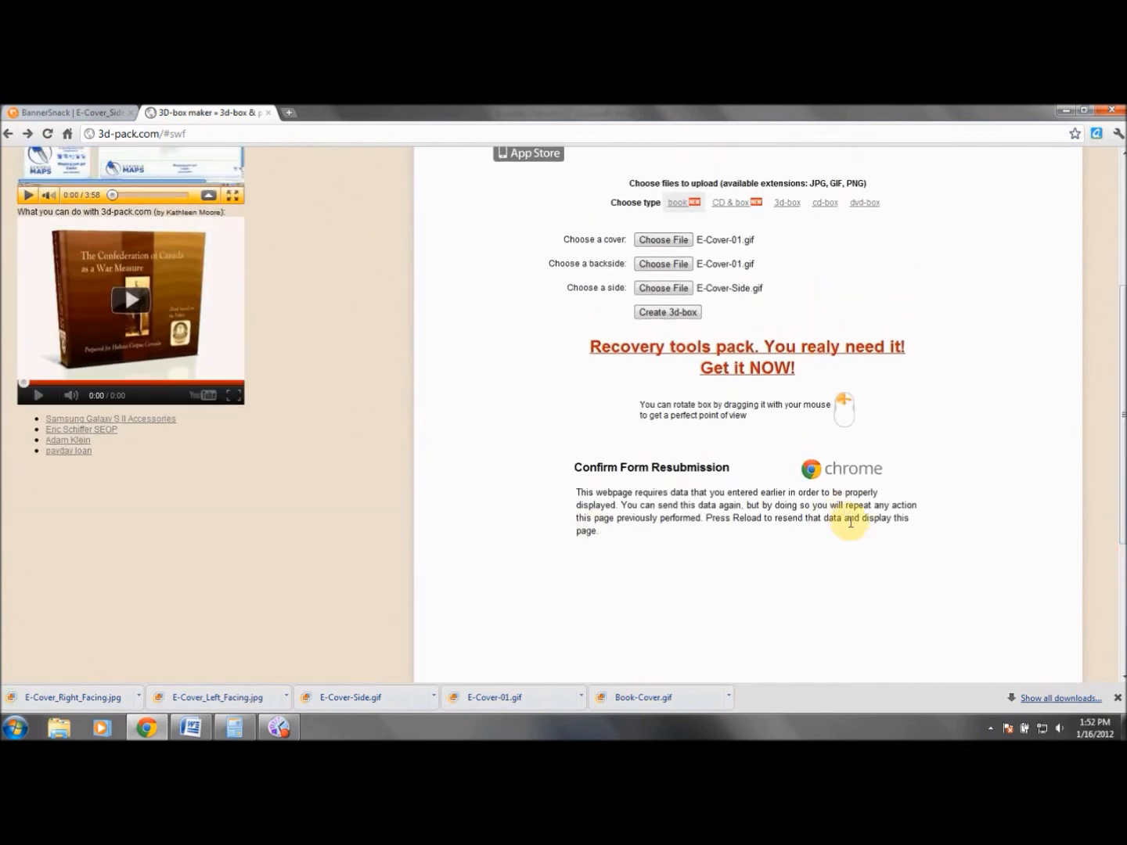
pyautogui.click(681, 313)
pyautogui.scroll(-3, 688, 313)
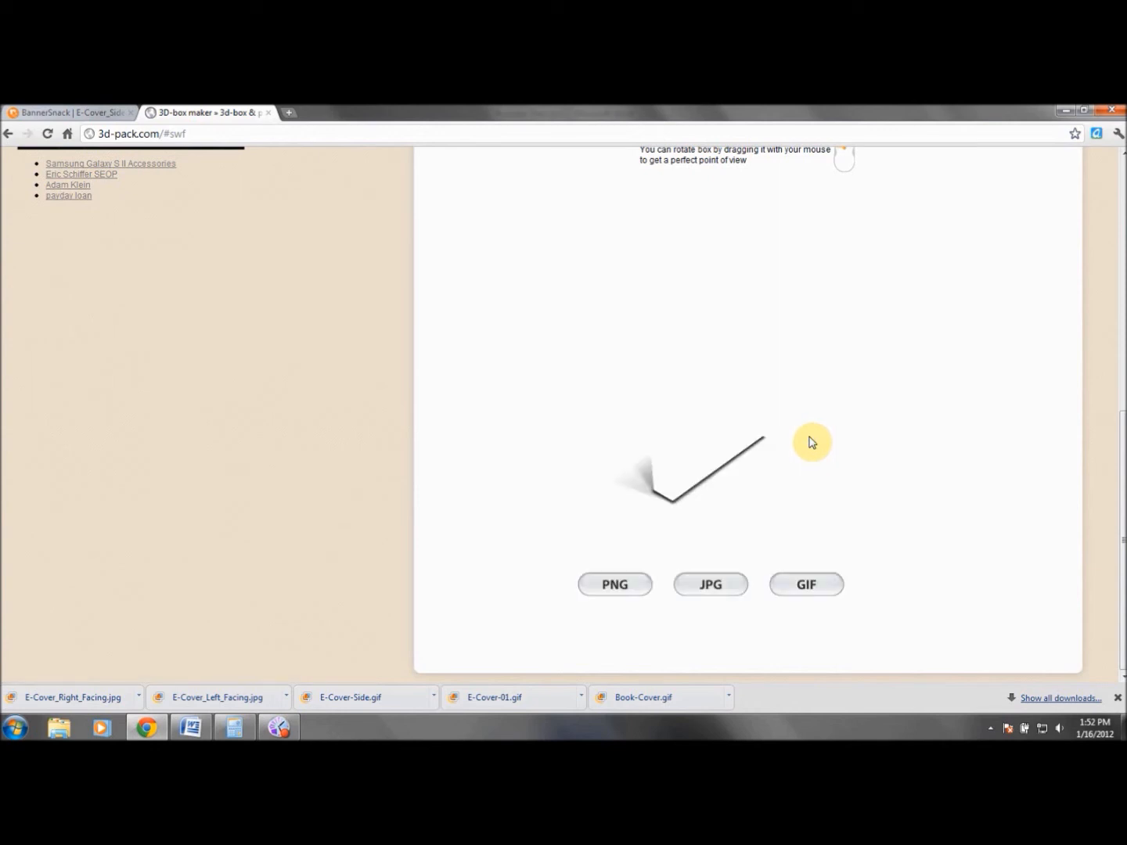
# Tilt the 3D book to a view from below, showing the bottom page edges with the spine on the left
pyautogui.moveTo(767, 418); pyautogui.dragTo(752, 322)
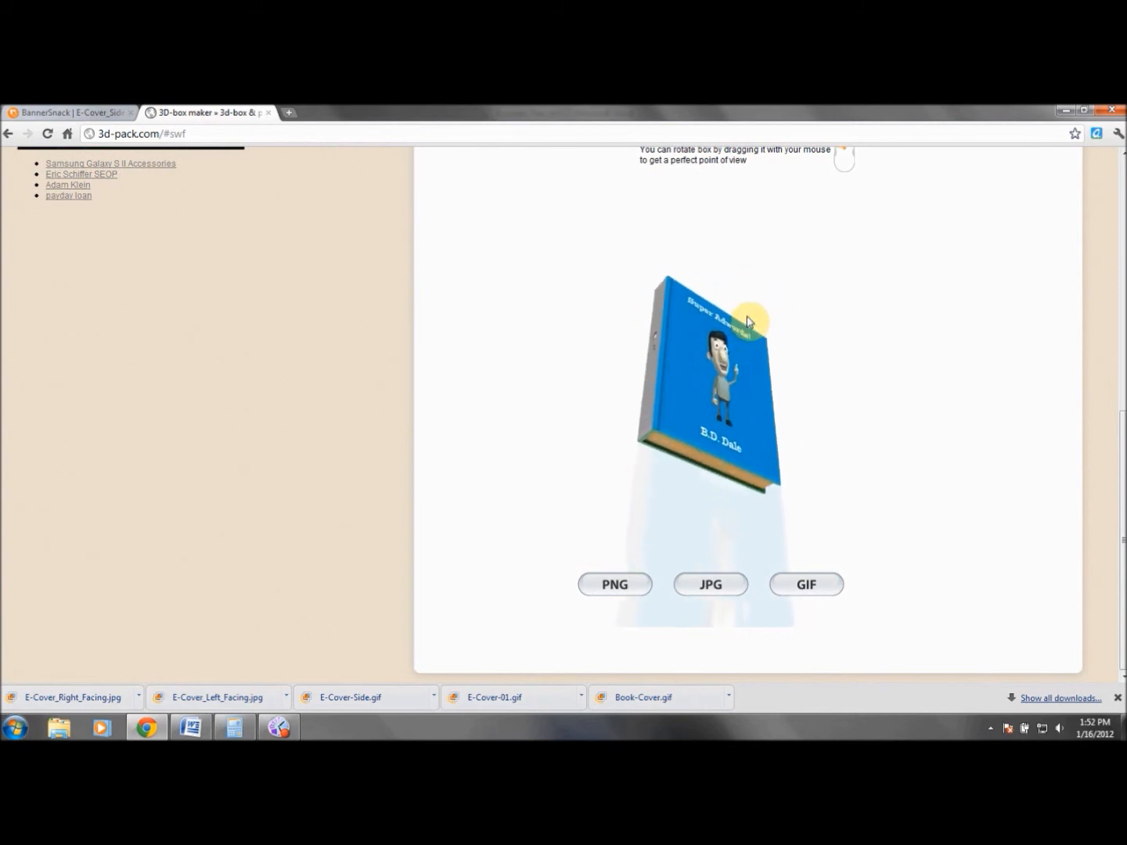
pyautogui.moveTo(742, 377)
pyautogui.mouseDown()
pyautogui.moveTo(688, 343)
pyautogui.moveTo(740, 381)
pyautogui.mouseUp()
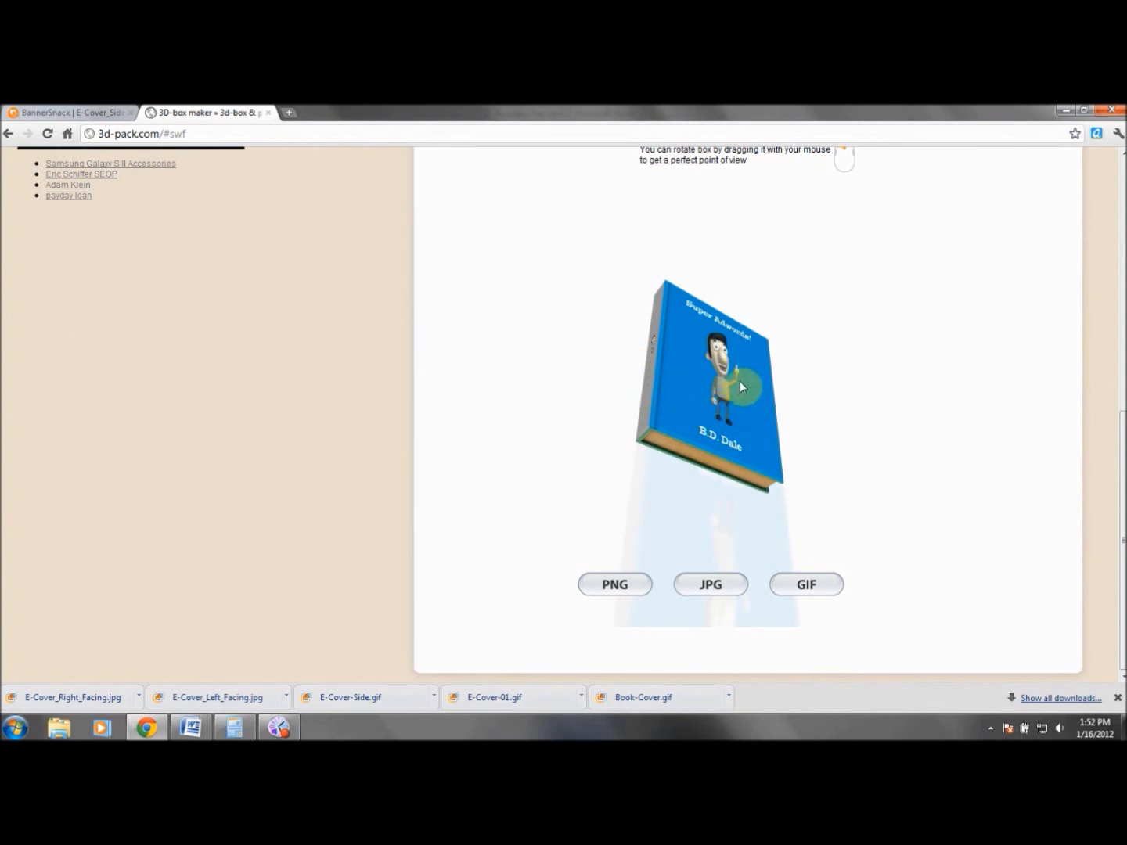
pyautogui.moveTo(663, 327); pyautogui.dragTo(715, 330)
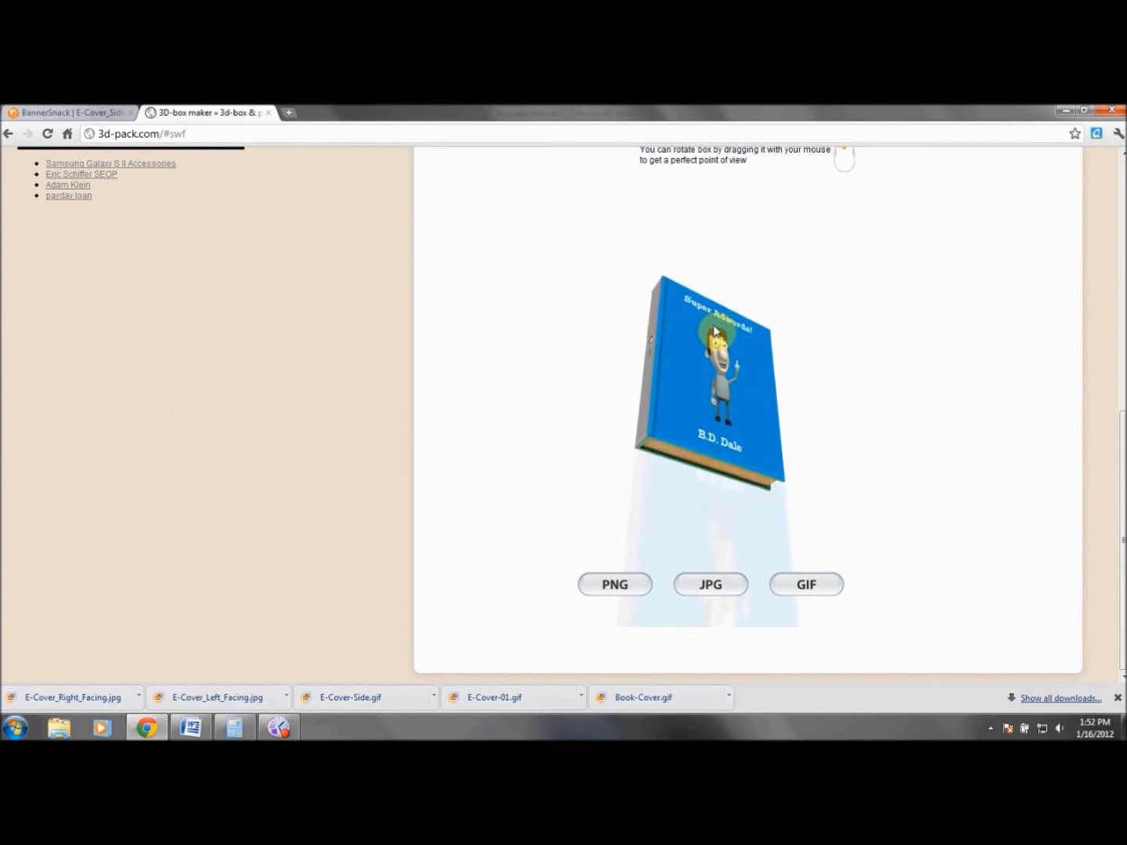
pyautogui.moveTo(754, 393); pyautogui.dragTo(750, 420)
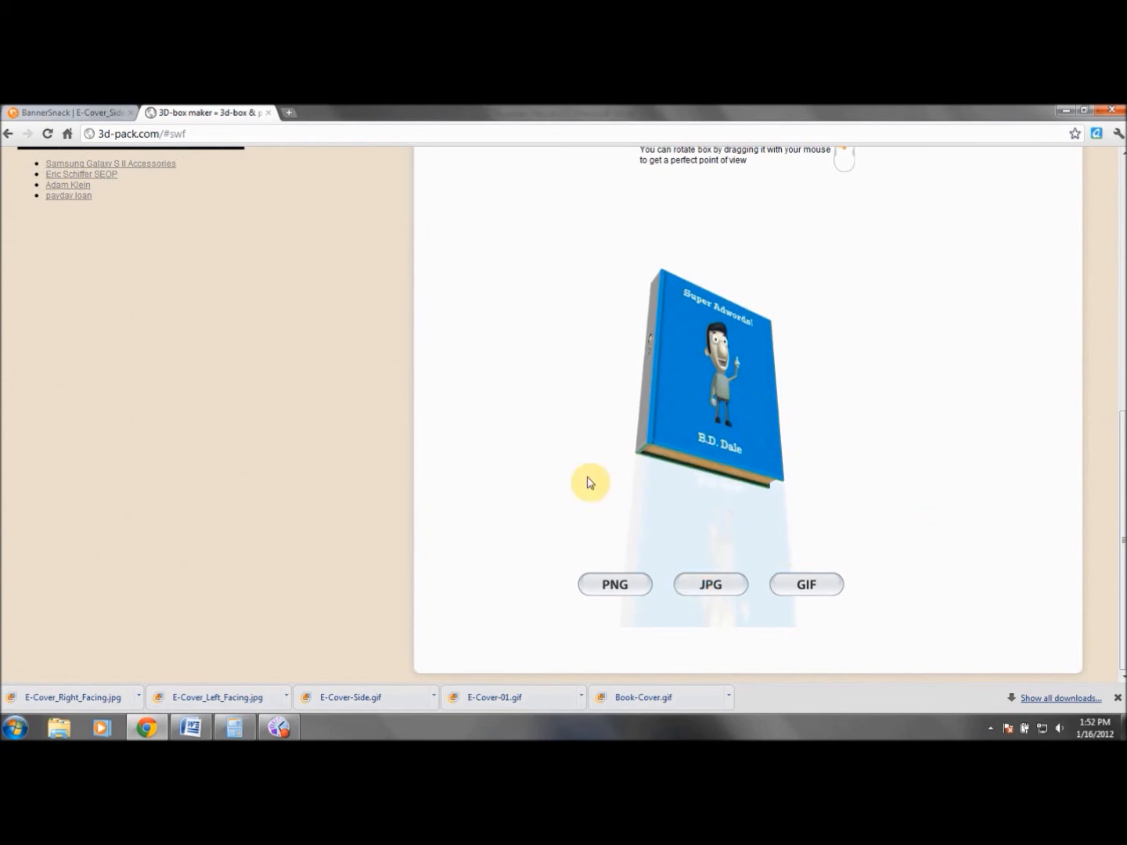
pyautogui.click(733, 345)
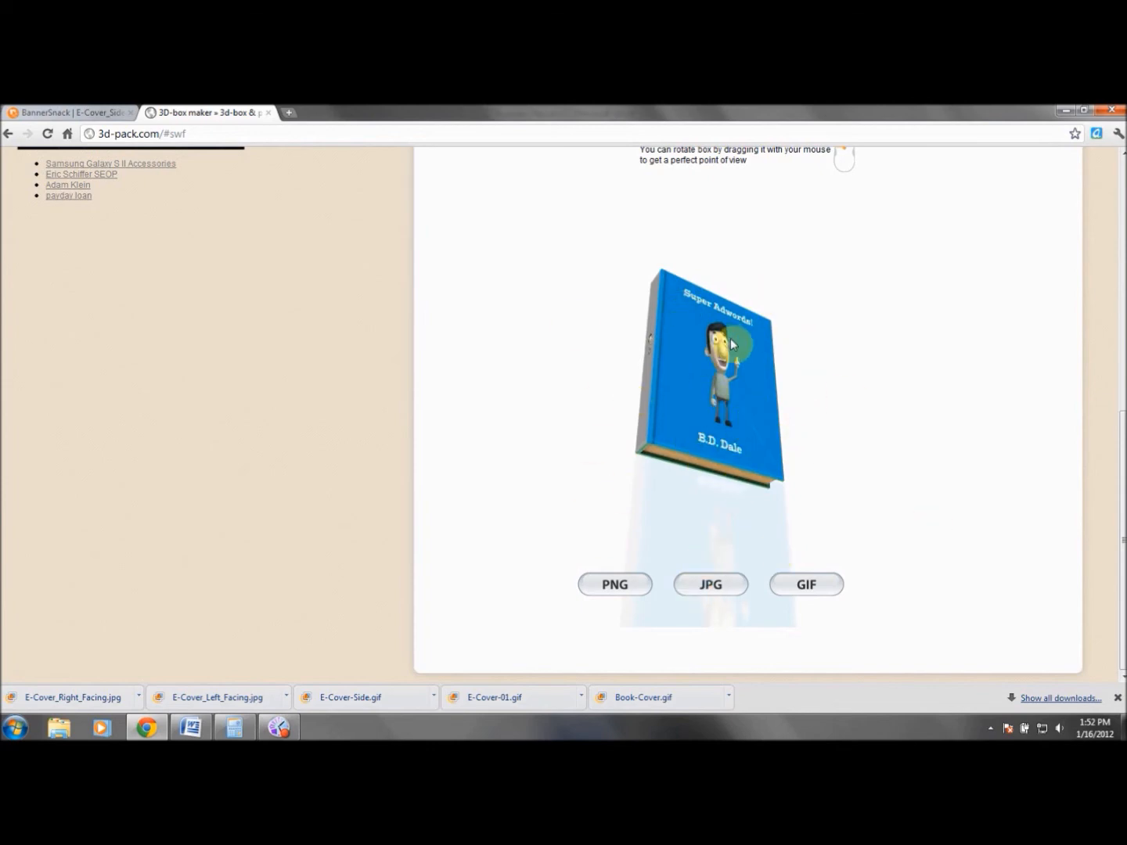
# Export the tilted book view as a JPG image and save it in the Downloads folder as E-Cover_Aerial_Left_Facing
pyautogui.click(709, 386)
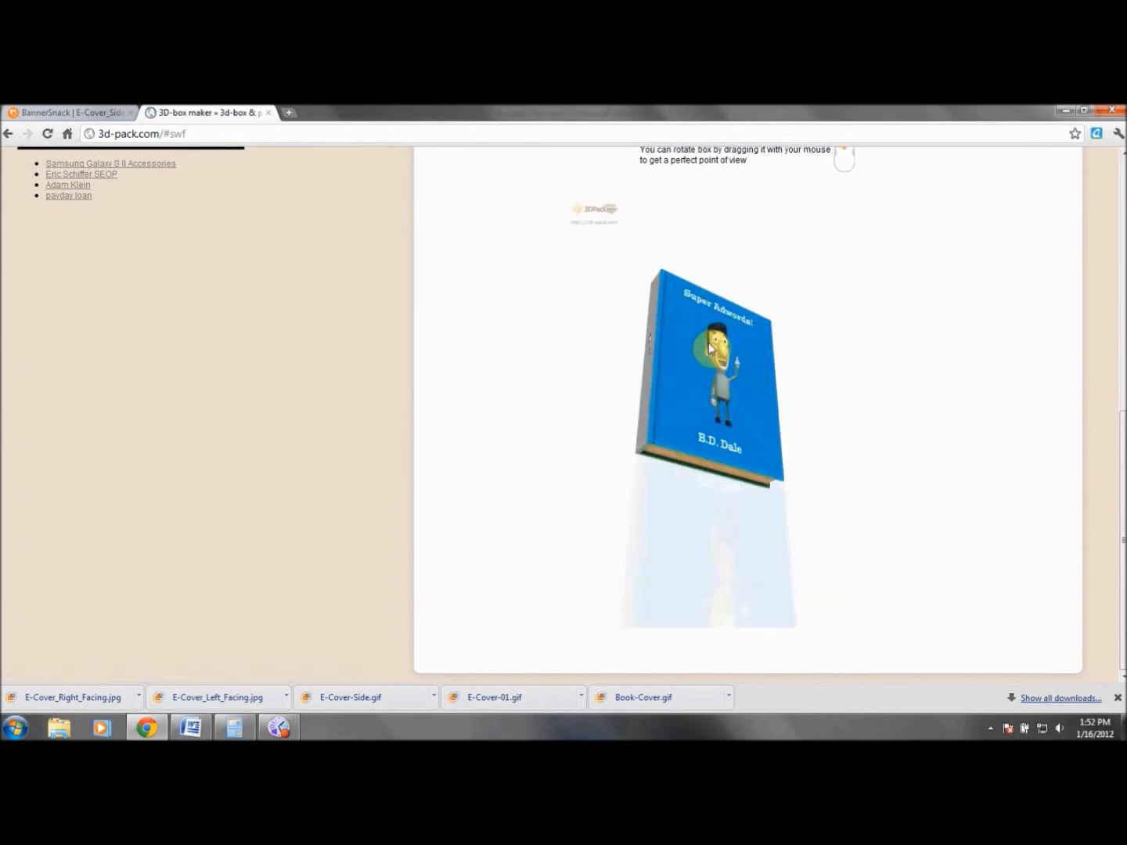
pyautogui.rightClick(710, 348)
pyautogui.click(743, 353)
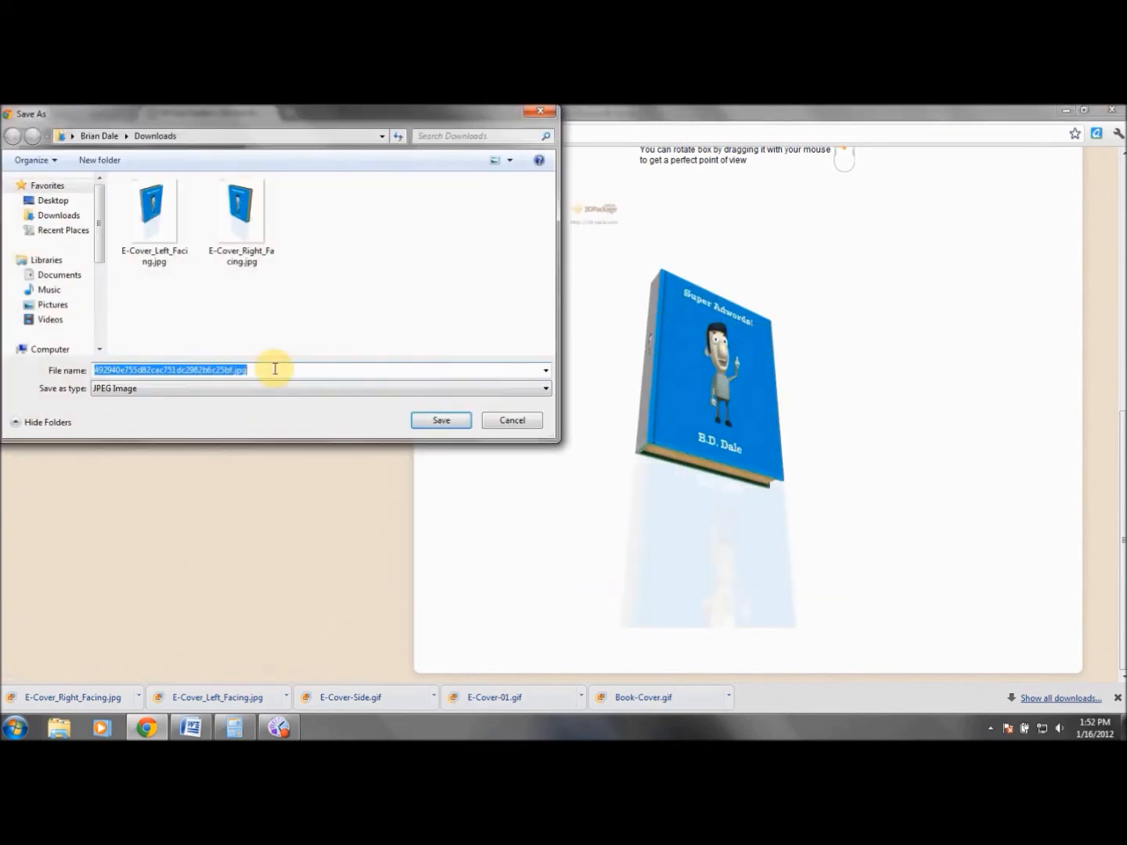
pyautogui.press('BackSpace')
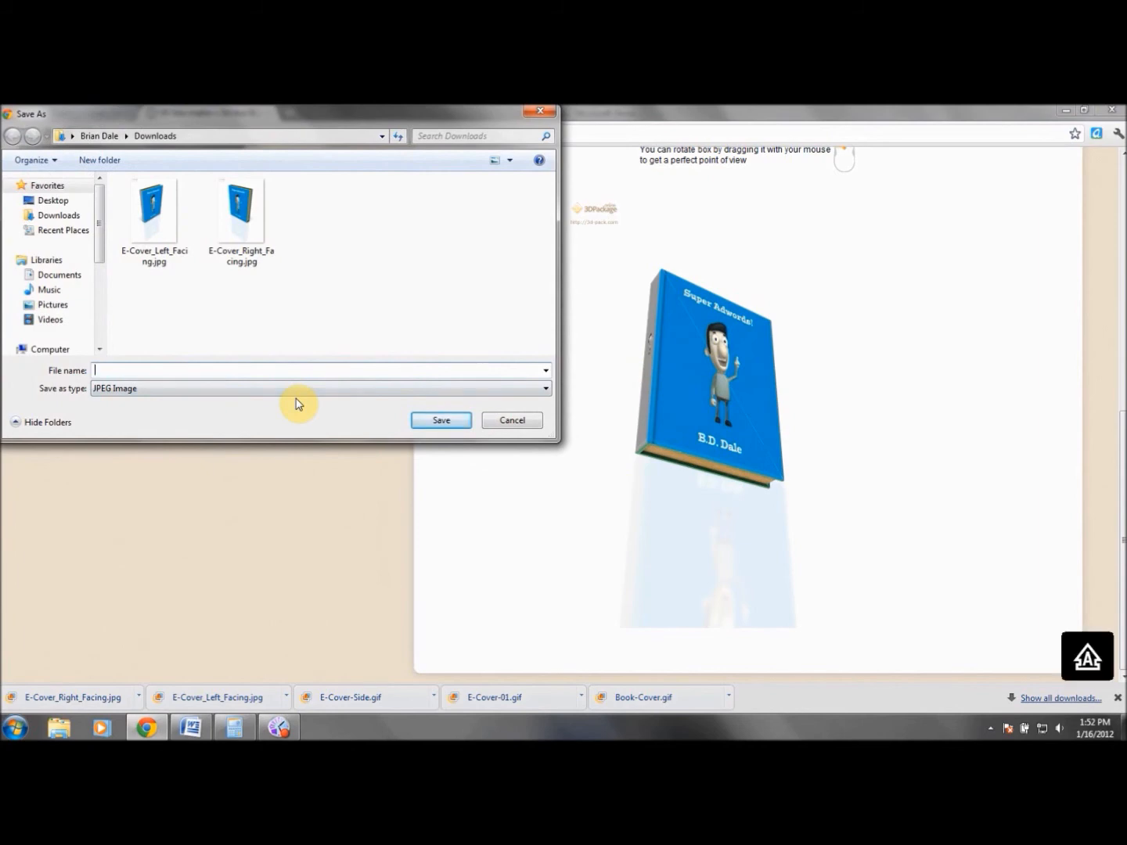
pyautogui.write('Aerial')
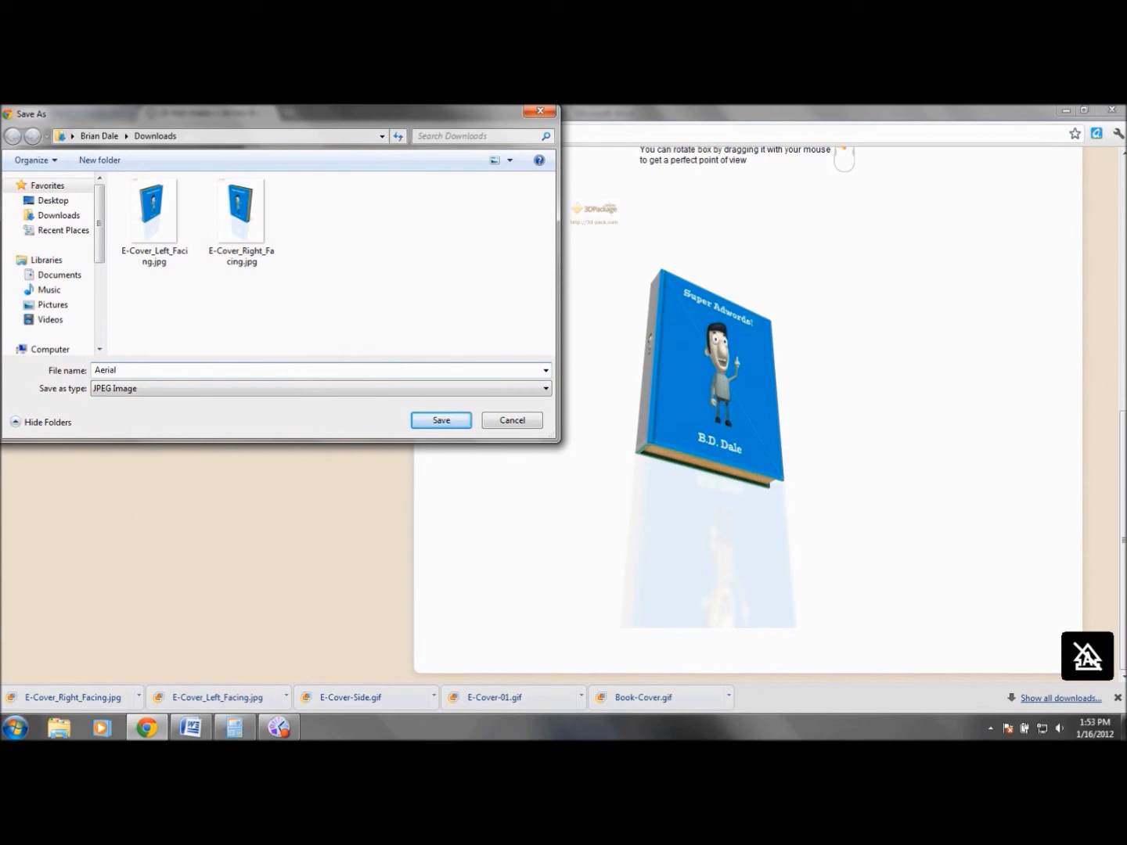
pyautogui.write('E')
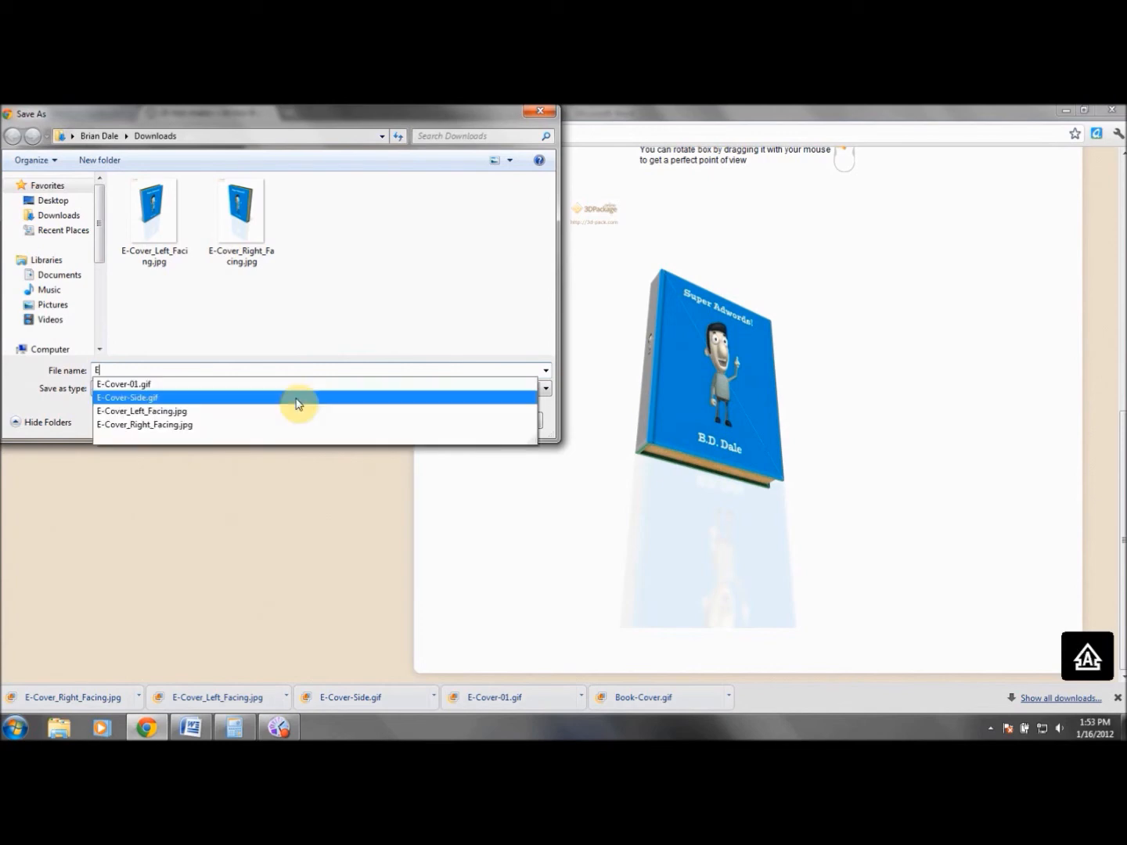
pyautogui.write('-Cover_Aerial_')
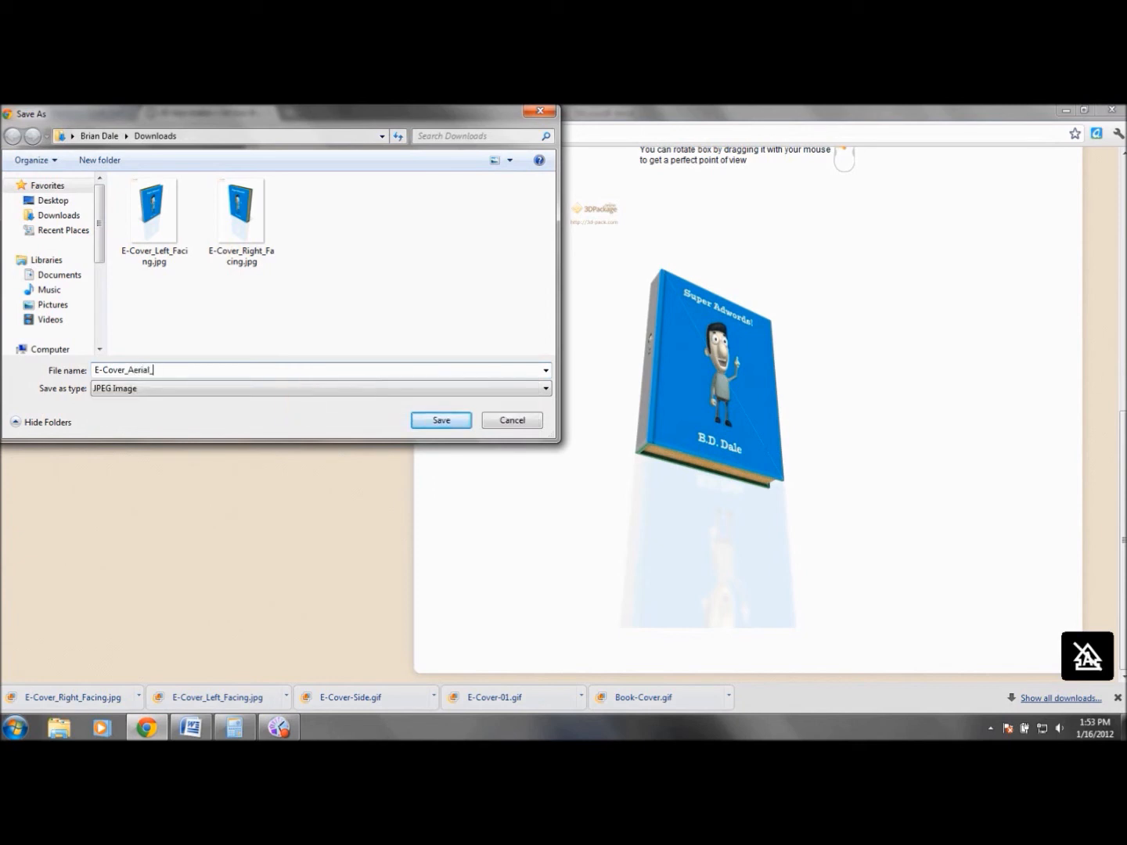
pyautogui.write('Left-Faci')
pyautogui.press('BackSpace')
pyautogui.press('BackSpace')
pyautogui.press('BackSpace')
pyautogui.write('_Facine')
pyautogui.press('BackSpace')
pyautogui.write('g')
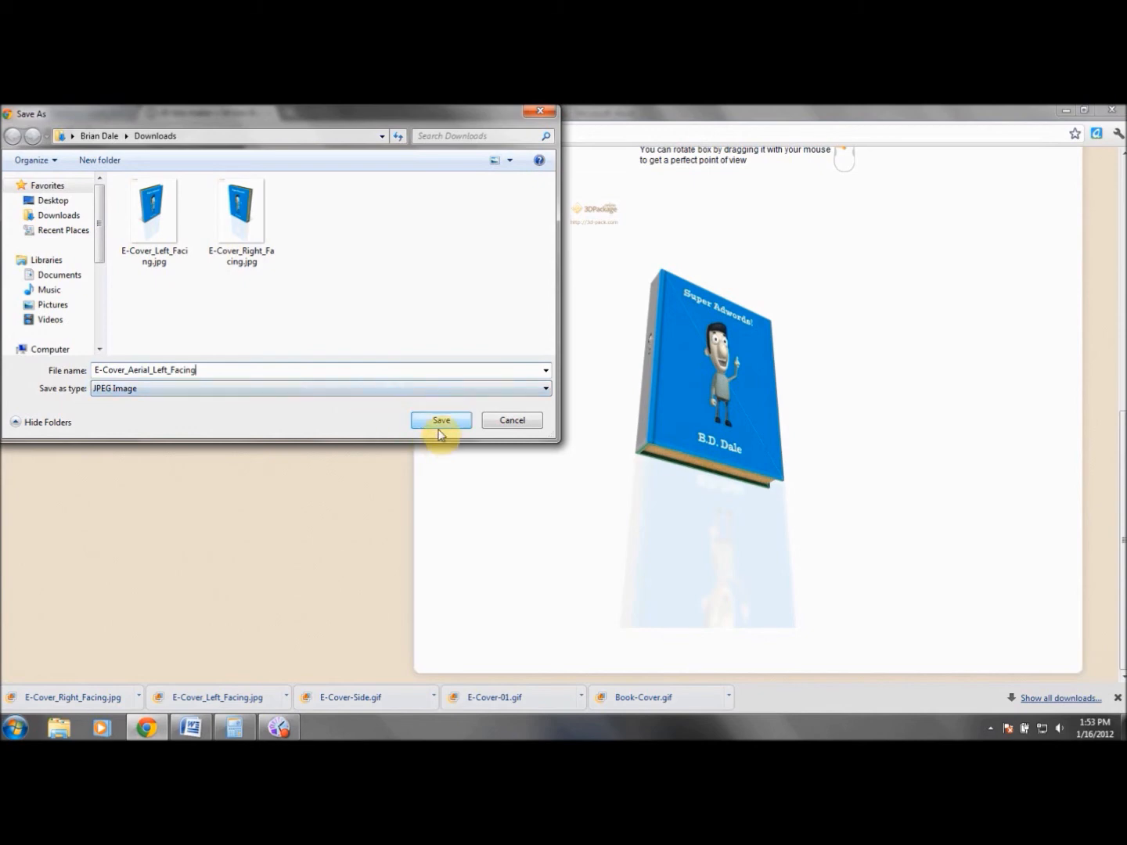
pyautogui.click(441, 421)
# Go back from the exported aerial image and create the 3D book again from E-Cover-01.gif and E-Cover-Side.gif
pyautogui.scroll(1, 1123, 418)
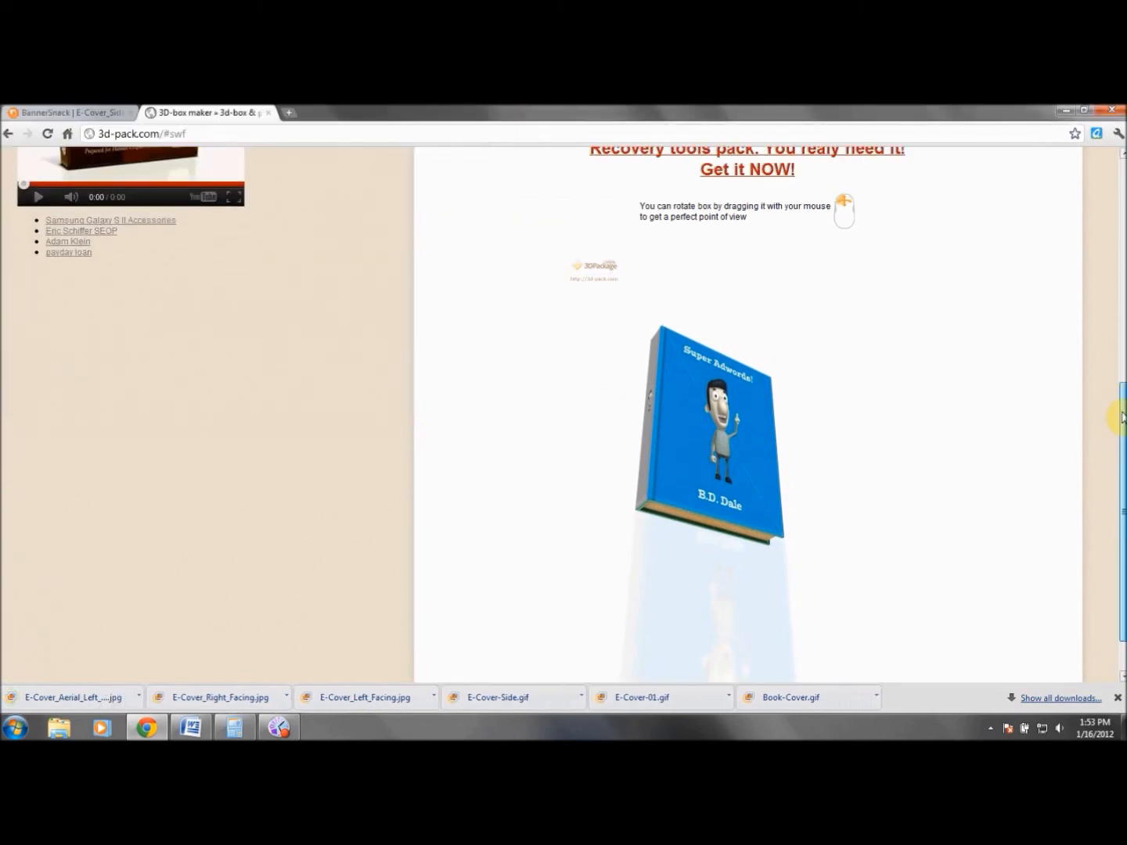
pyautogui.scroll(2, 1122, 418)
pyautogui.moveTo(752, 481); pyautogui.dragTo(726, 523)
pyautogui.click(7, 137)
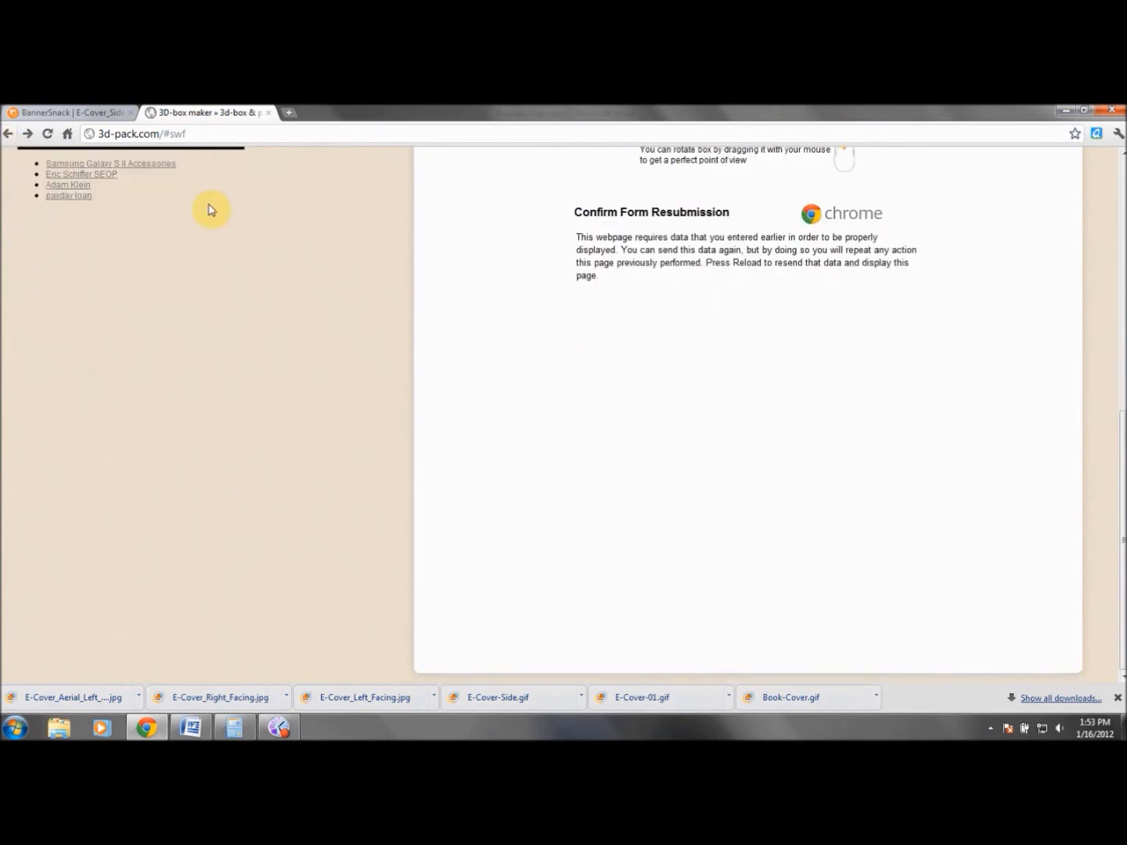
pyautogui.scroll(1, 1122, 412)
pyautogui.scroll(2, 1122, 411)
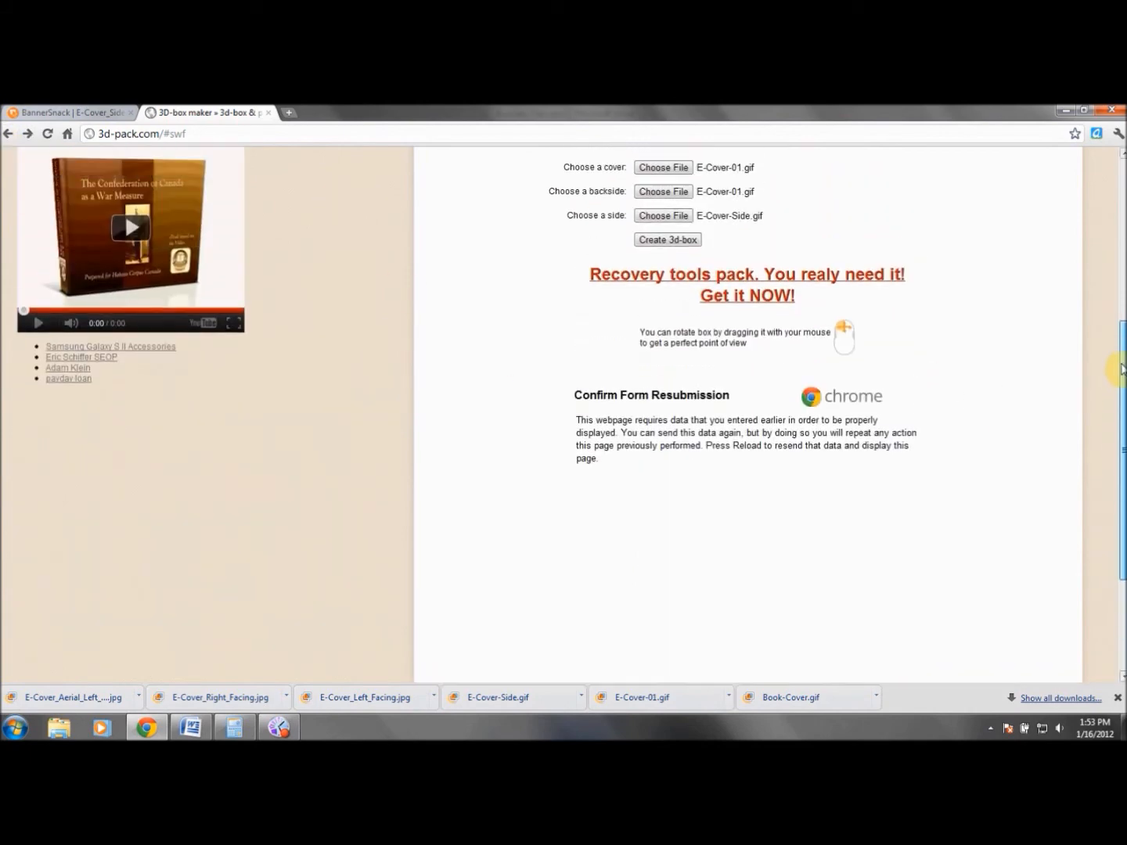
pyautogui.click(667, 242)
pyautogui.scroll(-2, 1001, 360)
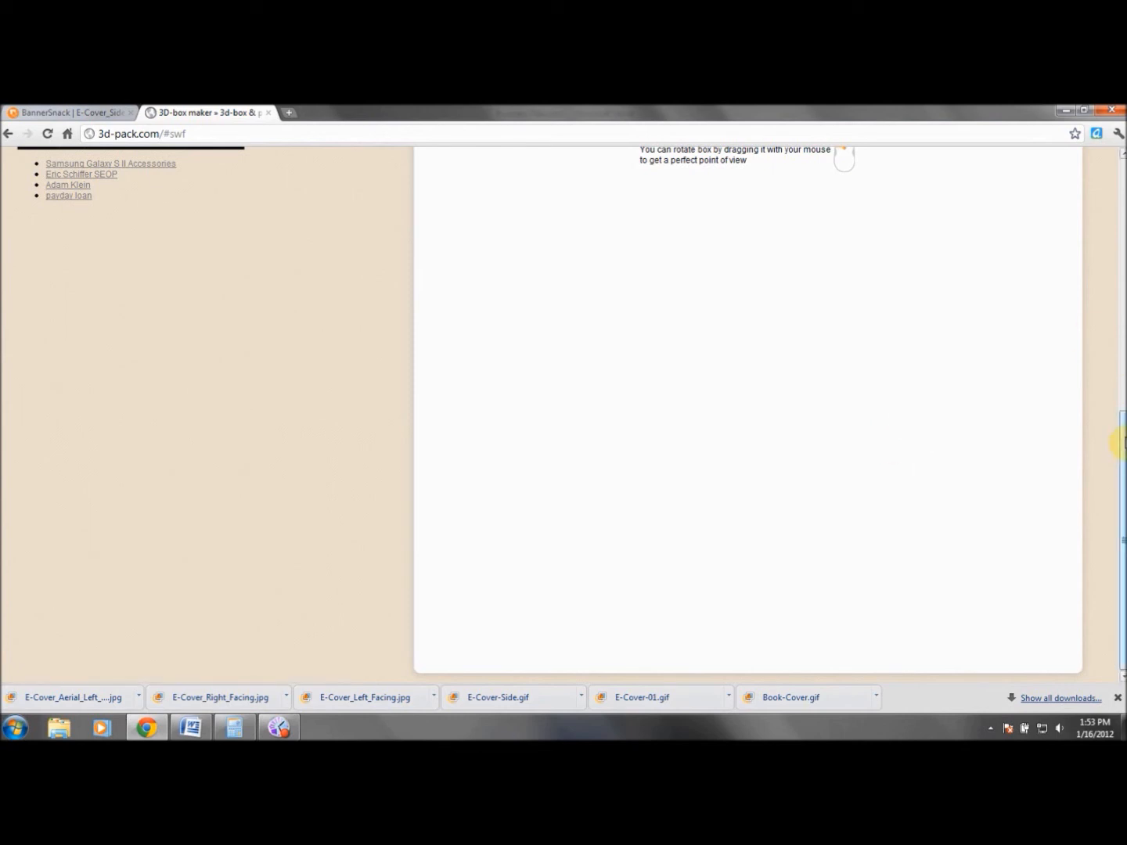
pyautogui.scroll(2, 1119, 448)
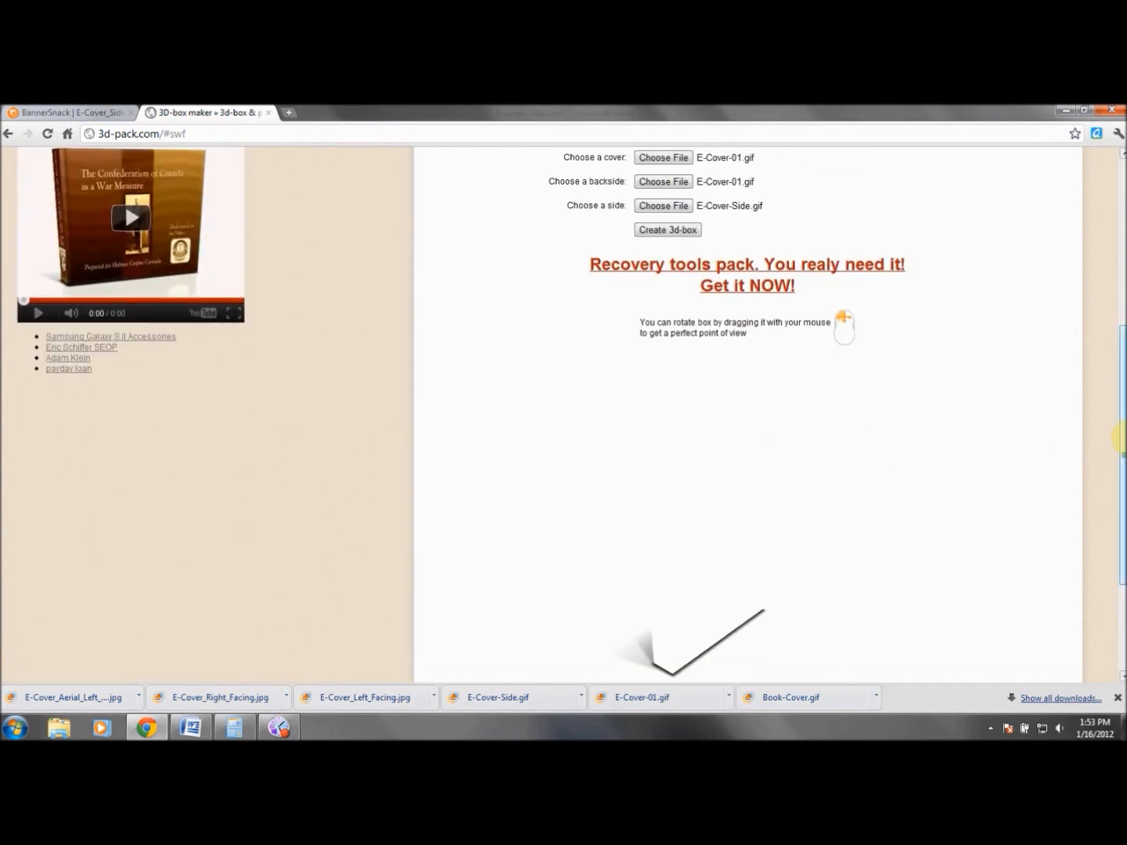
pyautogui.scroll(-3, 1121, 489)
# Rotate the 3D book to a flat front view and export it as a JPG saved in Downloads as E-Cover_Flat
pyautogui.moveTo(752, 490); pyautogui.dragTo(681, 458)
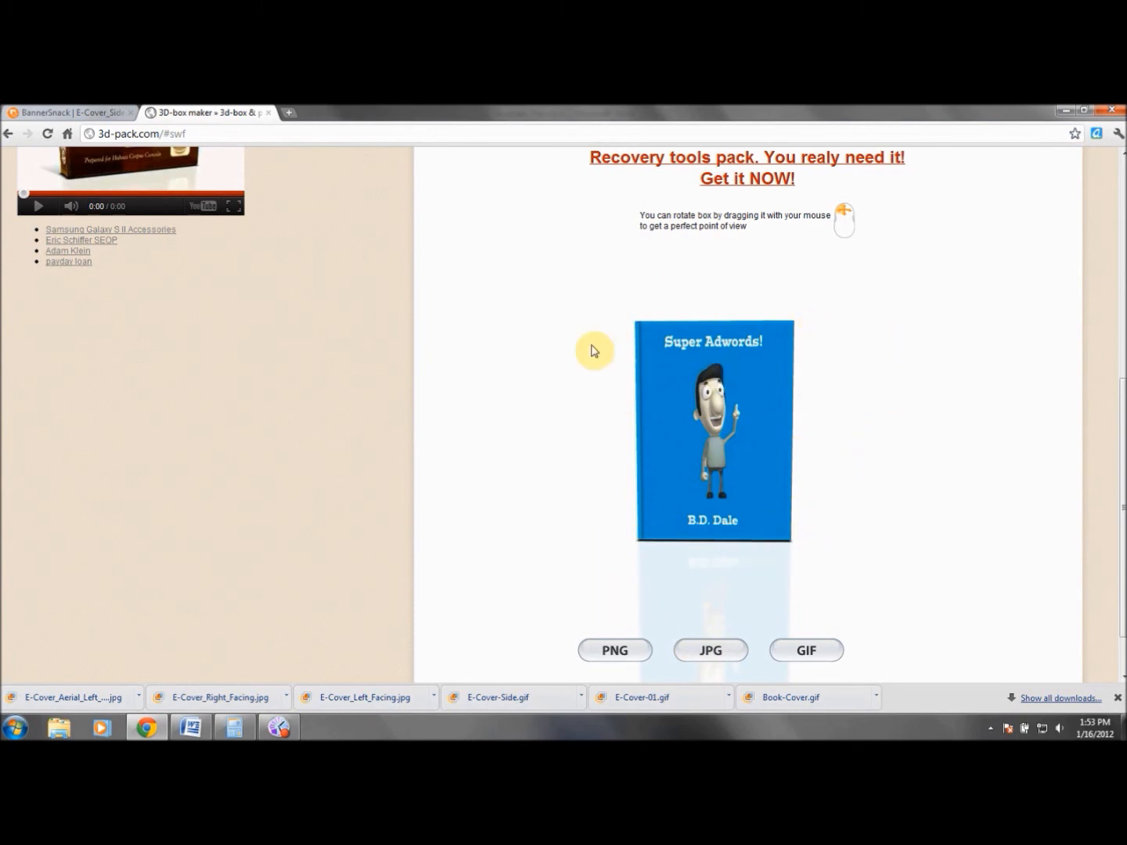
pyautogui.click(711, 651)
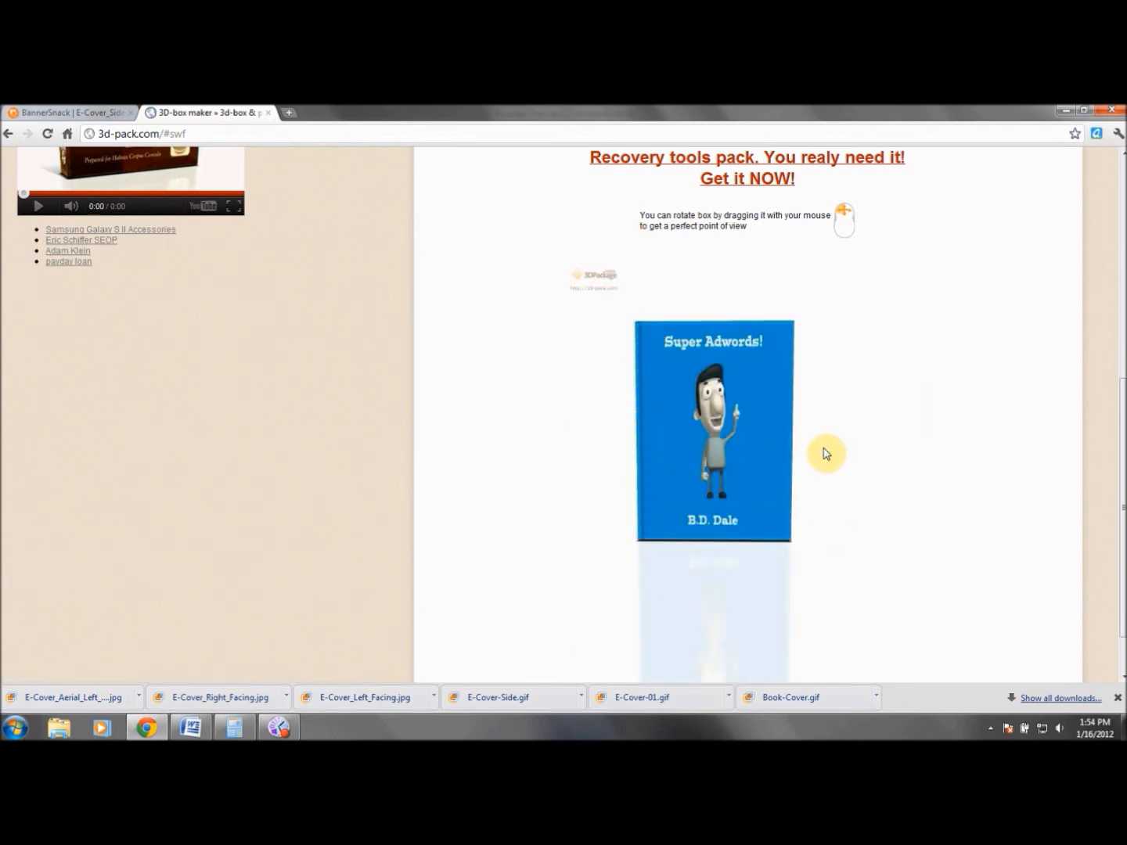
pyautogui.rightClick(706, 403)
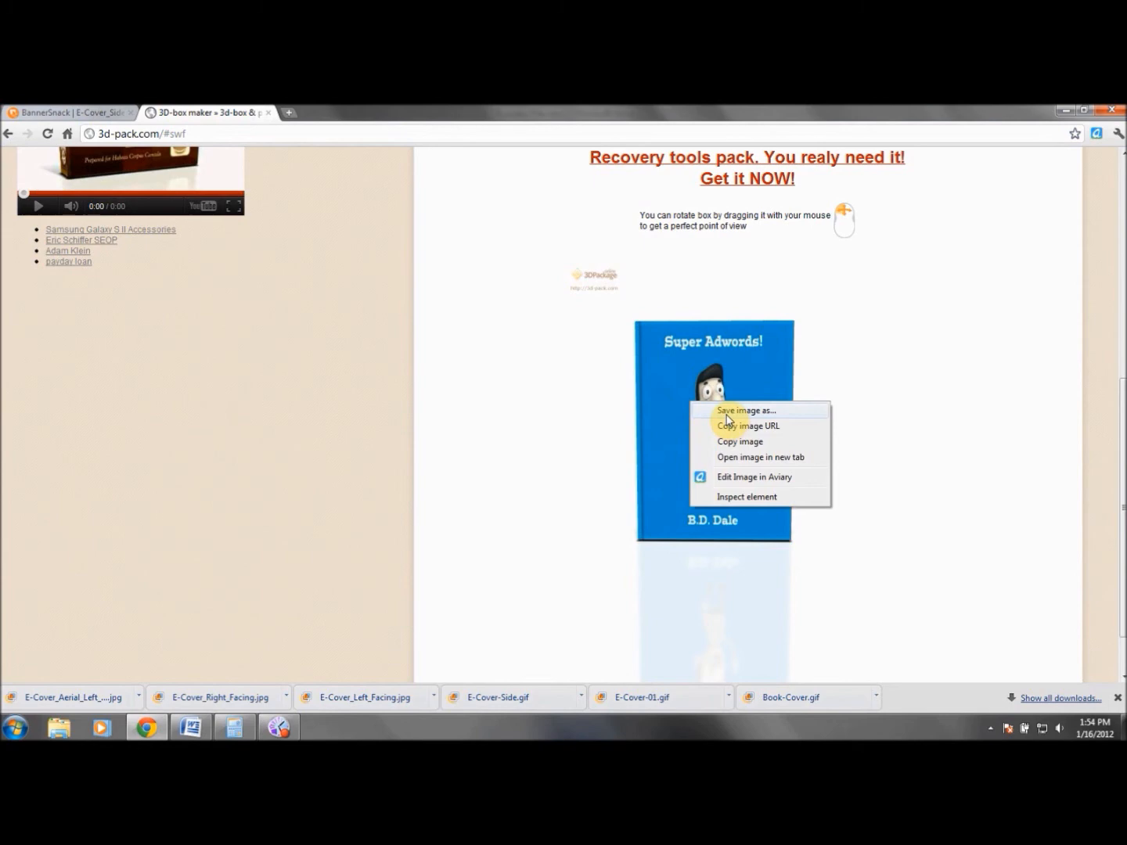
pyautogui.click(727, 419)
pyautogui.press('BackSpace')
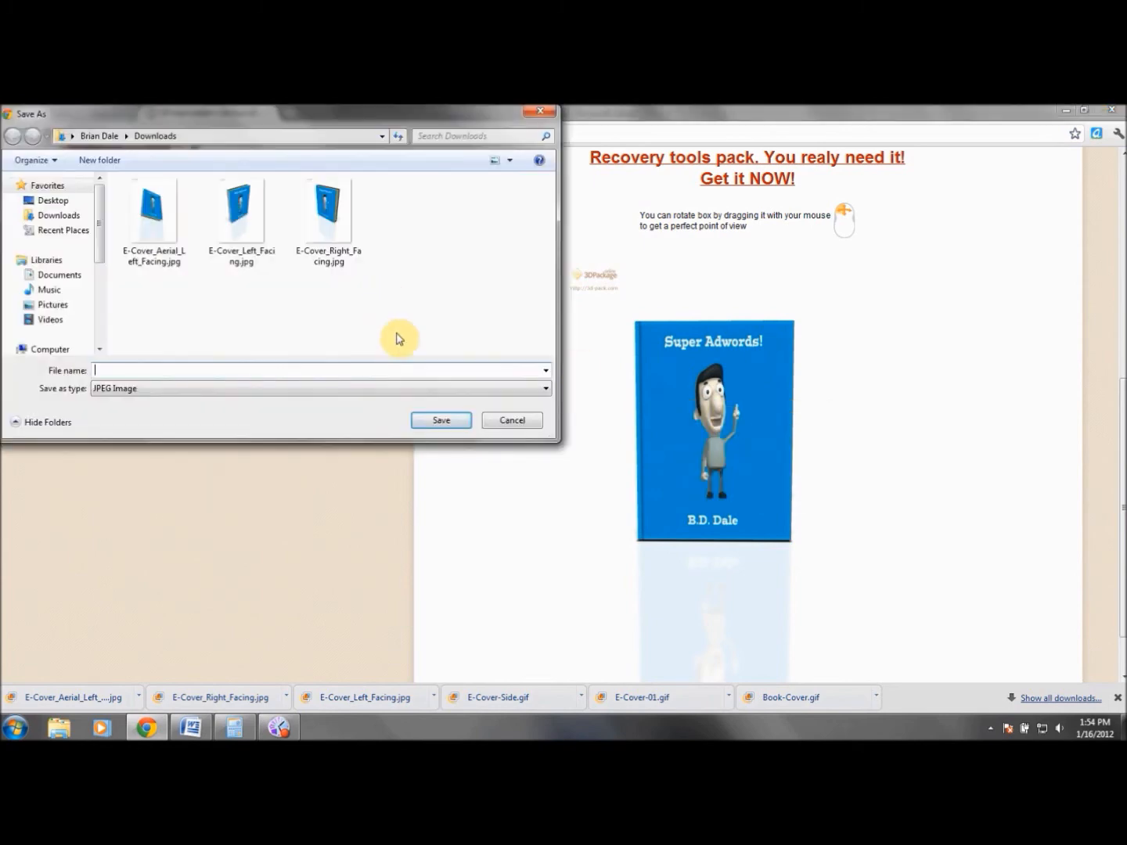
pyautogui.write('E-Cover')
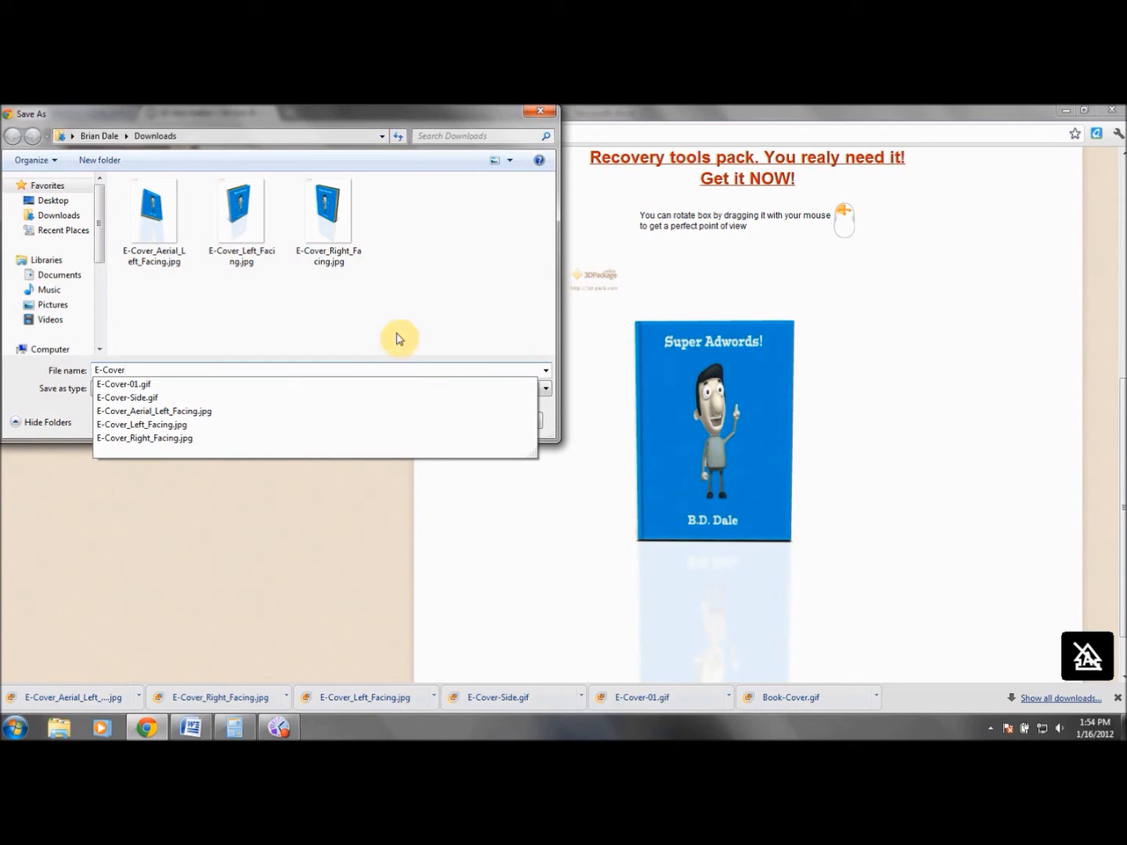
pyautogui.write('_Flat')
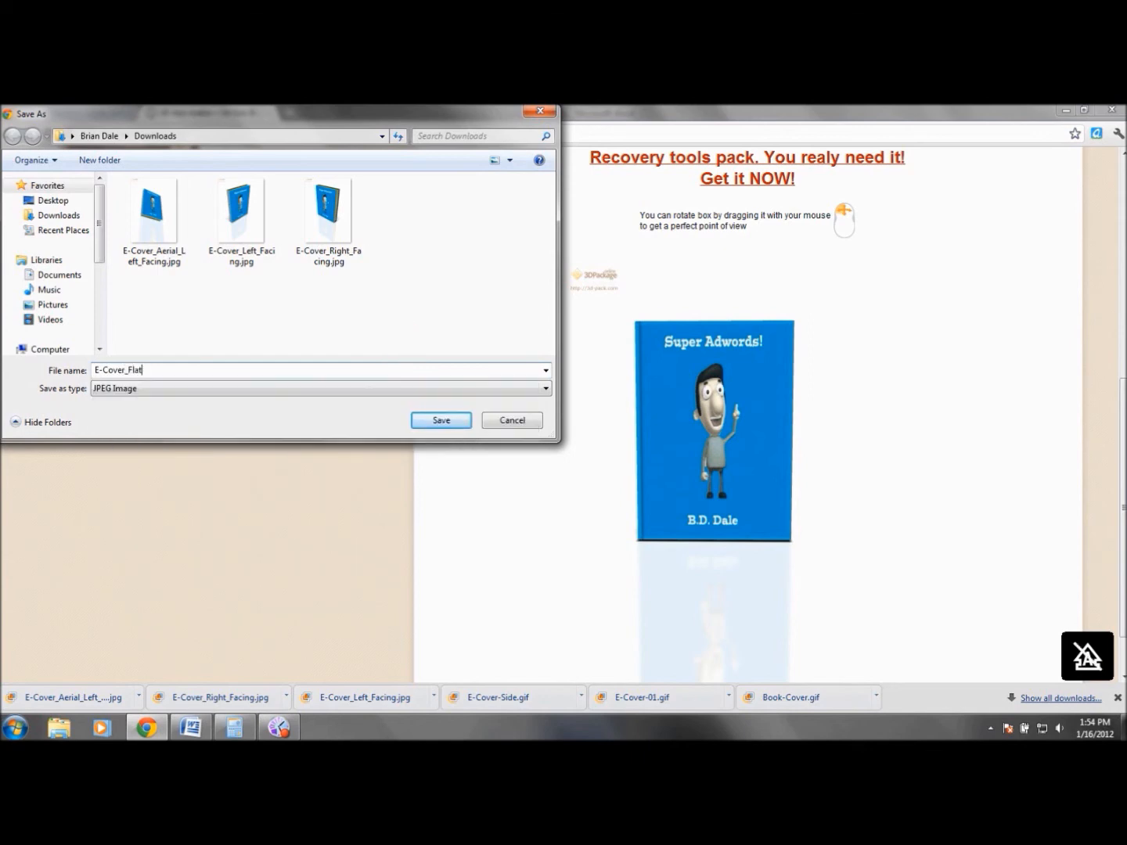
pyautogui.click(439, 422)
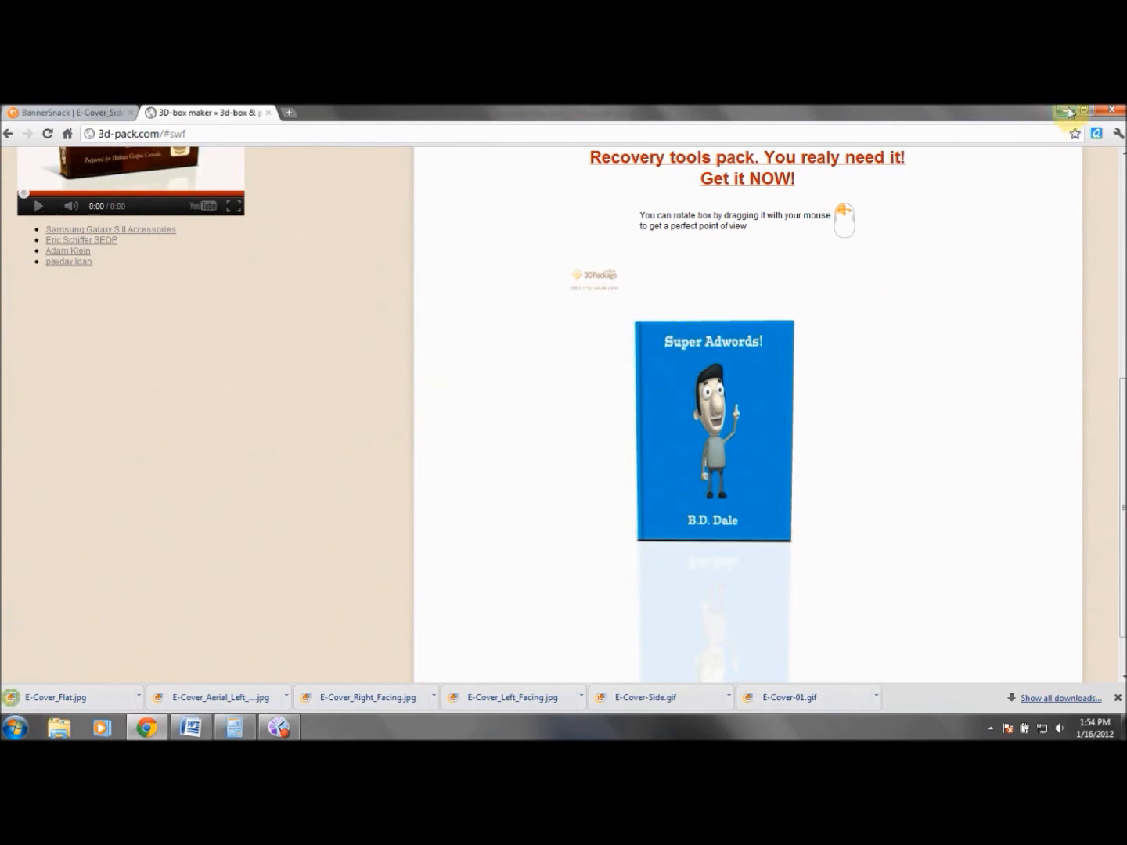
# In Windows Explorer, go to the Downloads folder and open E-Cover_Aerial_Left_Facing.jpg with Microsoft Office Picture Manager
pyautogui.click(59, 729)
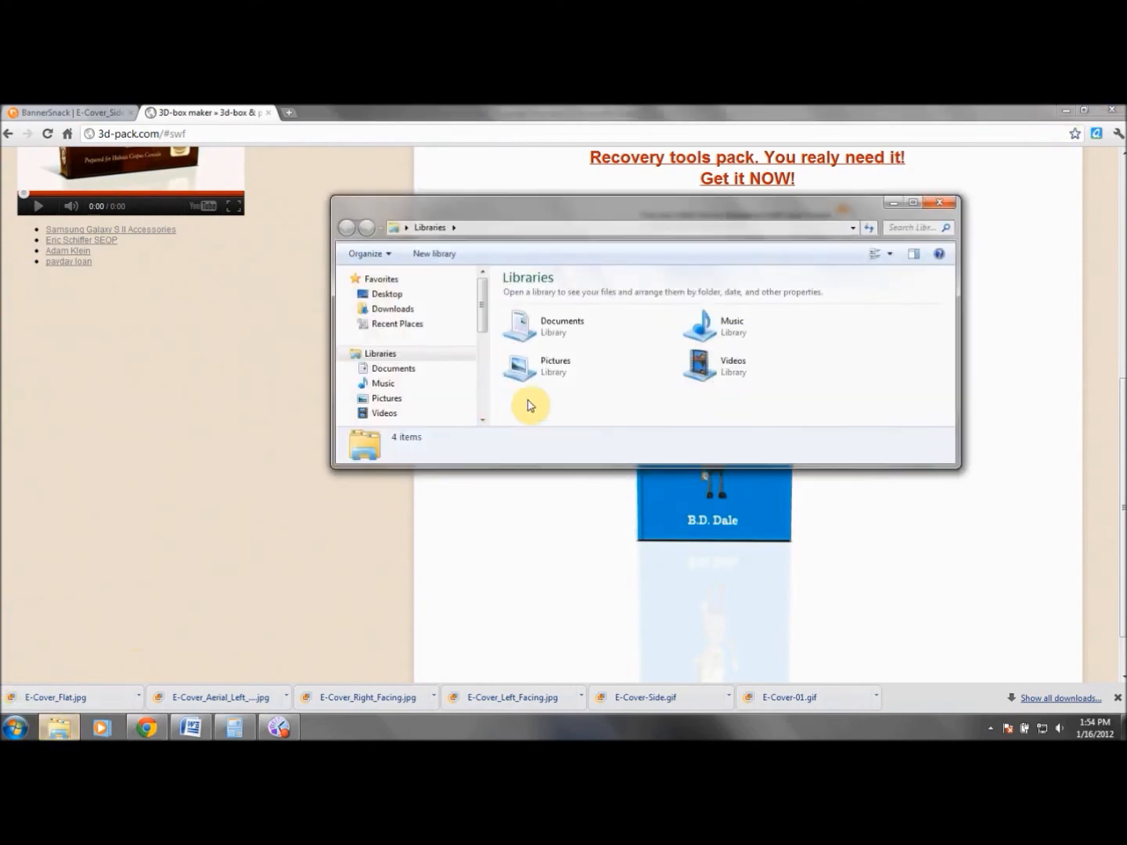
pyautogui.click(392, 310)
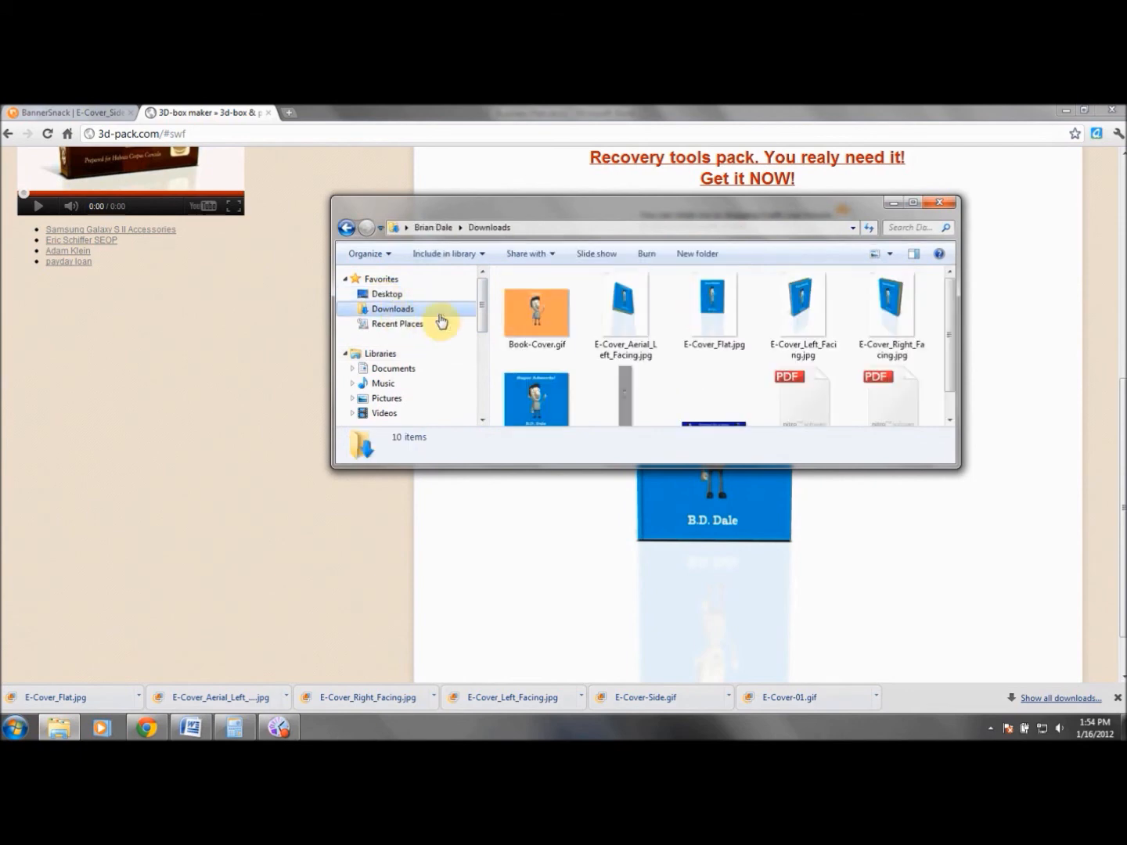
pyautogui.rightClick(628, 317)
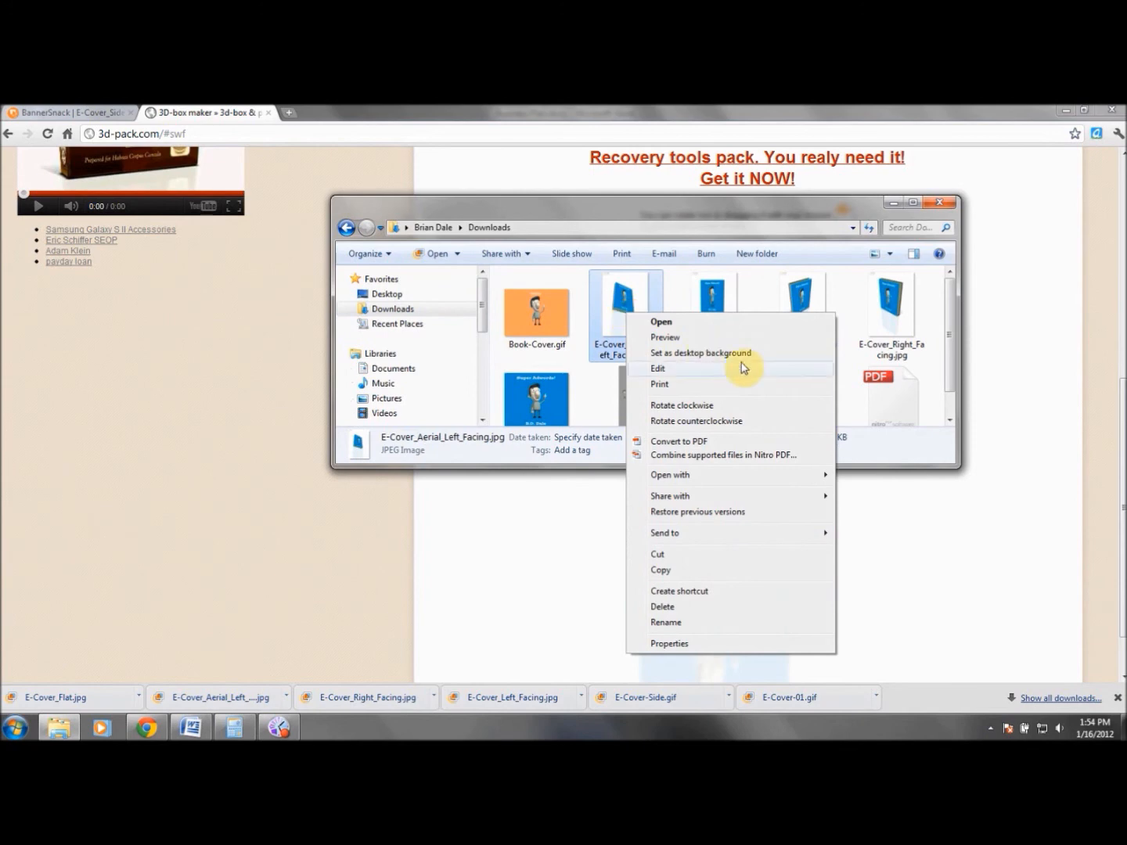
pyautogui.moveTo(805, 478)
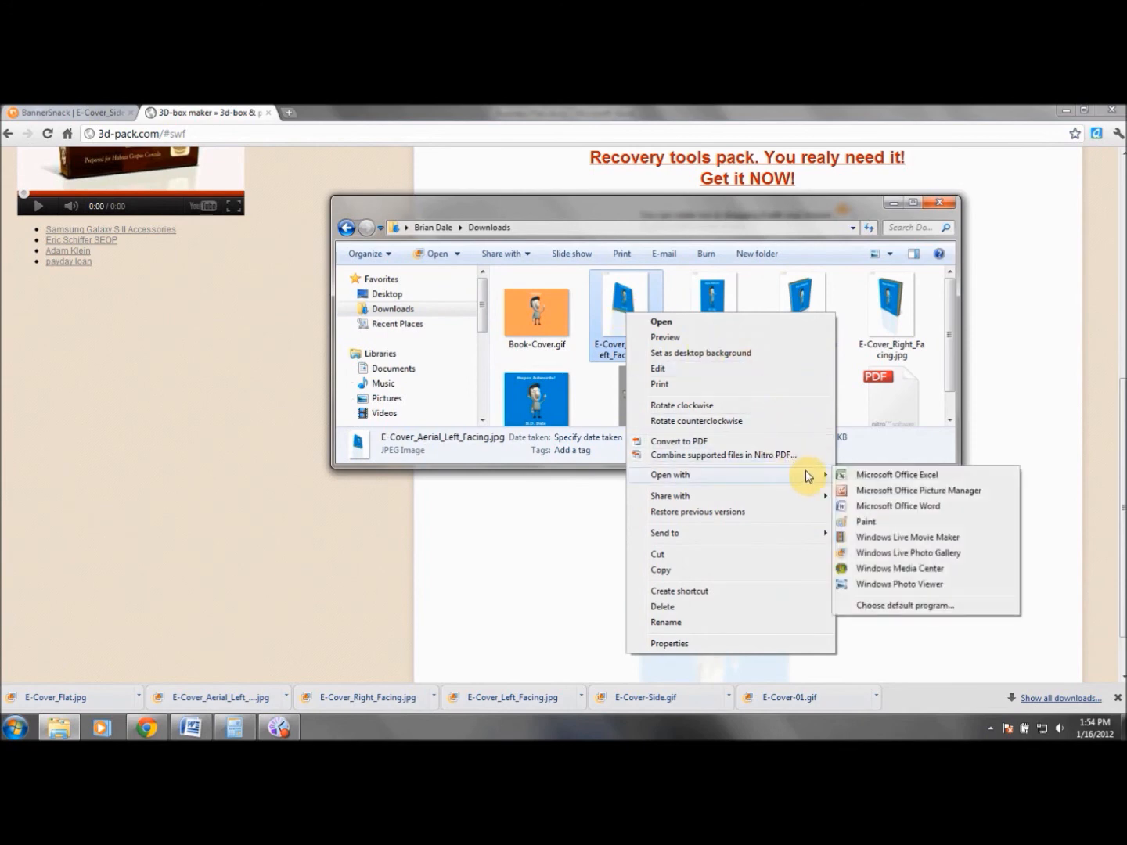
pyautogui.click(880, 496)
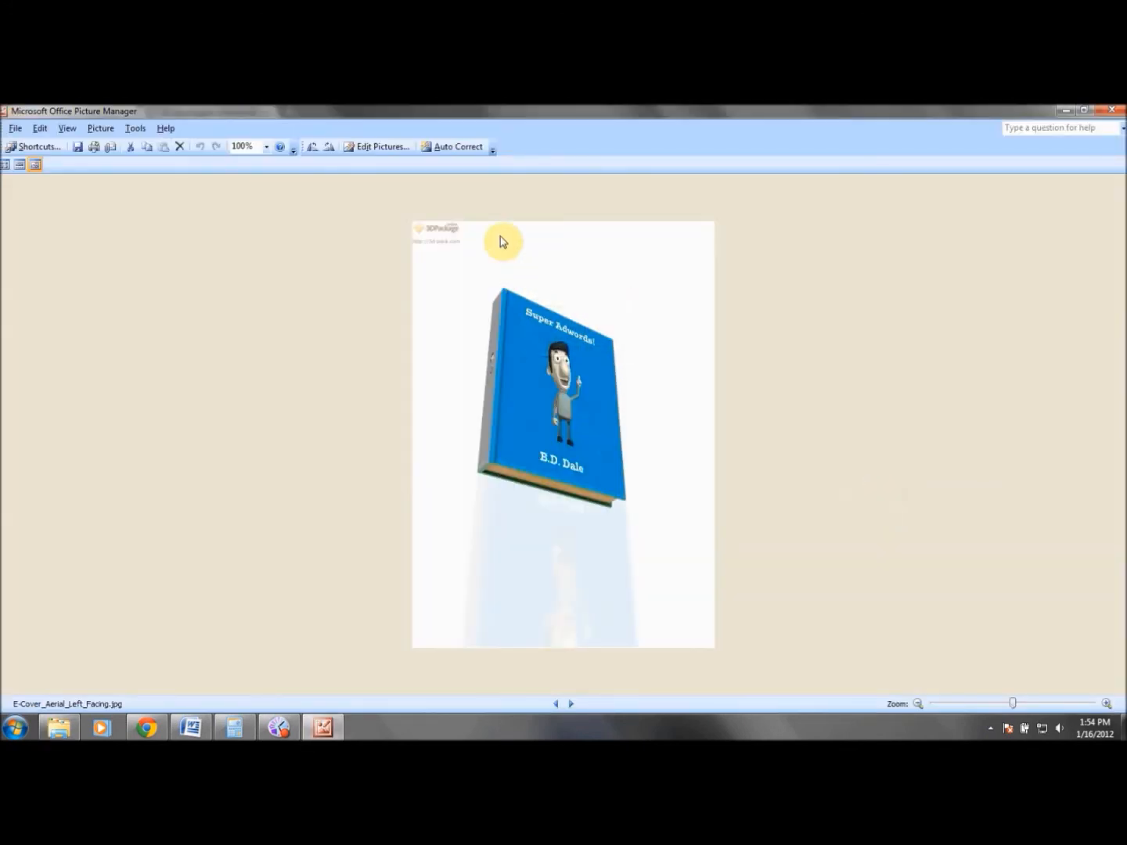
# Crop the picture around the book by 84 pixels left, 105 right, 95 top and 191 bottom, and save it
pyautogui.click(376, 146)
pyautogui.click(1026, 338)
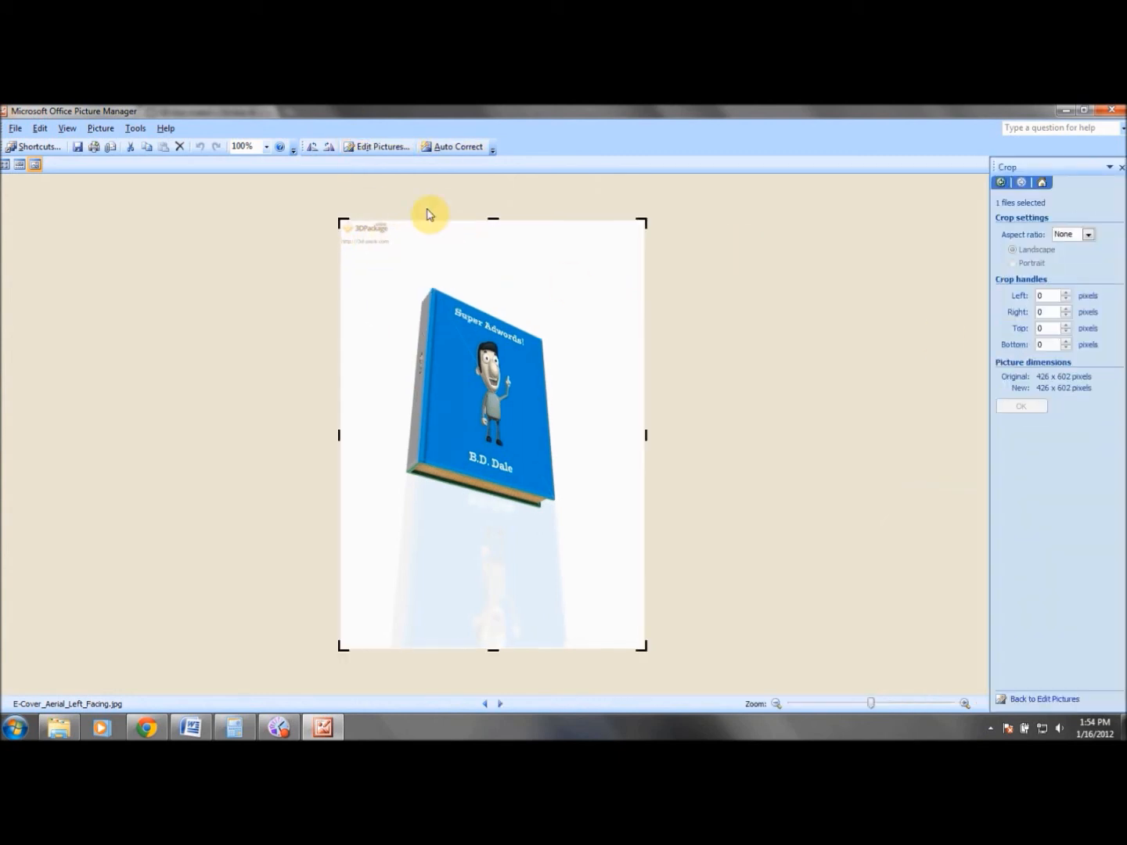
pyautogui.moveTo(494, 235); pyautogui.dragTo(492, 281)
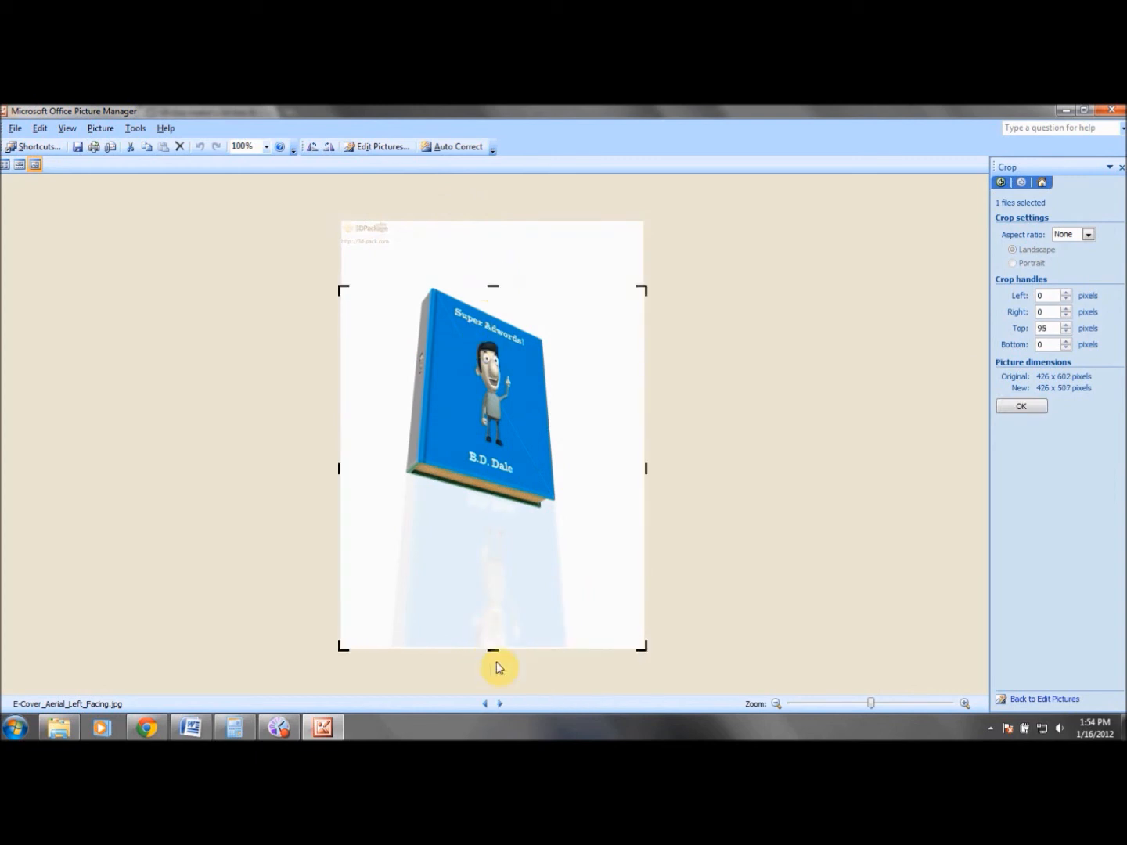
pyautogui.moveTo(493, 654); pyautogui.dragTo(515, 525)
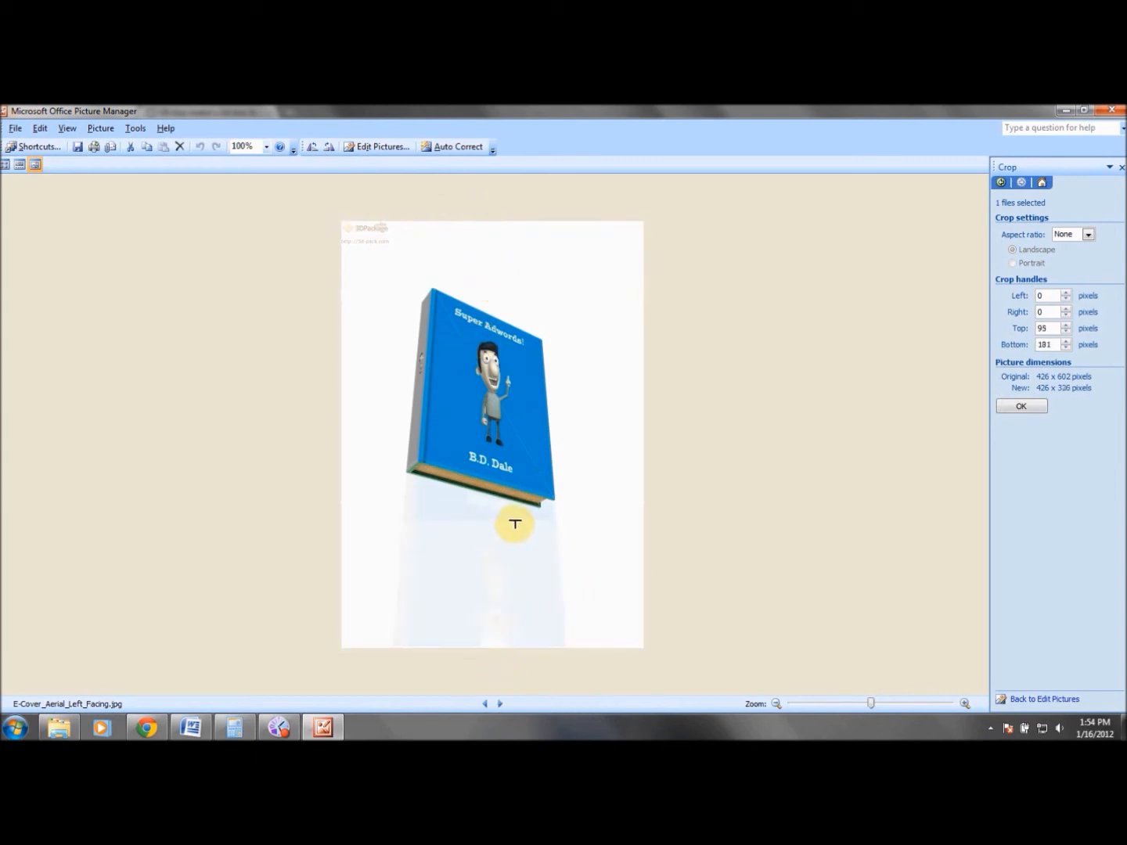
pyautogui.moveTo(648, 400); pyautogui.dragTo(579, 399)
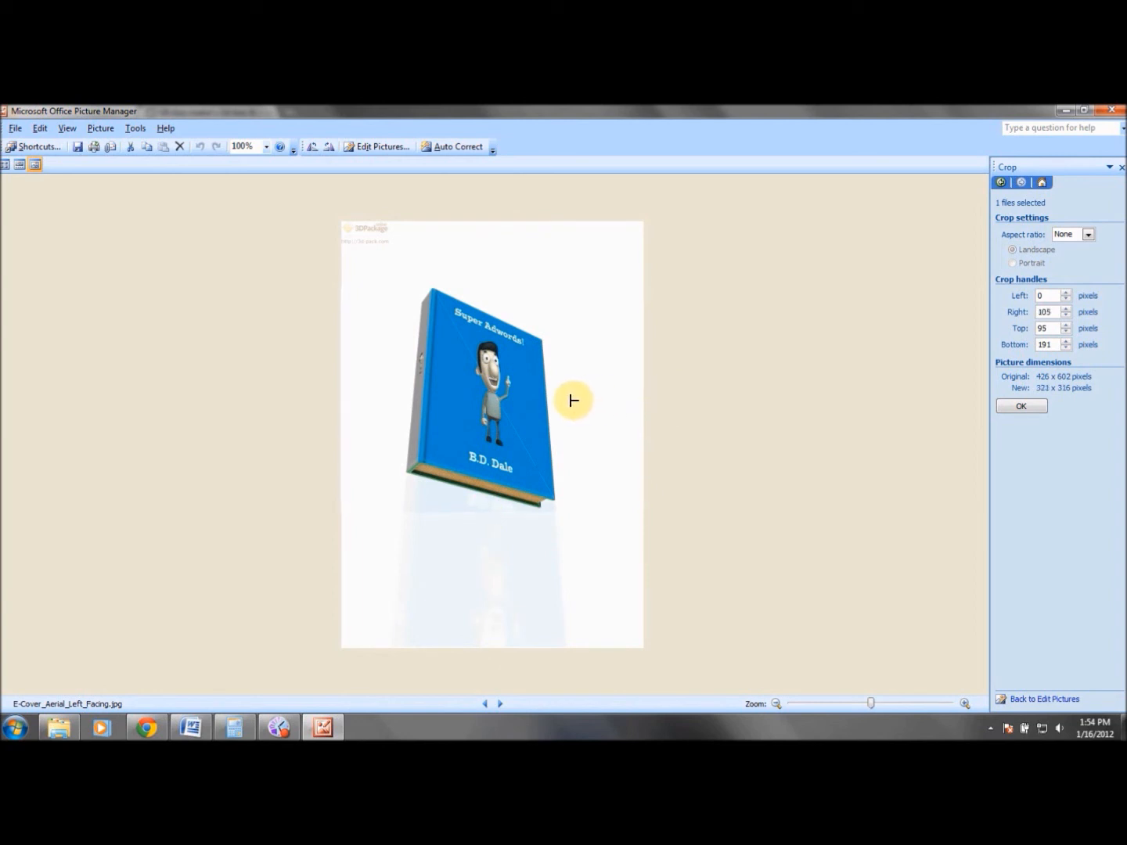
pyautogui.moveTo(574, 403); pyautogui.dragTo(572, 401)
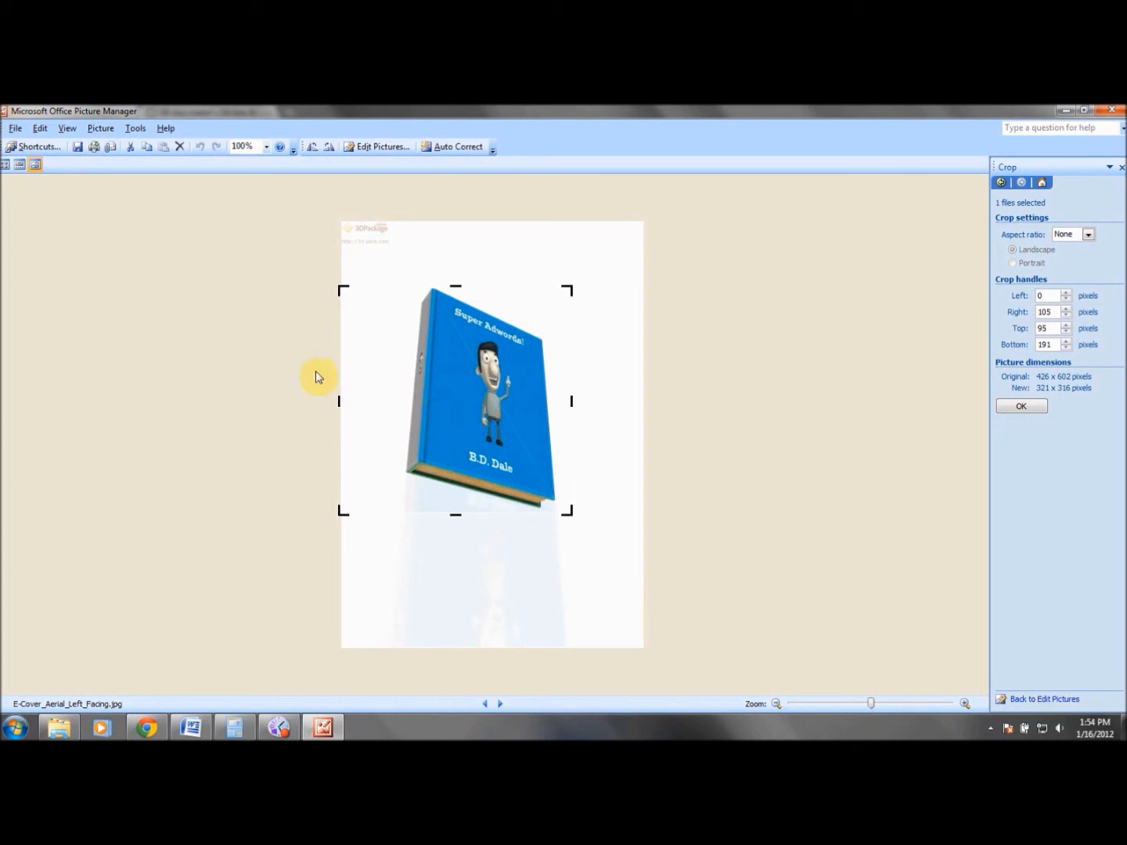
pyautogui.moveTo(348, 399); pyautogui.dragTo(388, 397)
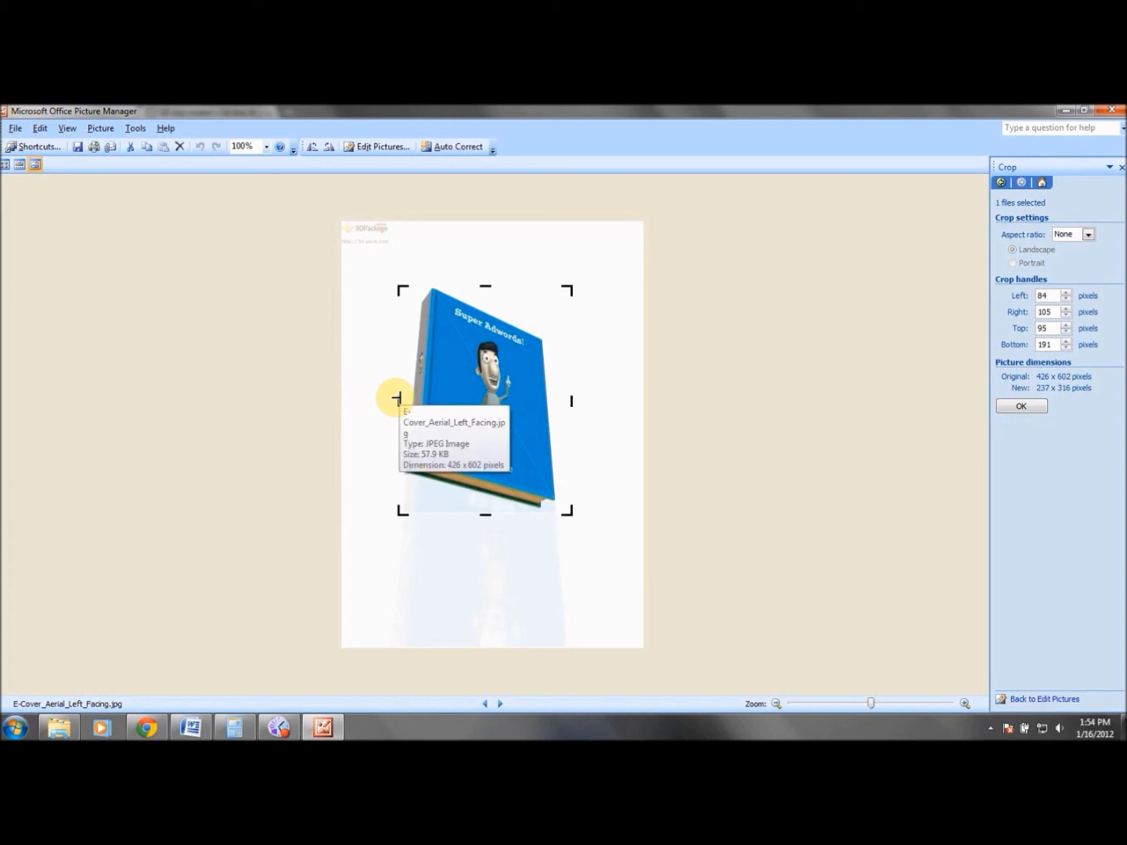
pyautogui.click(1021, 406)
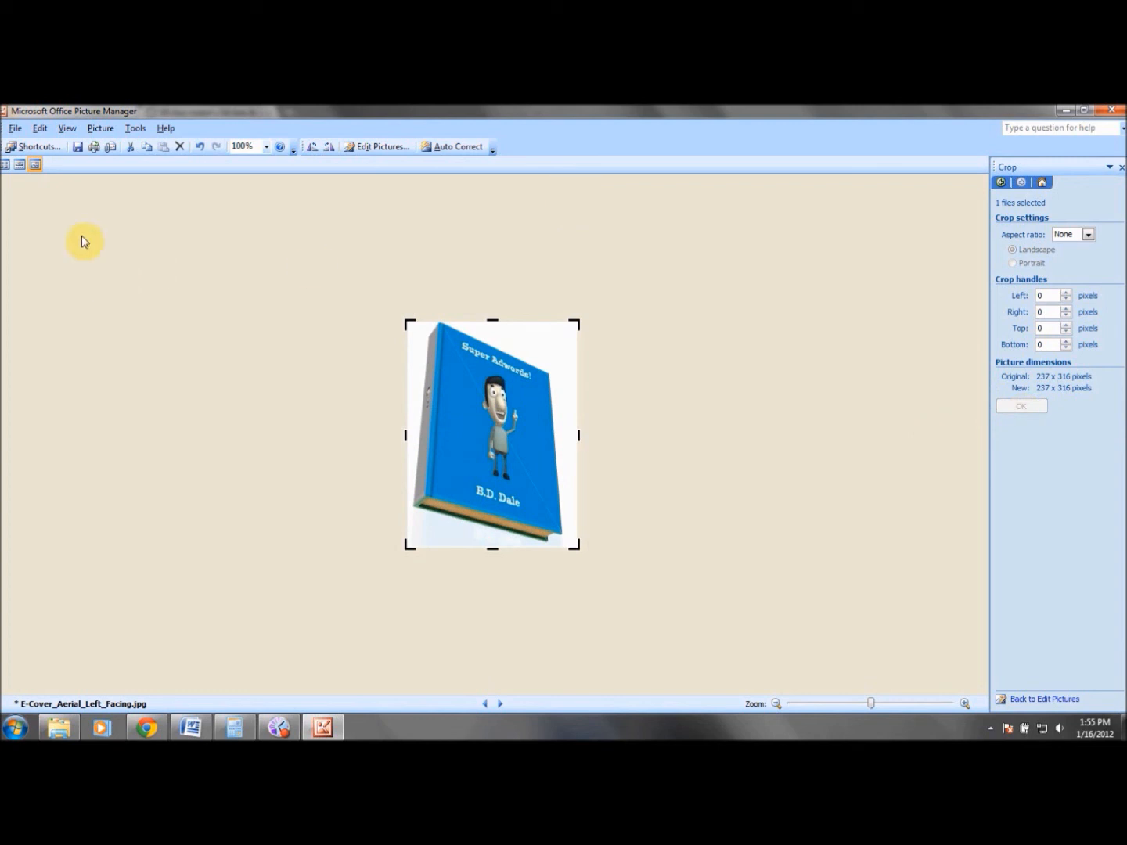
pyautogui.click(80, 148)
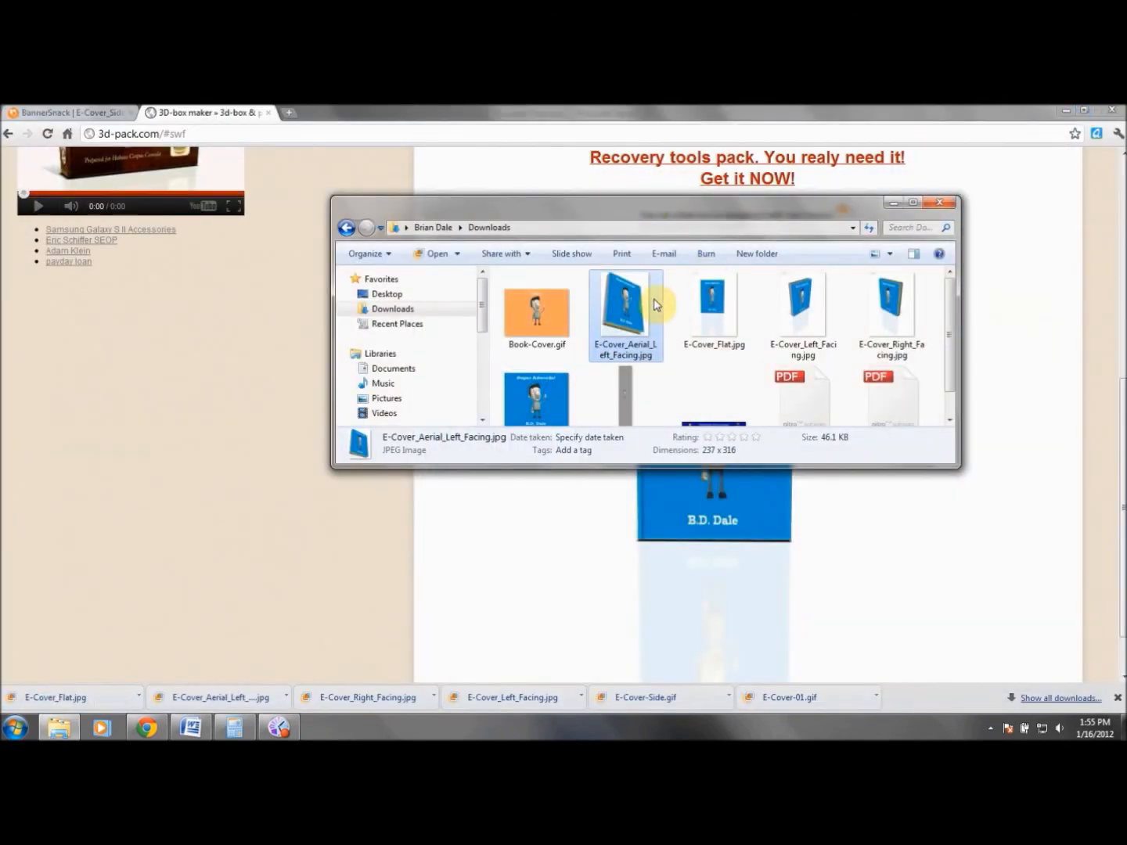
# View the cropped E-Cover_Aerial_Left_Facing.jpg from the Downloads folder and close the viewer
pyautogui.doubleClick(638, 305)
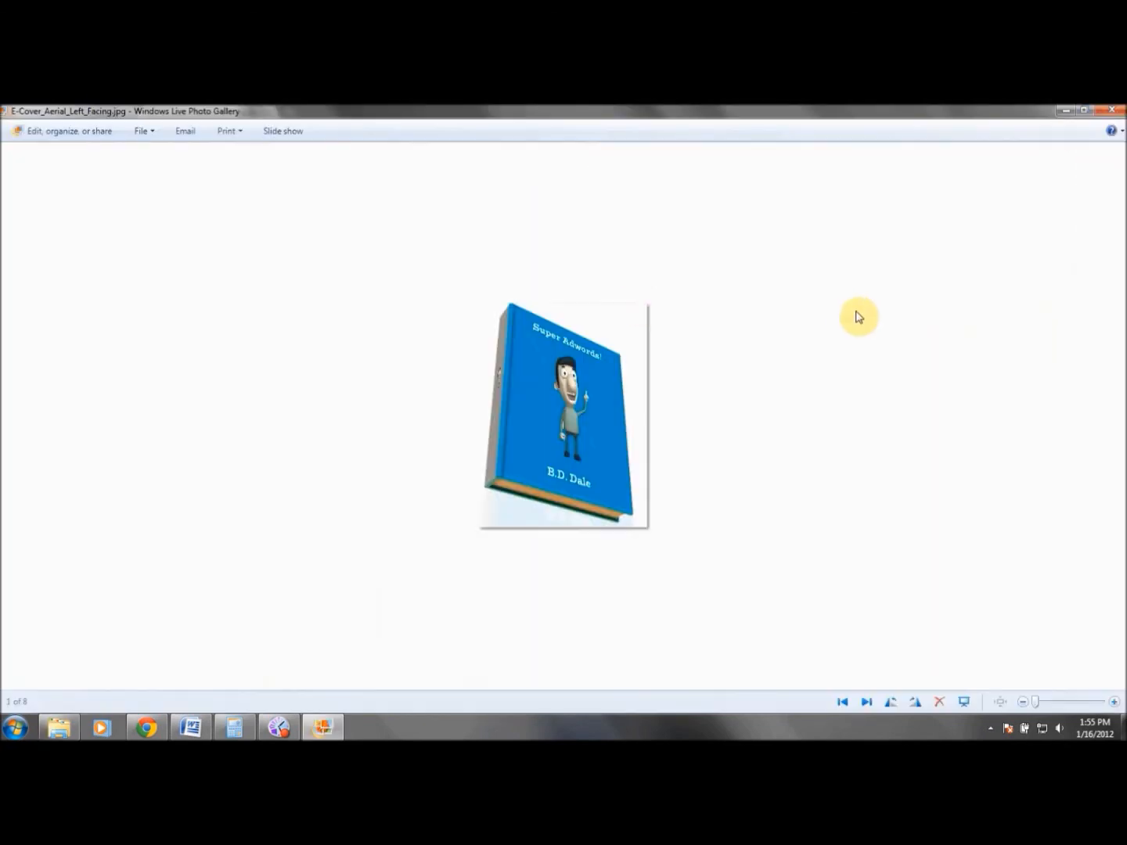
pyautogui.click(1111, 111)
# Open E-Cover_Flat.jpg from the Downloads folder with Microsoft Office Picture Manager
pyautogui.click(711, 296)
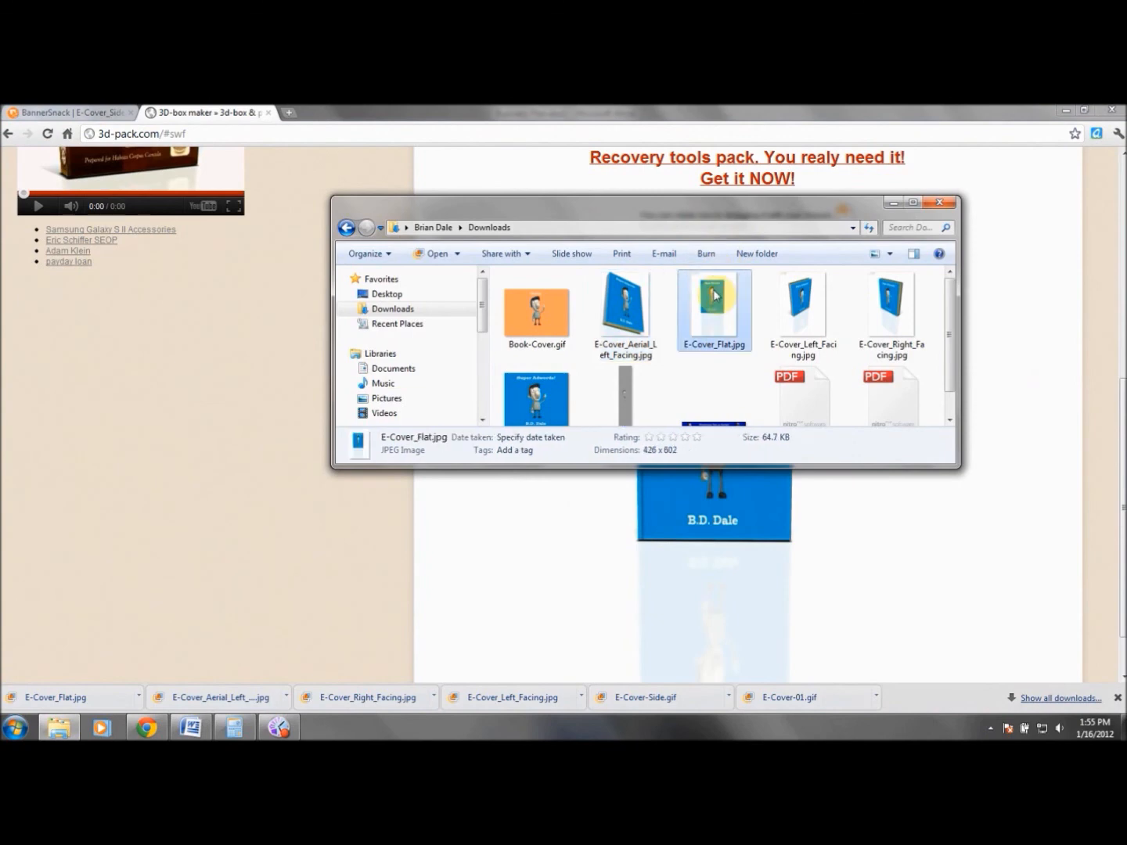
pyautogui.rightClick(713, 292)
pyautogui.moveTo(865, 454)
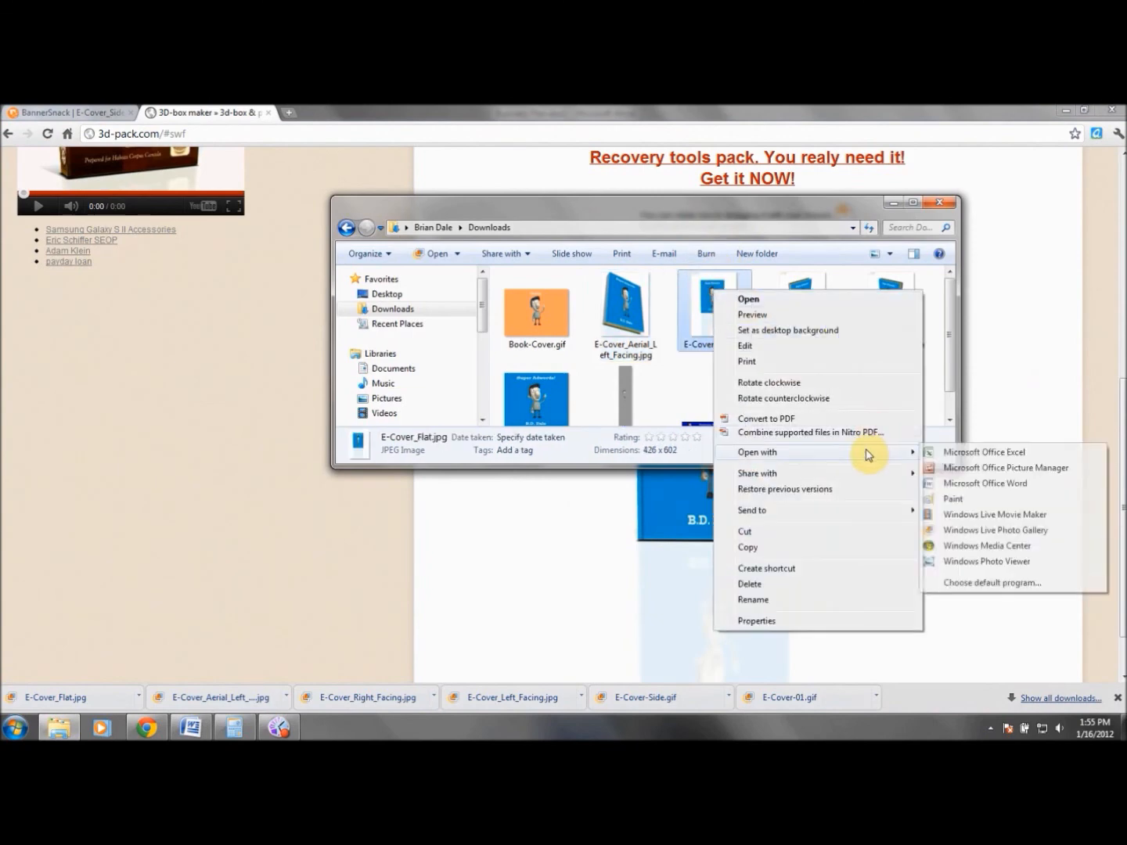
pyautogui.click(962, 468)
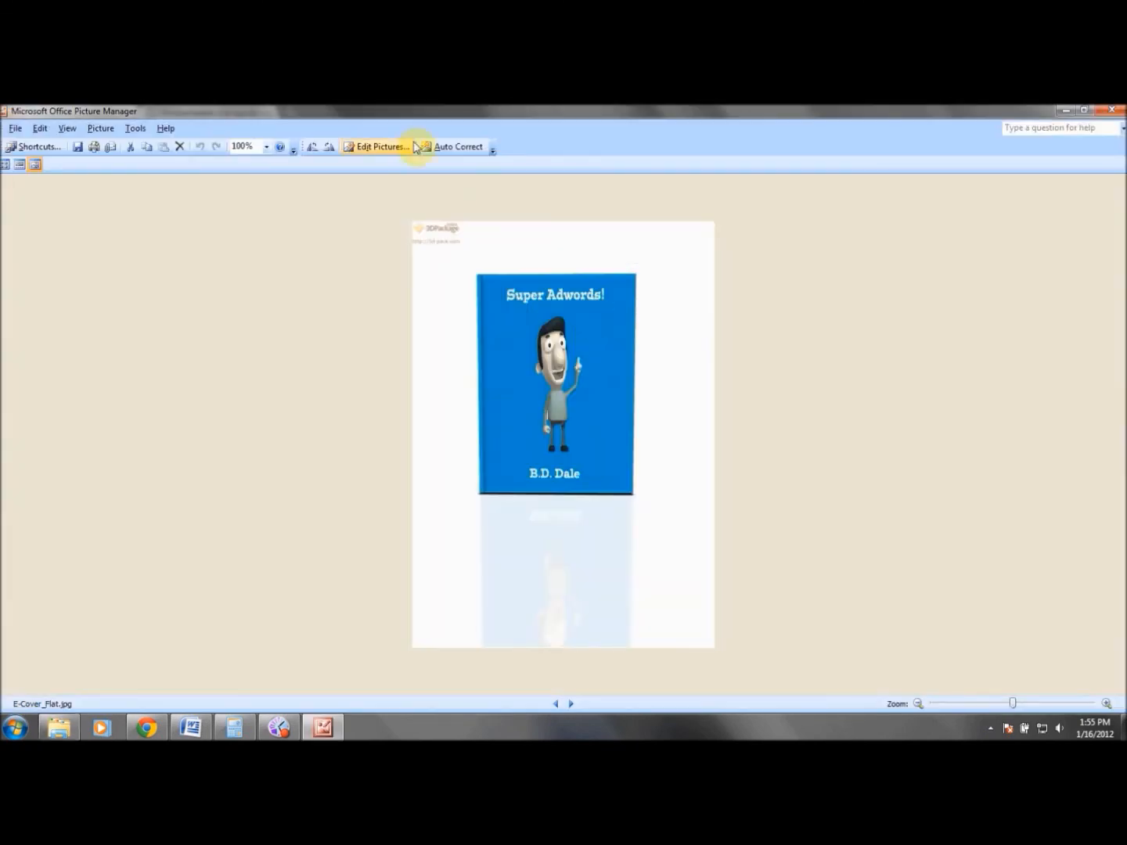
# Crop the flat cover picture by 107 pixels right, 73 top and 205 bottom, trim the left side to reach 230 x 324 pixels, and save it
pyautogui.click(368, 147)
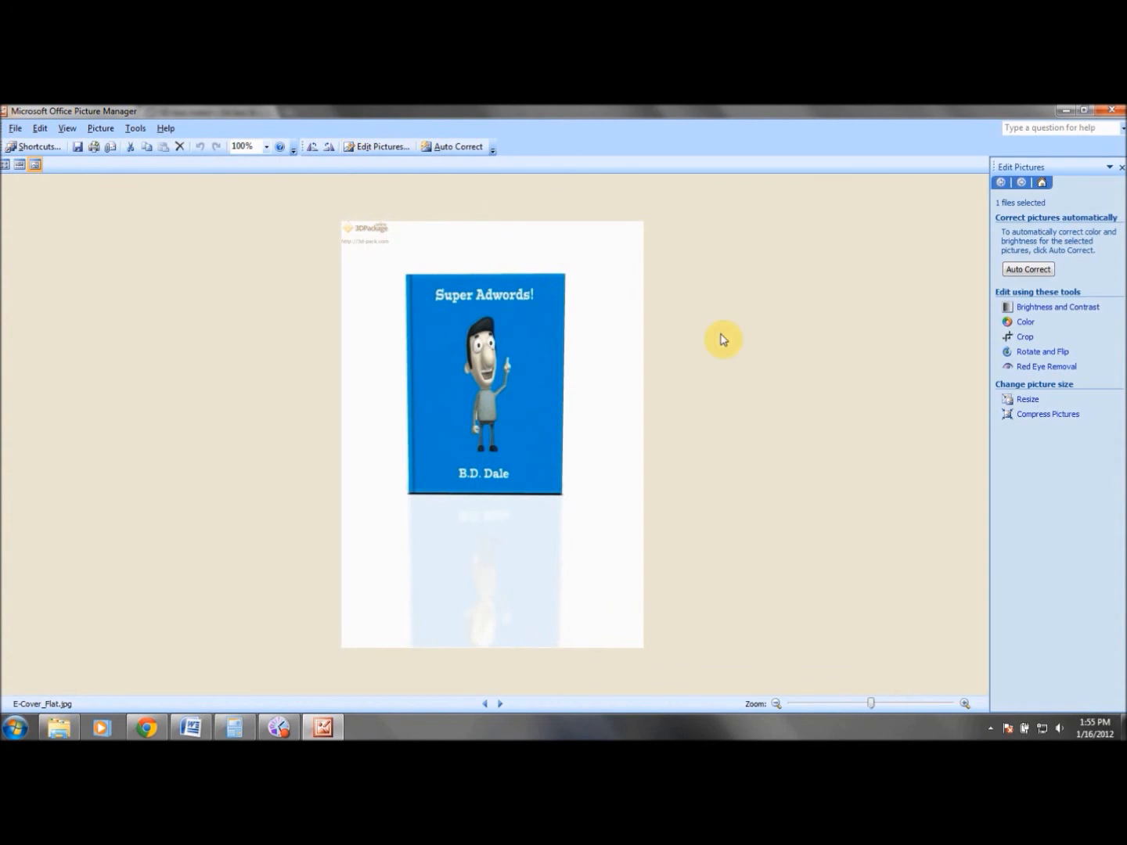
pyautogui.click(1026, 337)
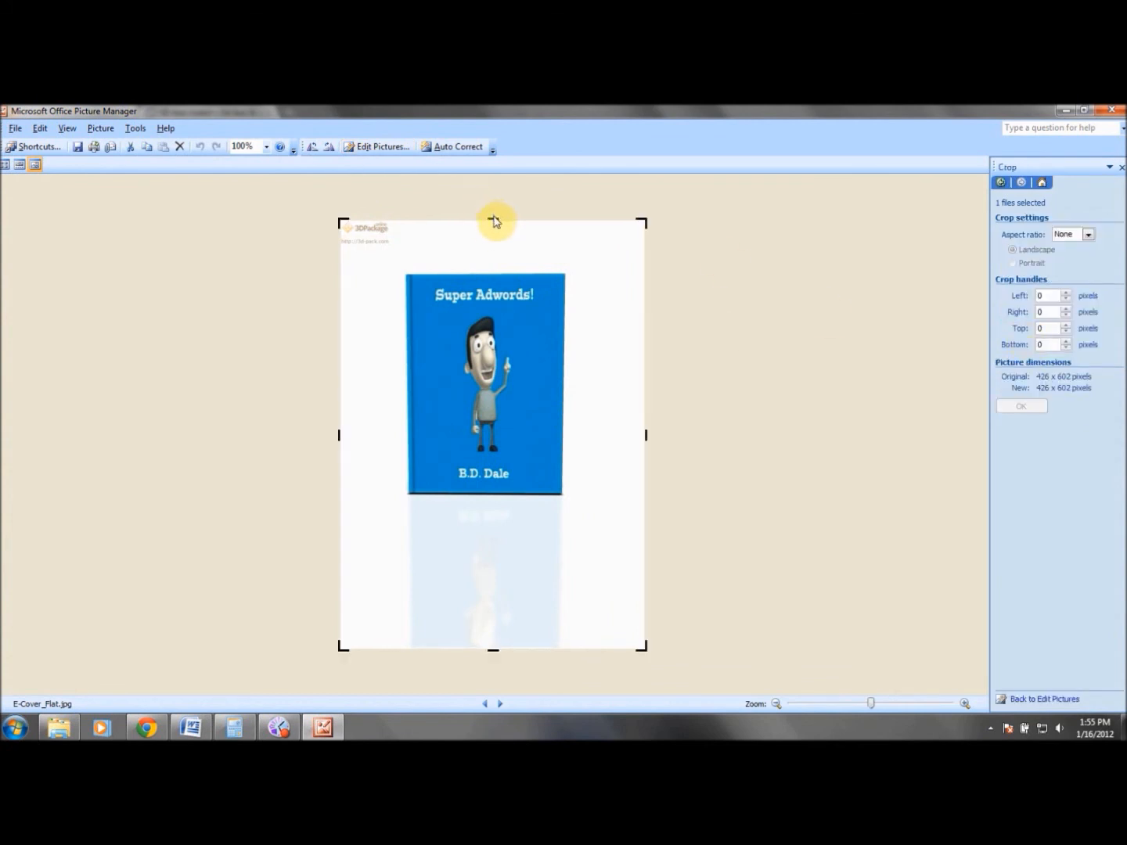
pyautogui.moveTo(495, 216); pyautogui.dragTo(494, 270)
pyautogui.moveTo(493, 651); pyautogui.dragTo(500, 506)
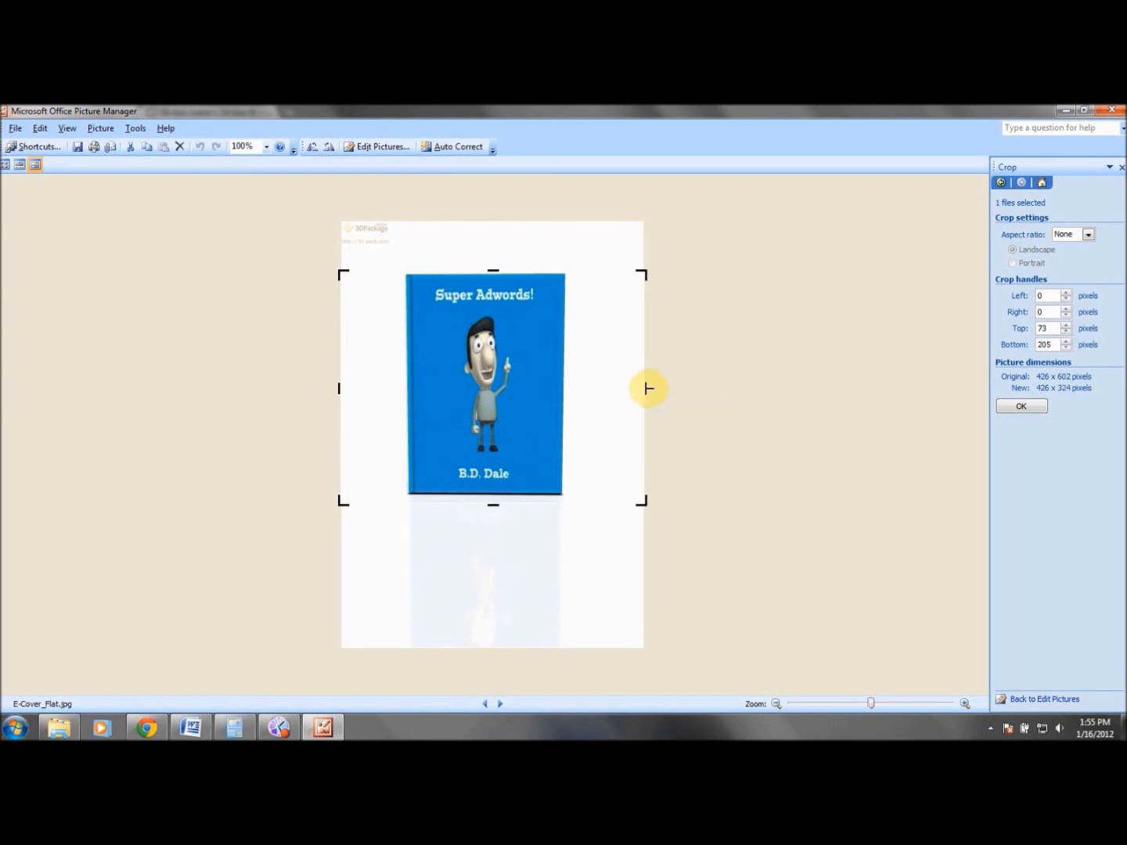
pyautogui.moveTo(646, 388); pyautogui.dragTo(570, 390)
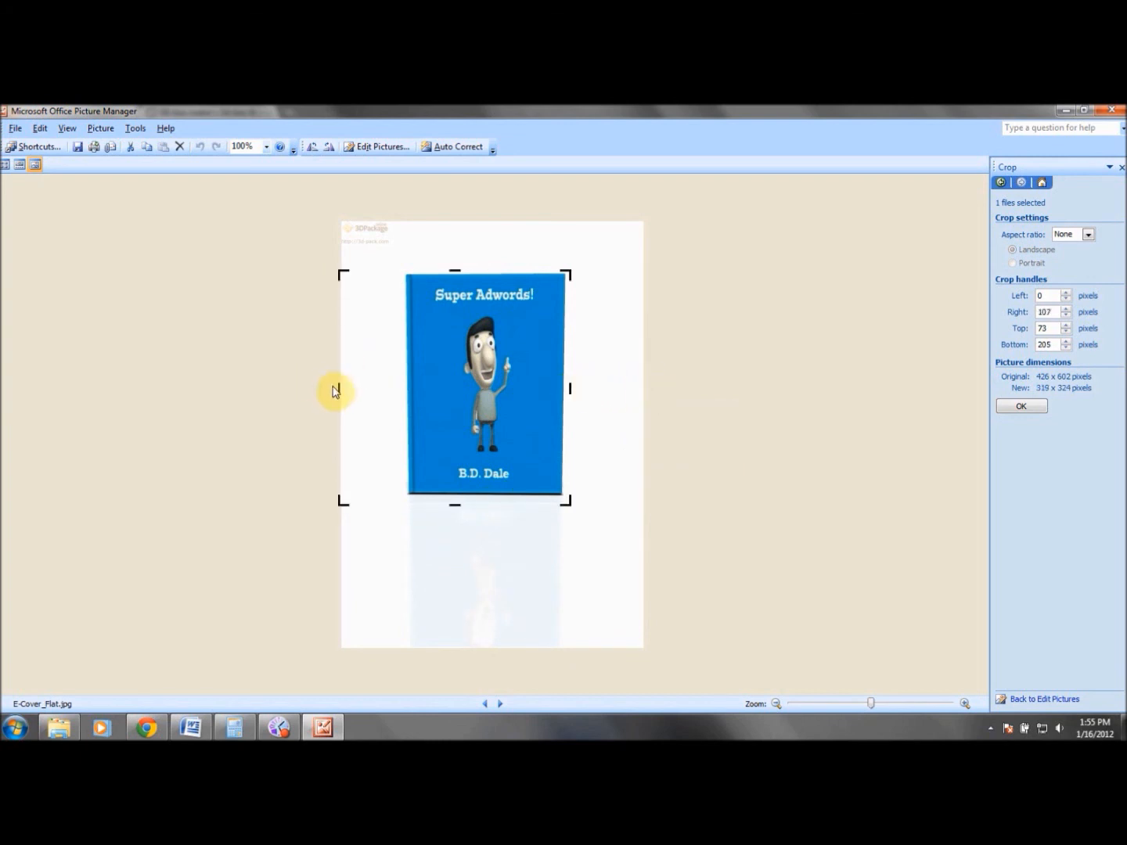
pyautogui.moveTo(335, 390); pyautogui.dragTo(398, 386)
pyautogui.click(1025, 409)
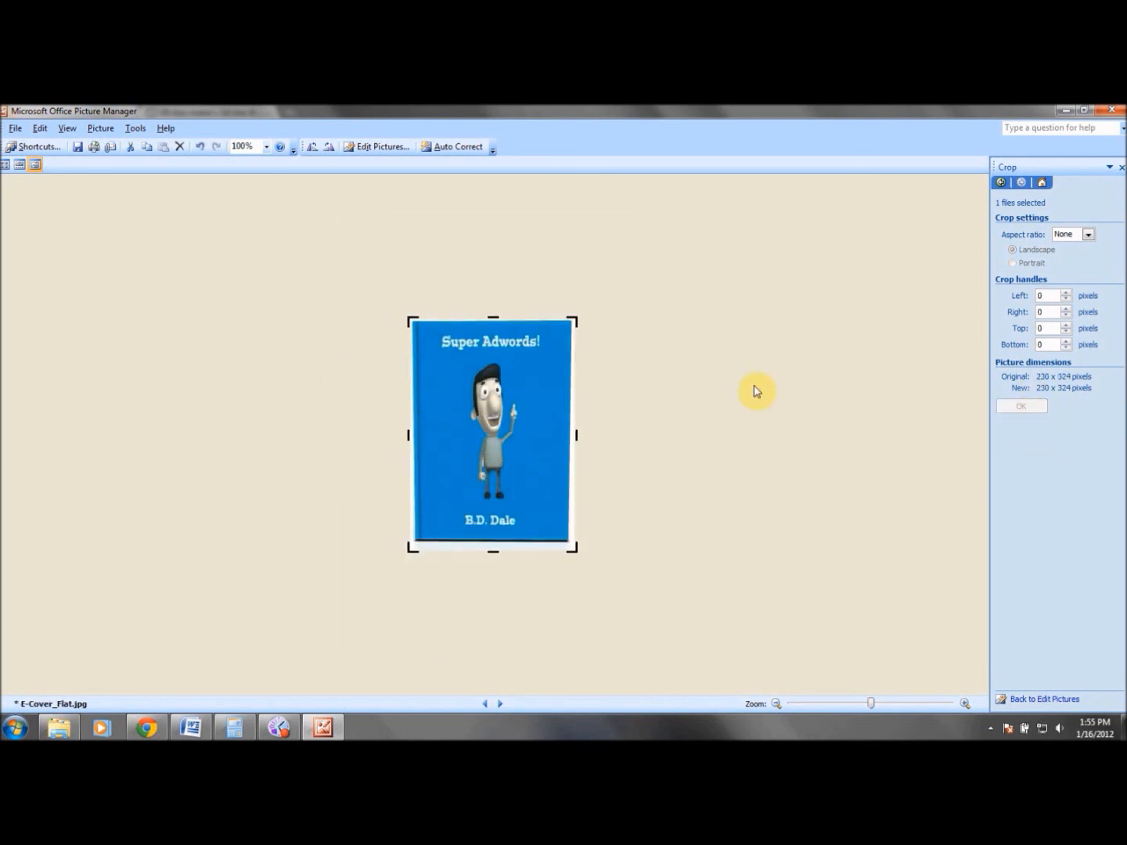
pyautogui.click(76, 151)
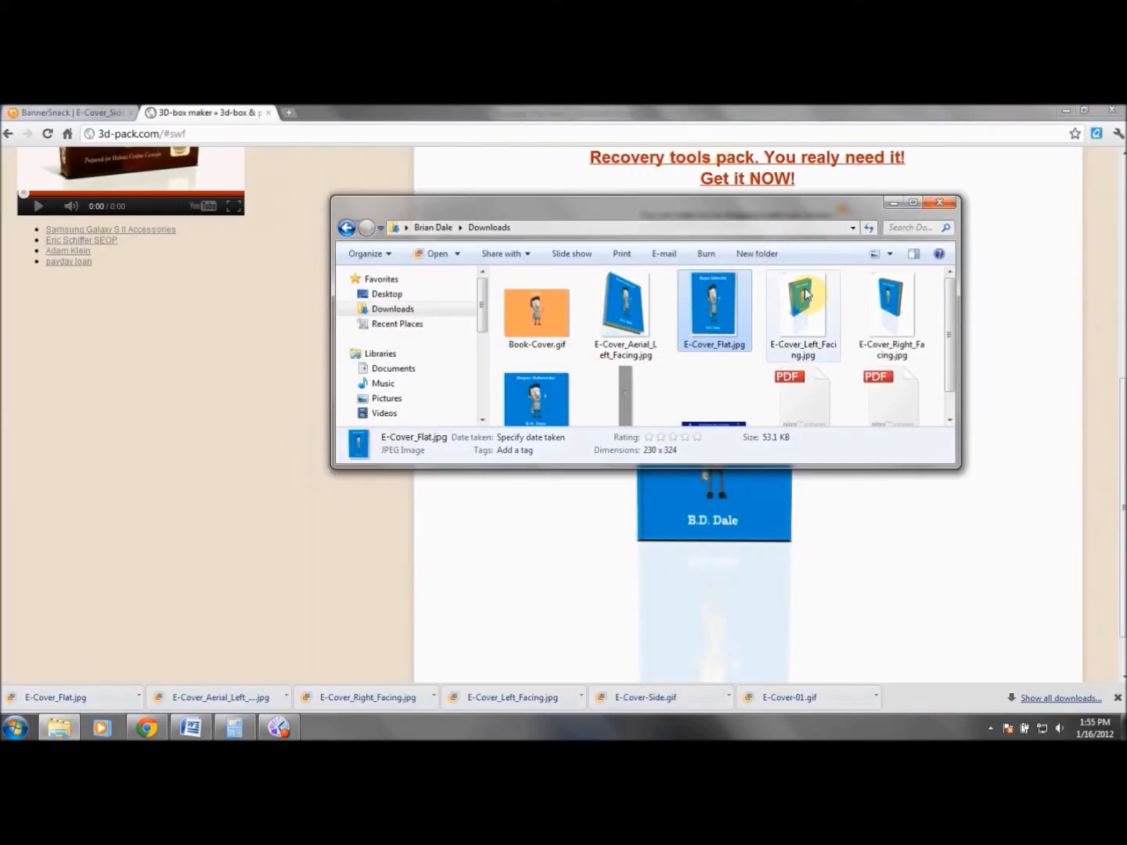
# Open E-Cover_Left_Facing.jpg from the Downloads folder with Microsoft Office Picture Manager
pyautogui.rightClick(814, 294)
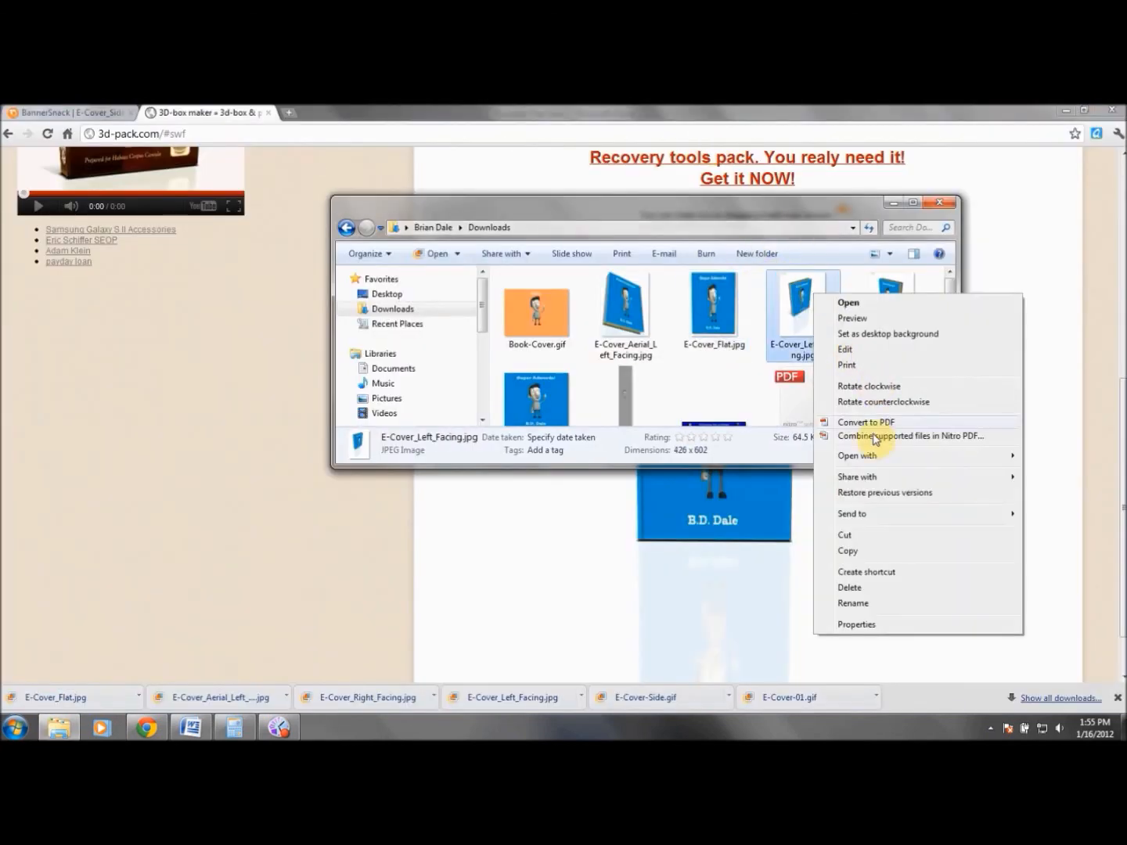
pyautogui.moveTo(939, 460)
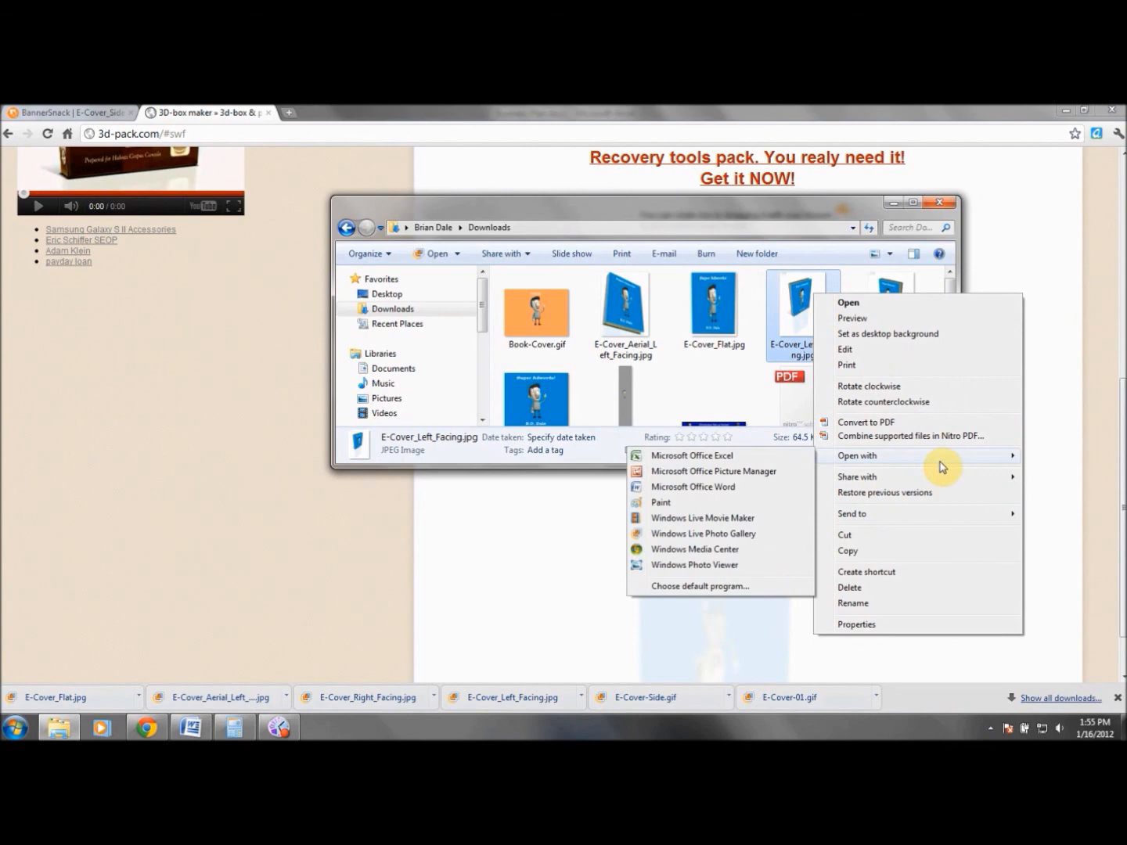
pyautogui.click(714, 468)
# Crop the left-facing picture by 117 pixels right, 52 top and 178 bottom, trim its left side to reach 233 x 372 pixels, save and close it
pyautogui.click(366, 146)
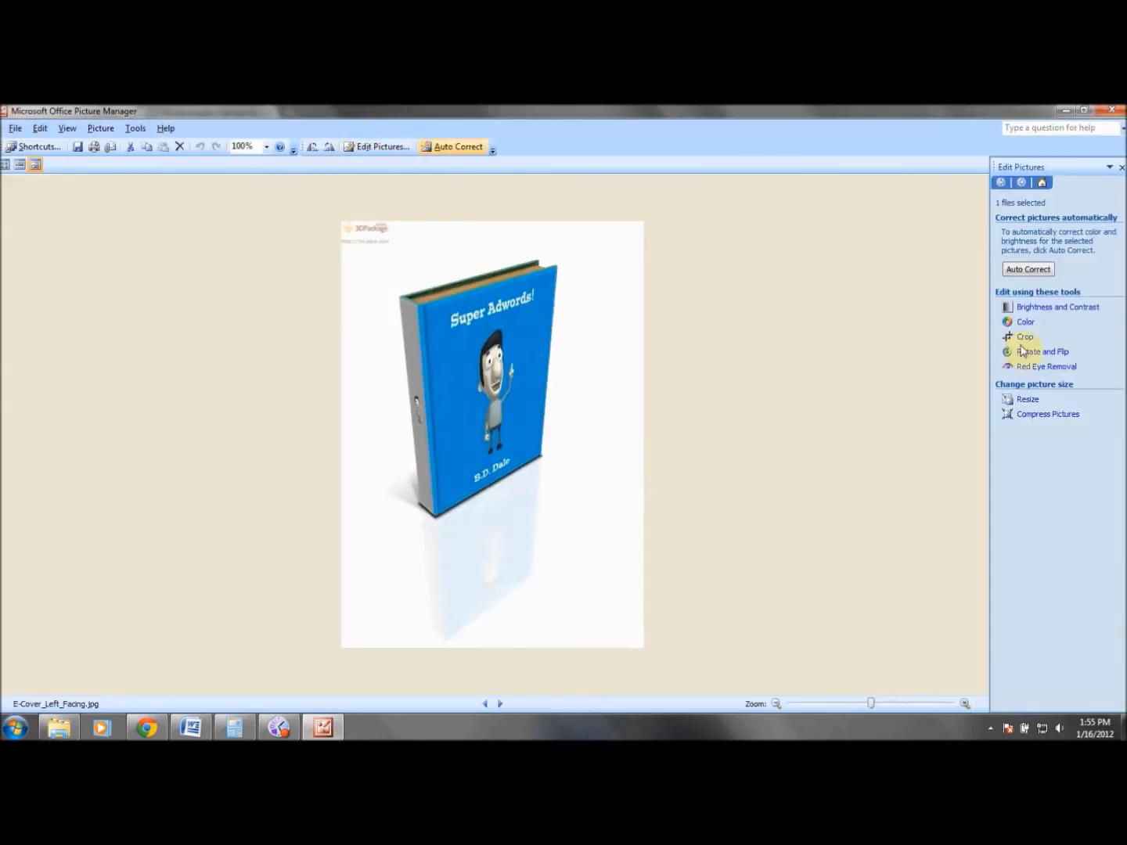
pyautogui.click(1026, 336)
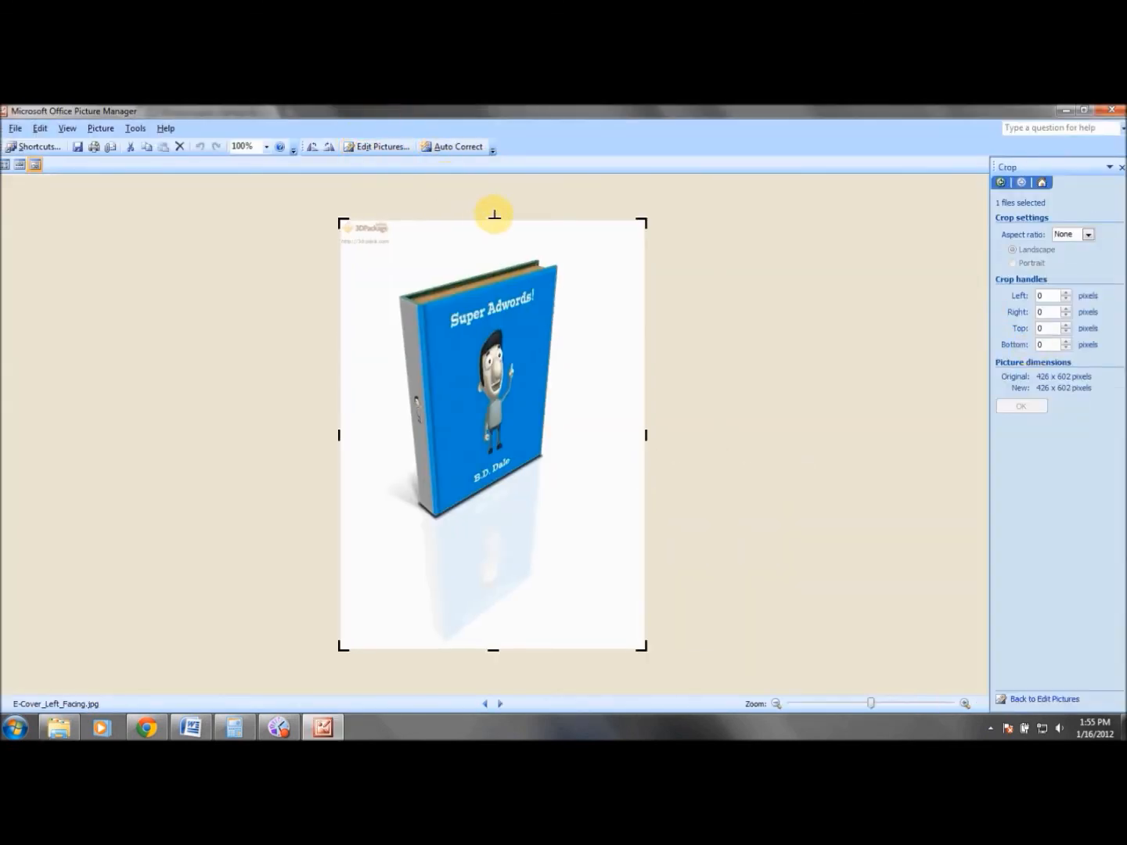
pyautogui.moveTo(499, 229); pyautogui.dragTo(505, 259)
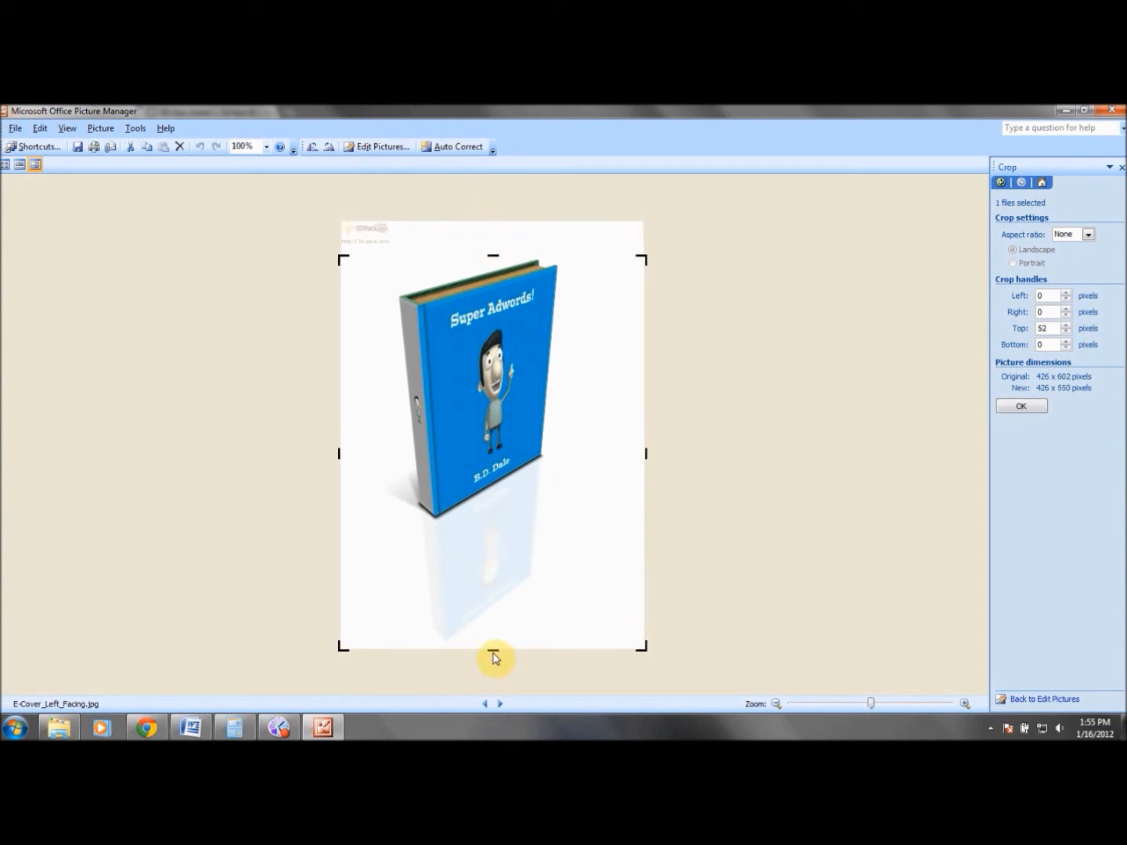
pyautogui.moveTo(494, 652); pyautogui.dragTo(504, 524)
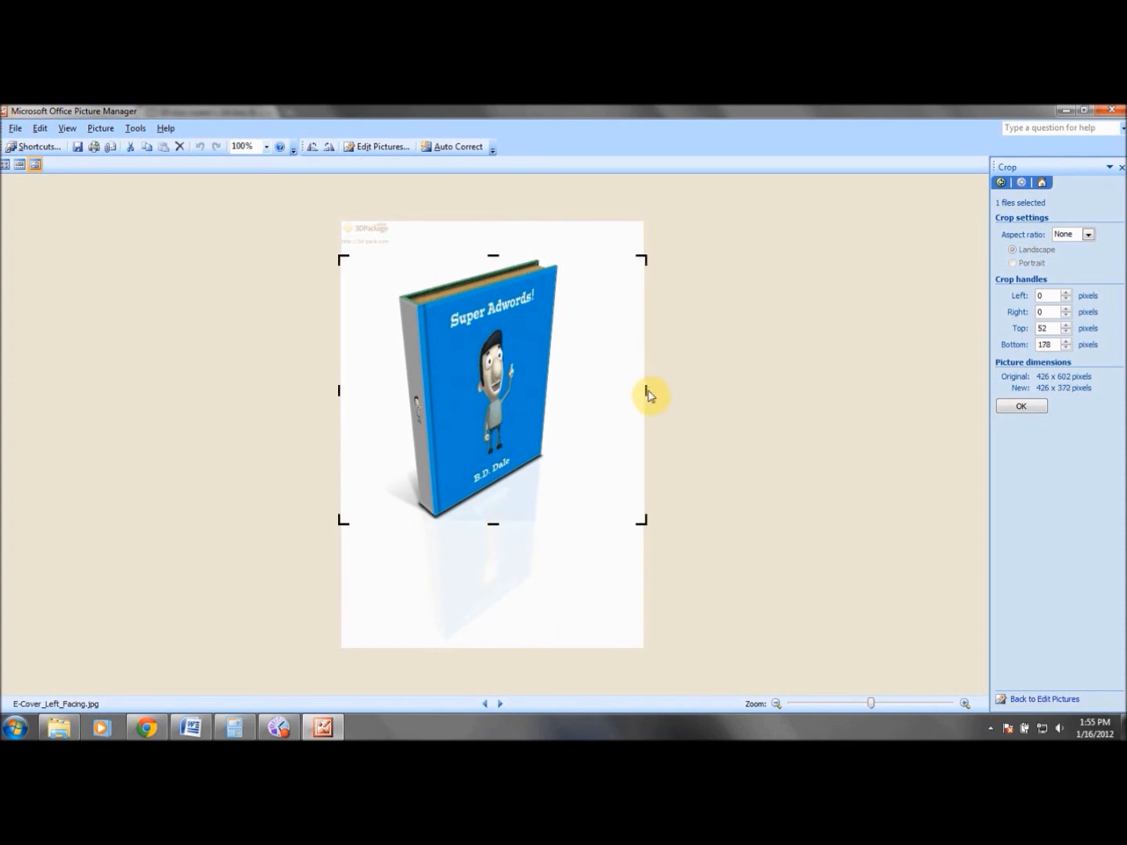
pyautogui.moveTo(648, 391); pyautogui.dragTo(563, 390)
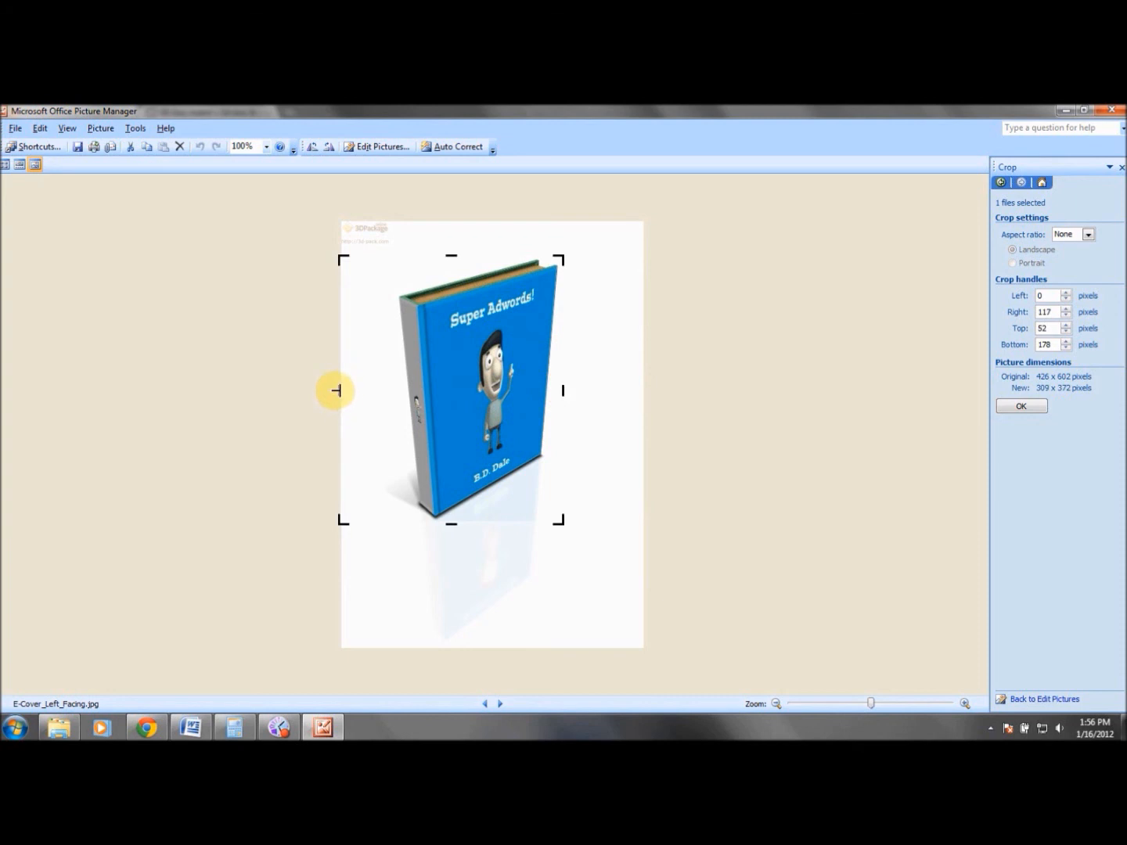
pyautogui.moveTo(336, 391); pyautogui.dragTo(389, 386)
pyautogui.moveTo(397, 389); pyautogui.dragTo(389, 390)
pyautogui.click(1021, 405)
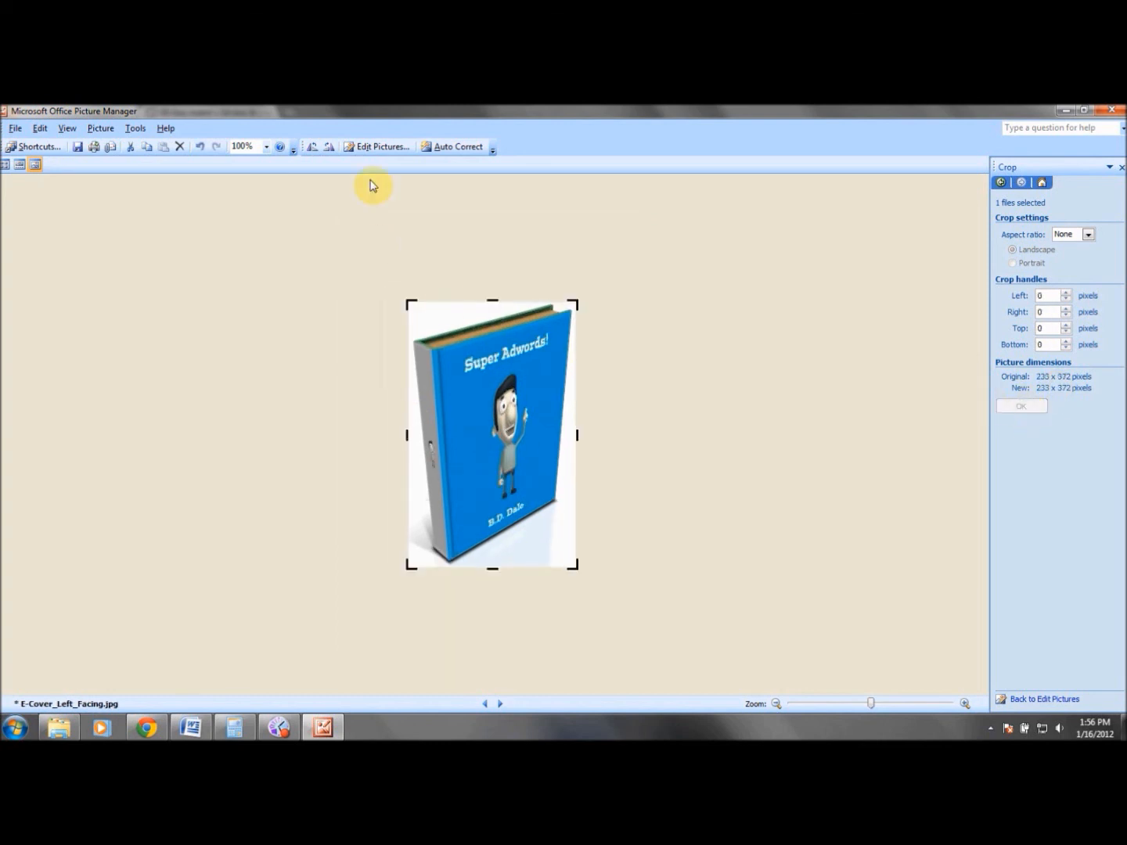
pyautogui.click(77, 148)
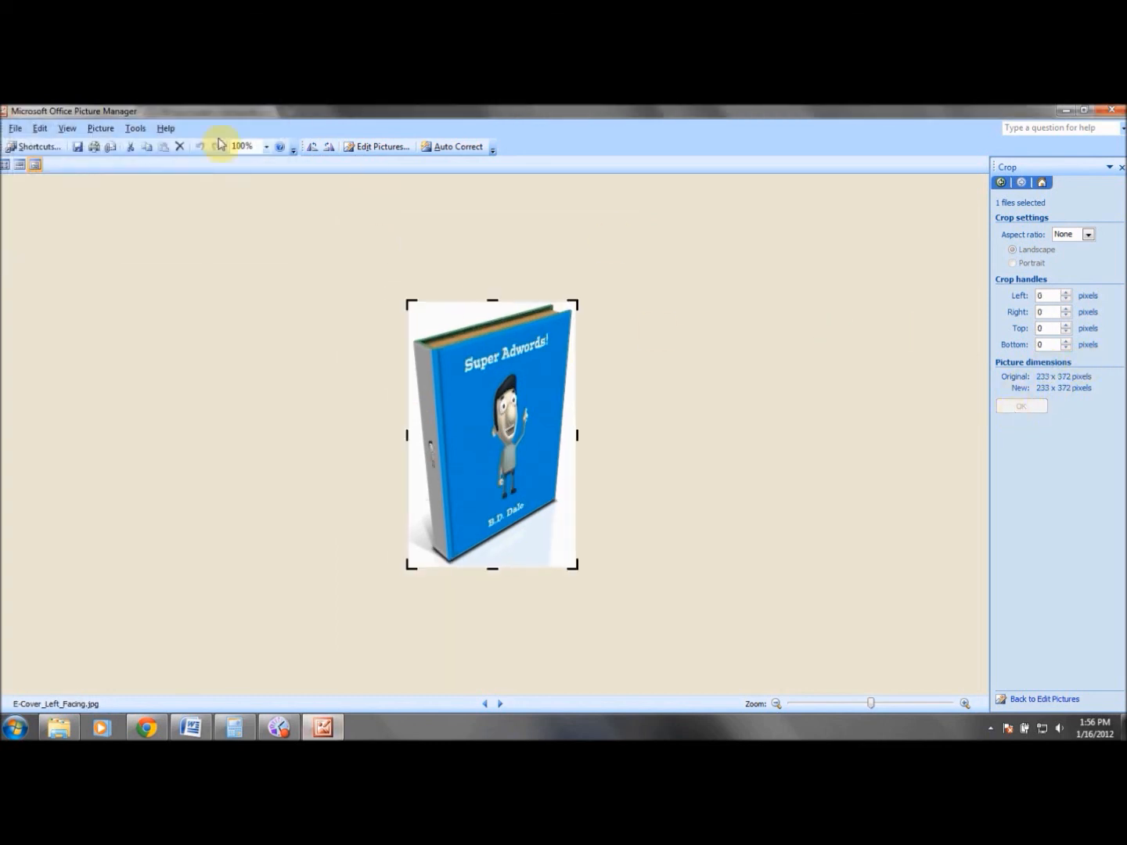
pyautogui.click(1112, 110)
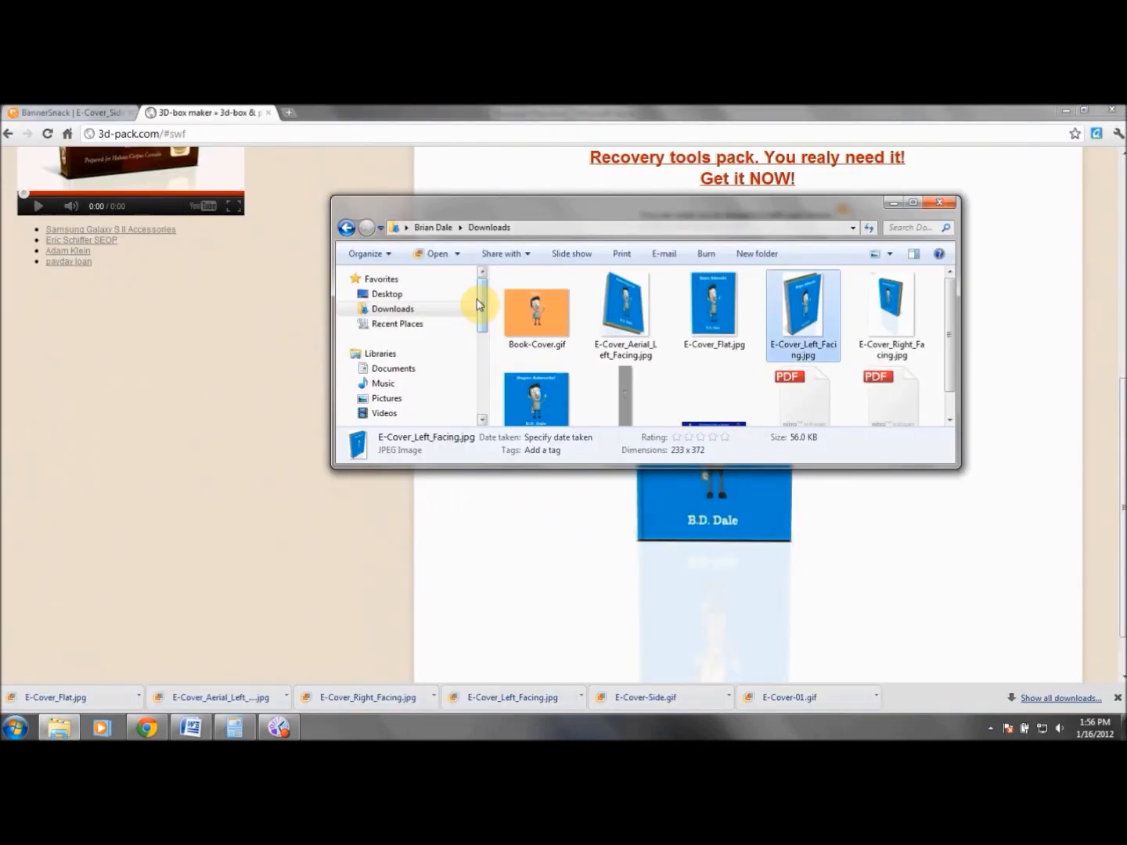
# Open E-Cover_Right_Facing.jpg from the Downloads folder with Microsoft Office Picture Manager
pyautogui.rightClick(886, 300)
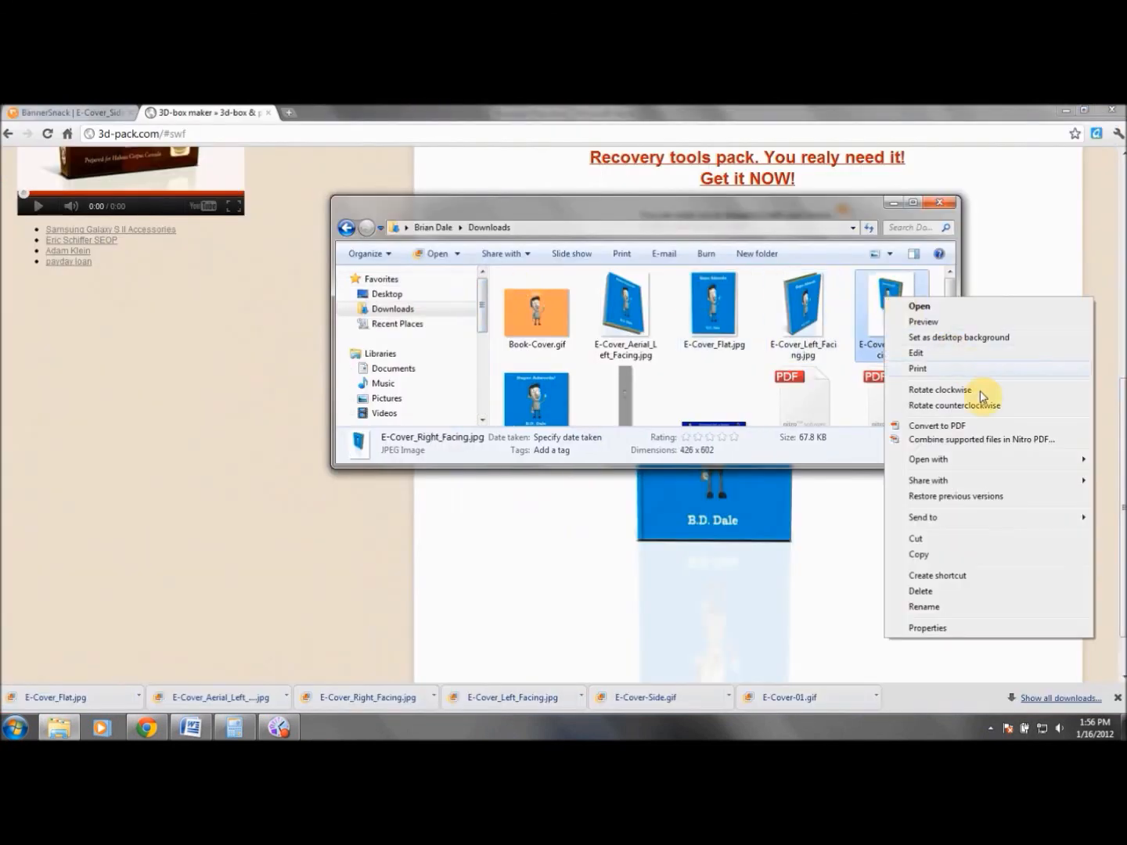
pyautogui.moveTo(1011, 460)
pyautogui.click(764, 475)
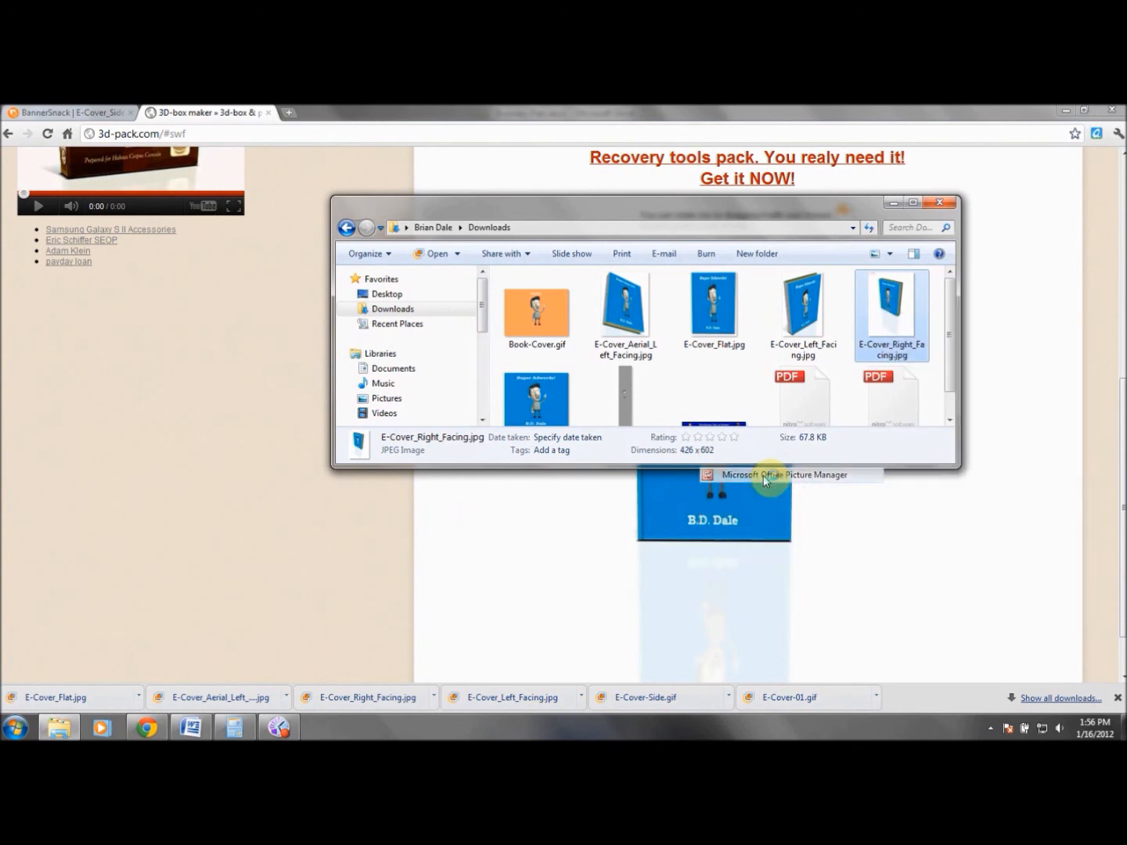
# Crop the right-facing picture around the book by 99 pixels left, 95 right, 53 top and 171 bottom, save it and close Picture Manager
pyautogui.click(377, 146)
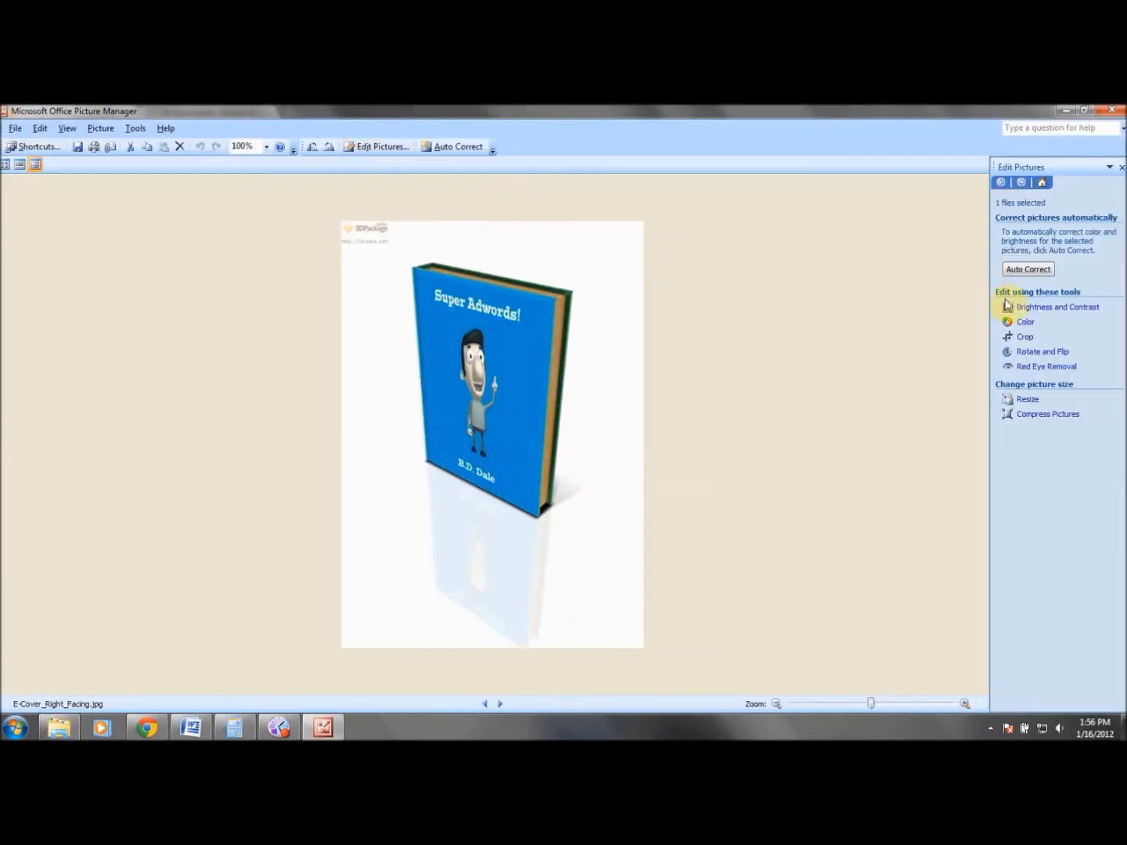
pyautogui.click(1025, 337)
pyautogui.moveTo(492, 219); pyautogui.dragTo(504, 258)
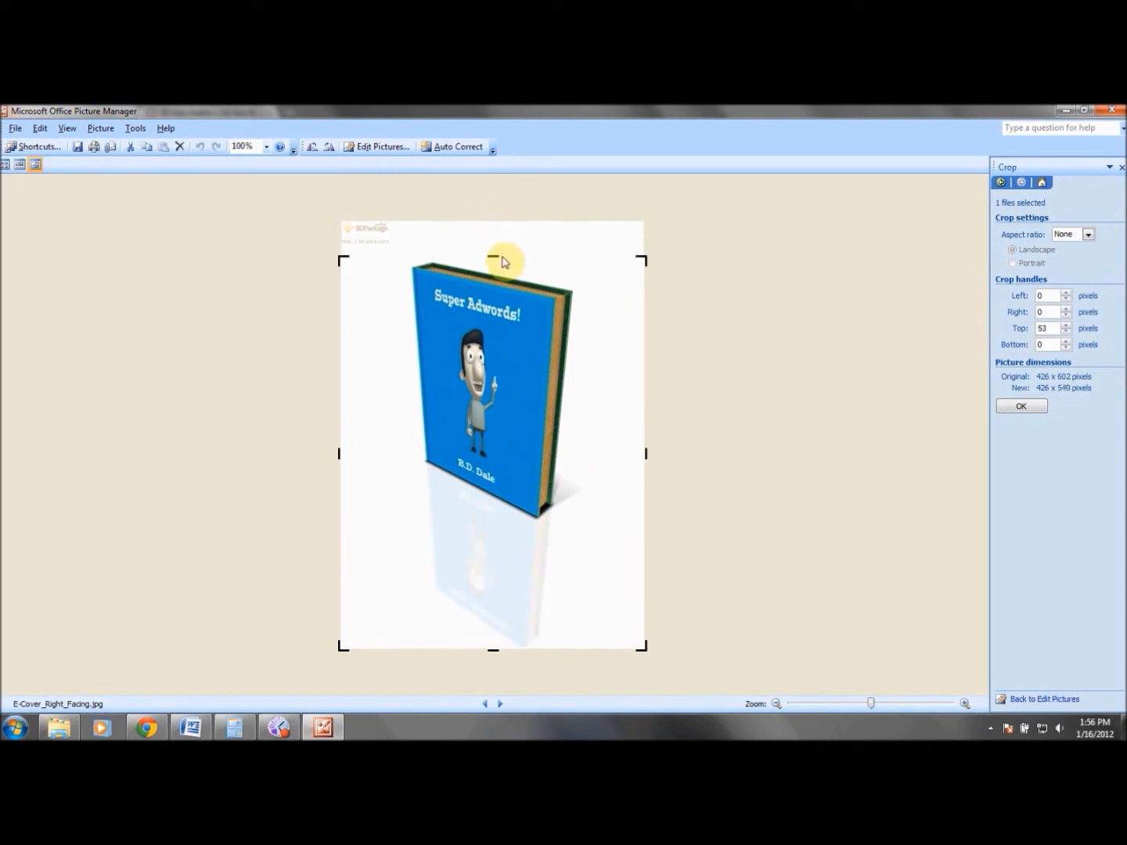
pyautogui.moveTo(492, 652); pyautogui.dragTo(519, 530)
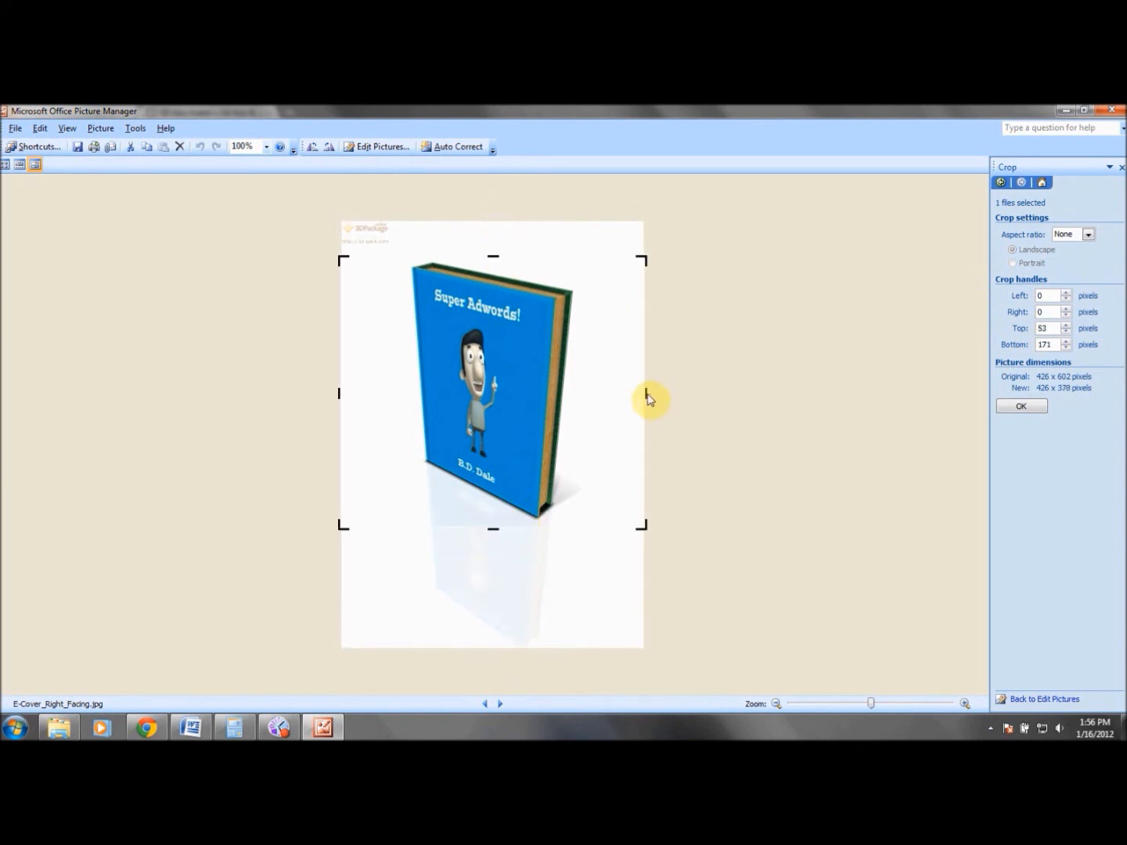
pyautogui.moveTo(648, 393); pyautogui.dragTo(578, 399)
pyautogui.moveTo(337, 397); pyautogui.dragTo(408, 398)
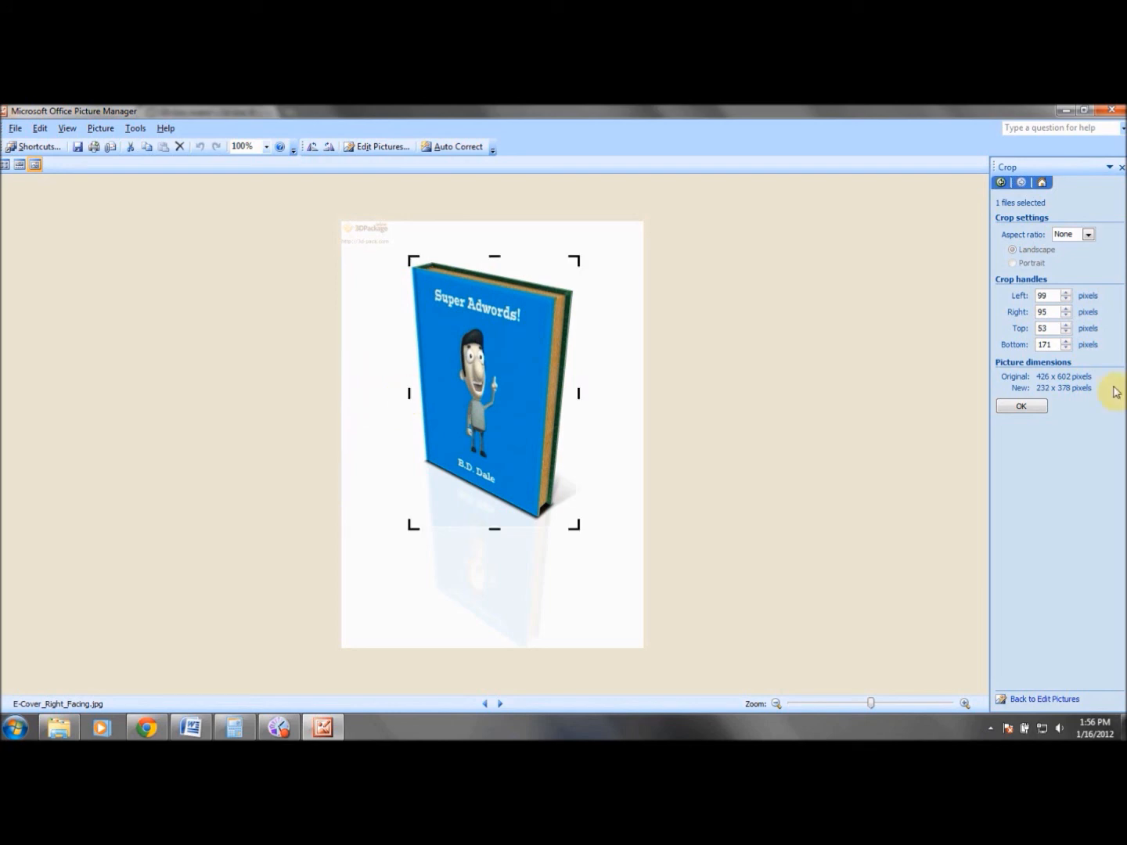
pyautogui.click(1020, 408)
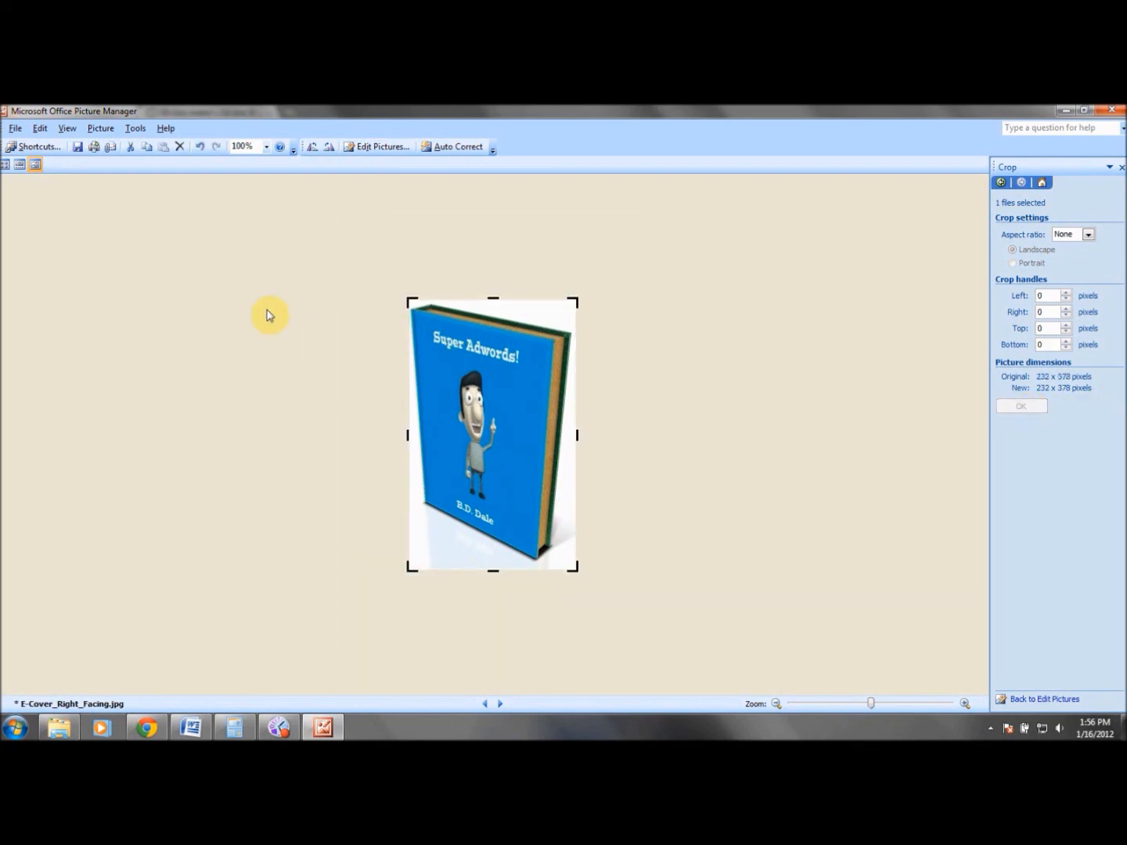
pyautogui.click(79, 146)
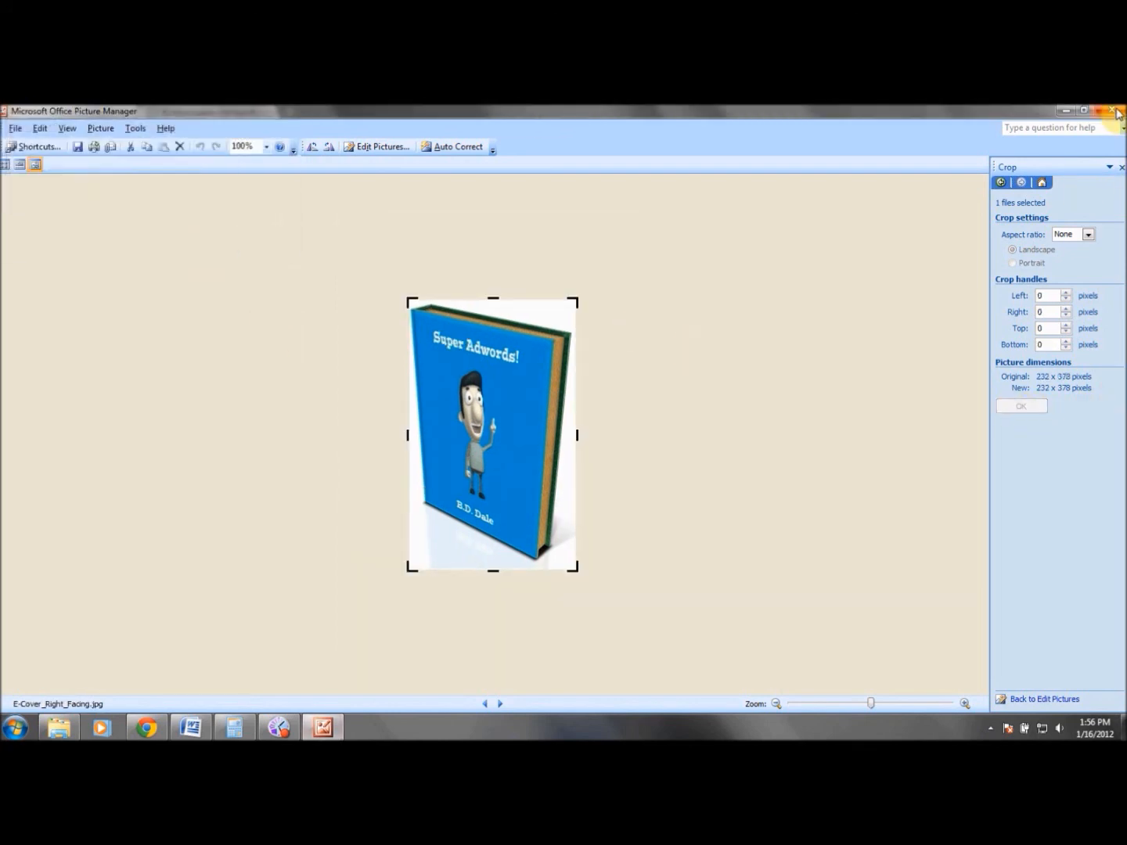
pyautogui.click(1112, 111)
# View the cropped cover pictures one after another in Windows Live Photo Gallery, from E-Cover_Aerial_Left_Facing.jpg through E-Cover_Right_Facing.jpg
pyautogui.click(634, 314)
pyautogui.doubleClick(635, 314)
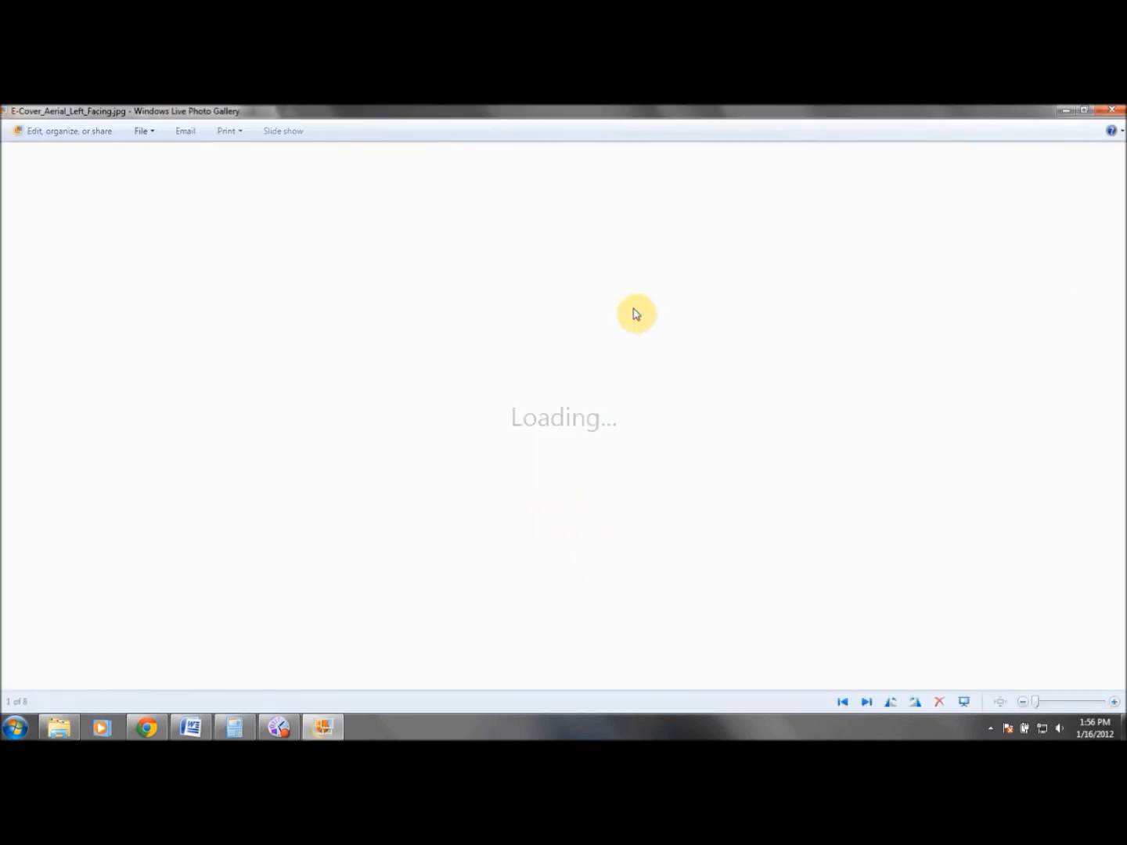
pyautogui.click(867, 703)
pyautogui.click(866, 703)
pyautogui.click(866, 702)
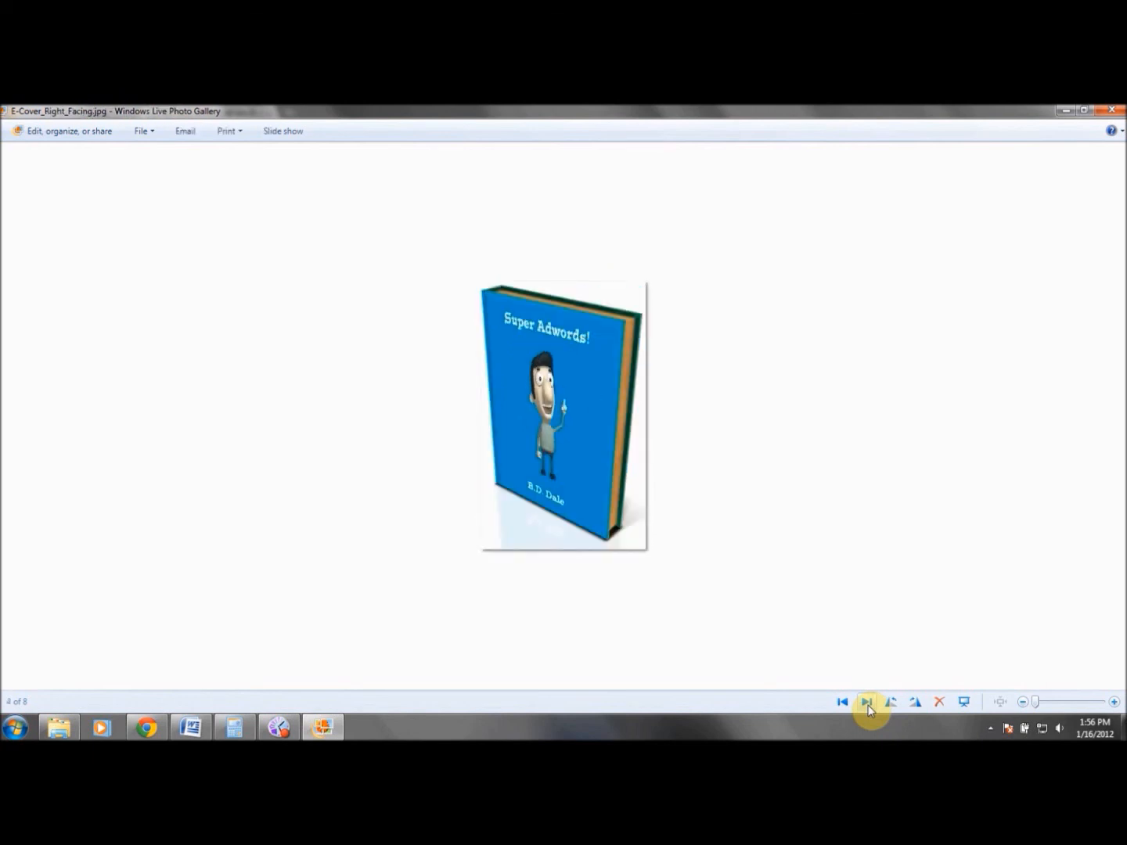